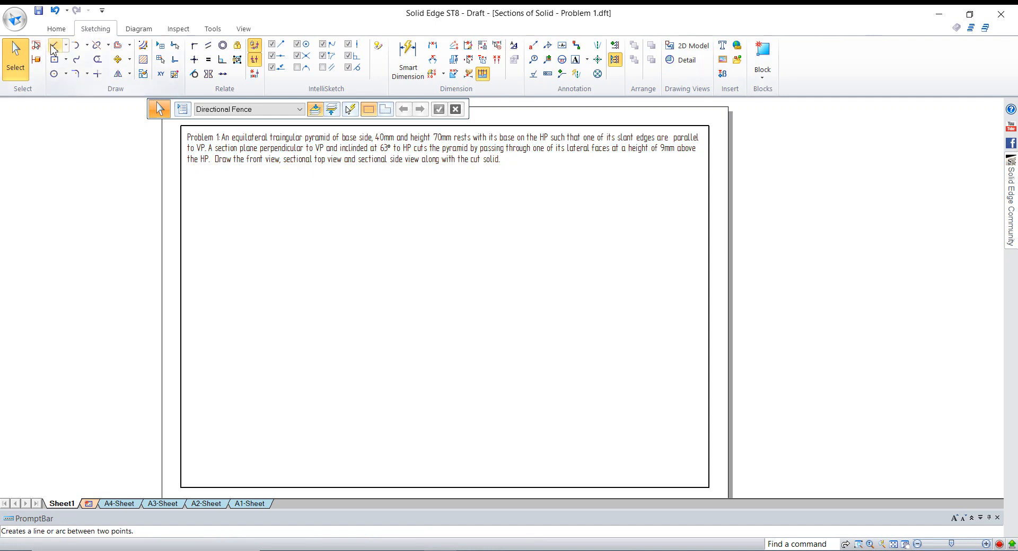
# Draw a horizontal reference line about 233 mm long across the middle of the sheet with an adjusted line width.
pyautogui.click(53, 48)
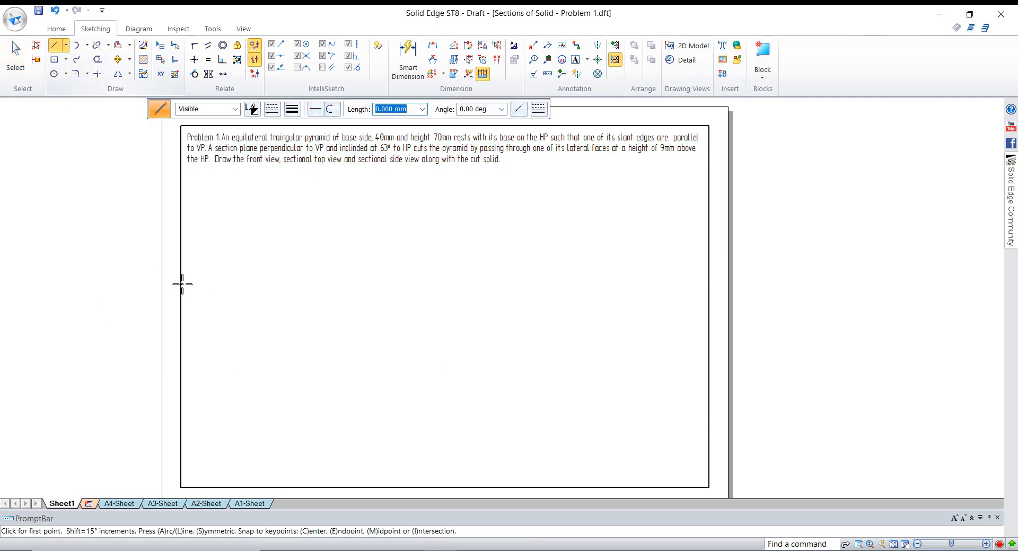
pyautogui.click(292, 109)
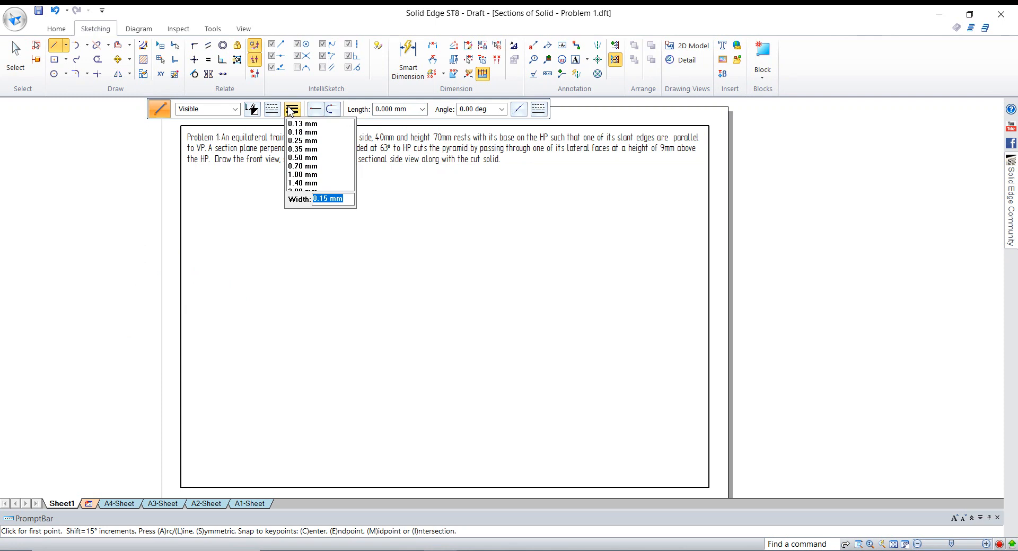
pyautogui.write('0')
pyautogui.press('Return')
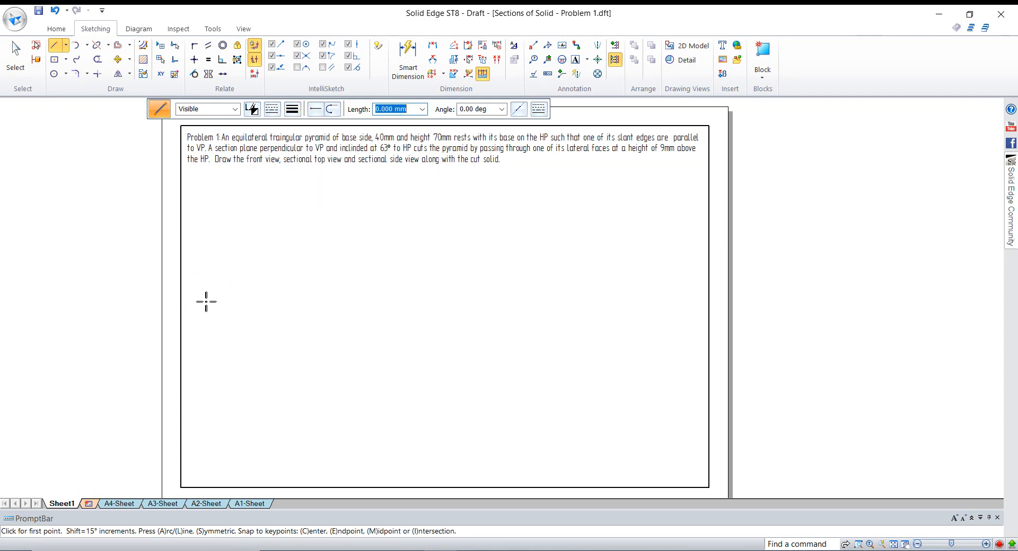
pyautogui.click(205, 301)
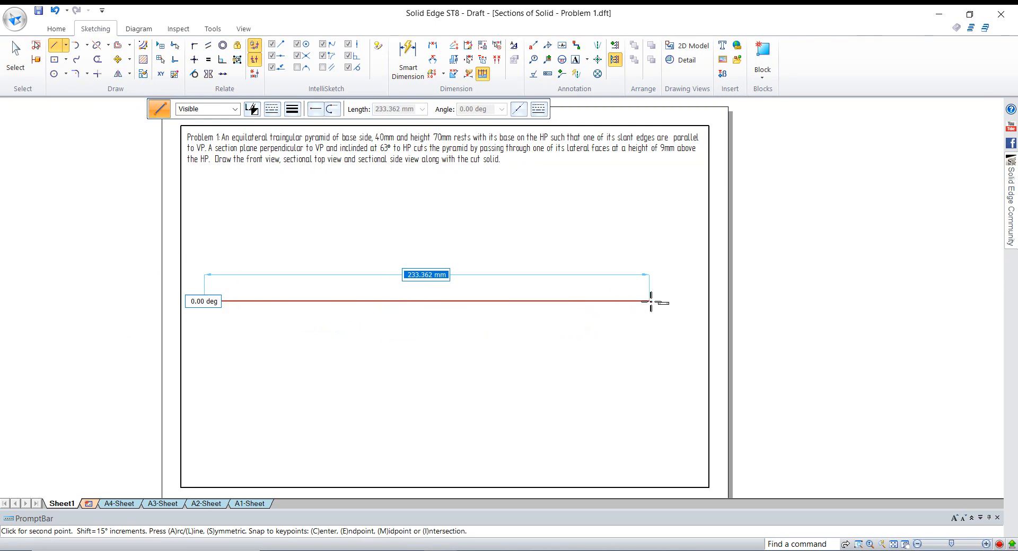
pyautogui.click(650, 301)
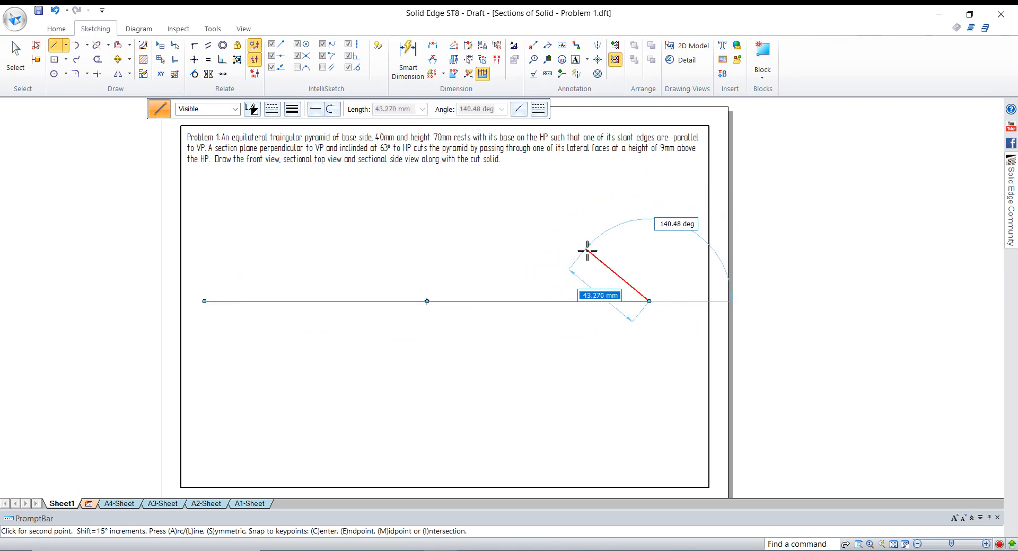
pyautogui.press('Escape')
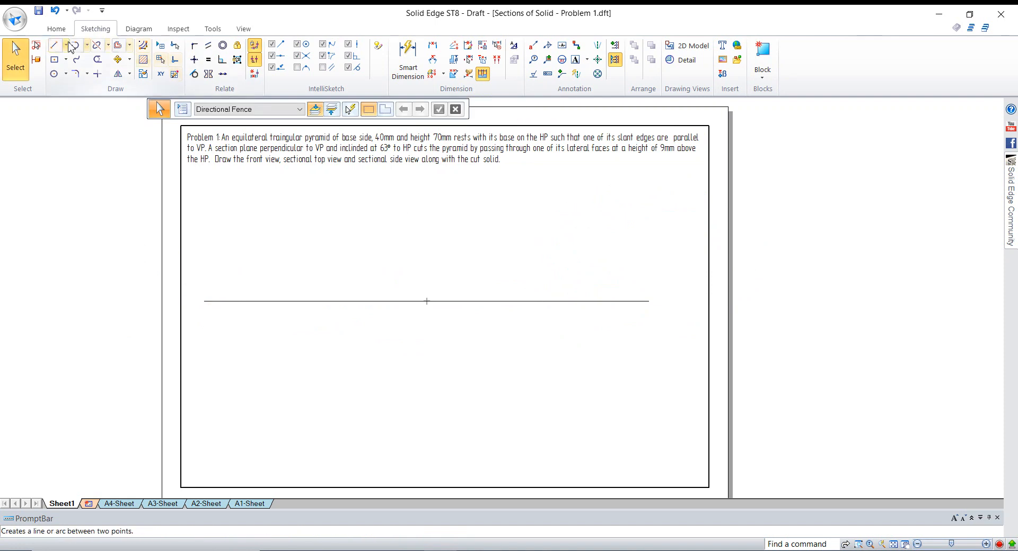
# Draw a vertical reference line about 140 mm long through the midpoint of the horizontal line.
pyautogui.click(55, 45)
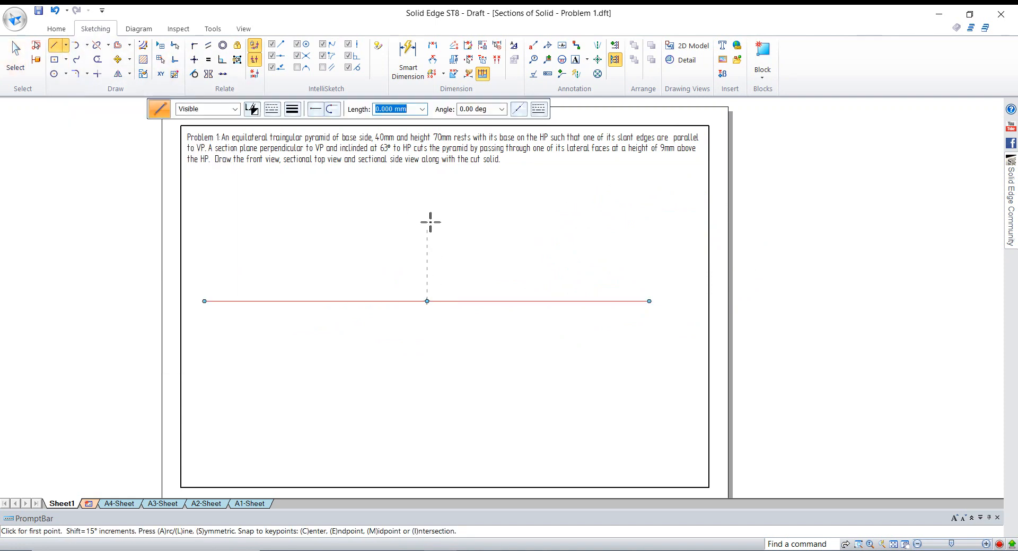
pyautogui.click(427, 192)
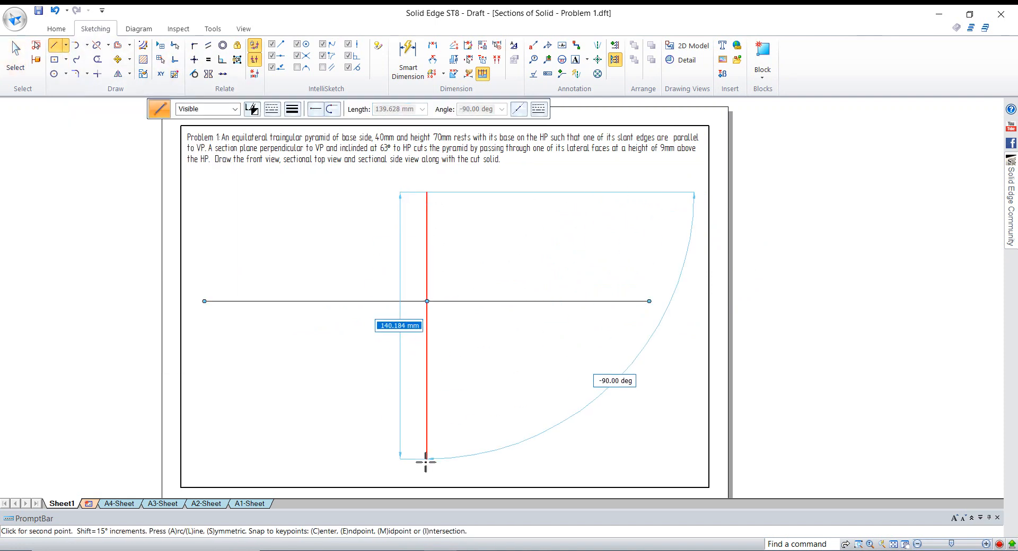
pyautogui.click(427, 461)
pyautogui.press('Escape')
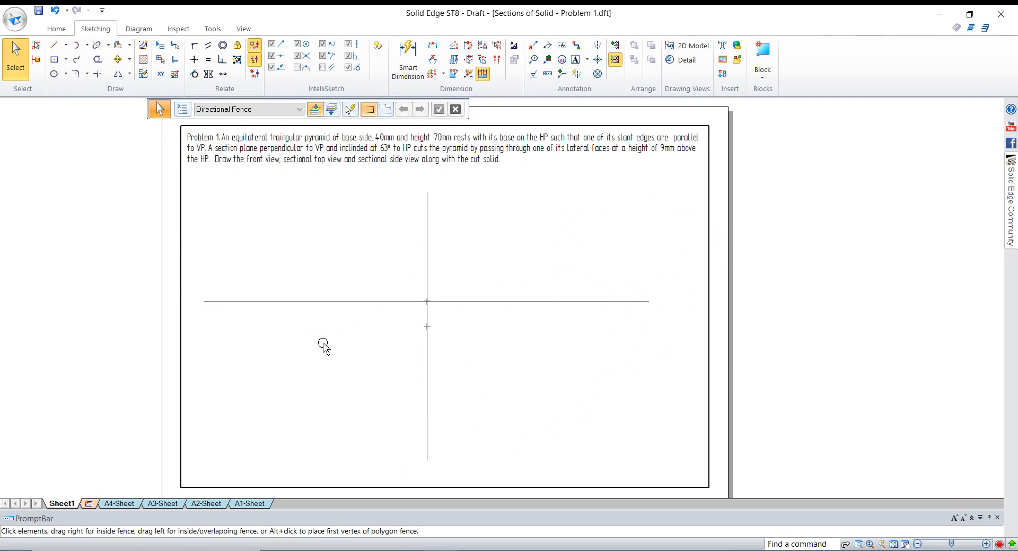
# Label the horizontal line's ends X and Y, and the vertical line's upper and lower ends X1 and Y1.
pyautogui.click(614, 59)
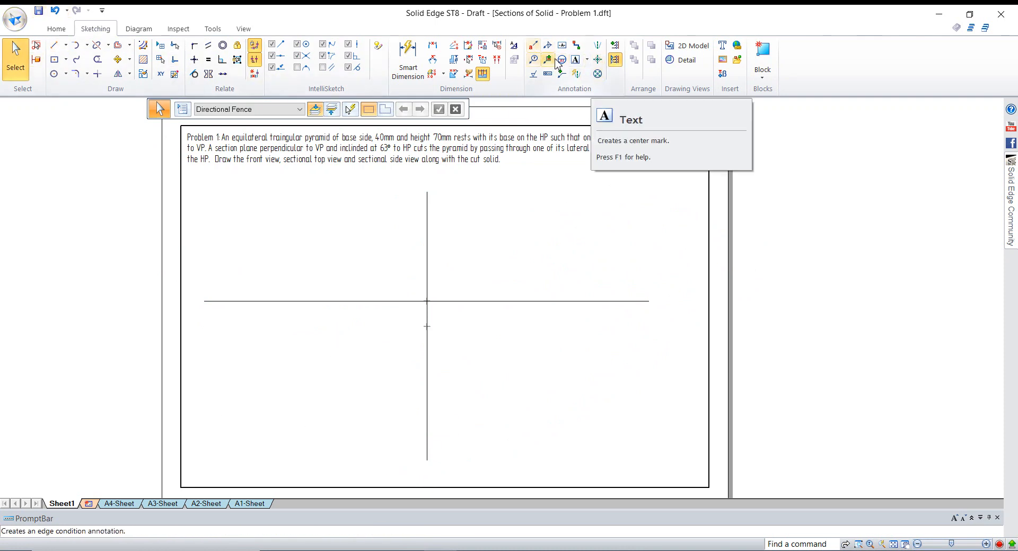
pyautogui.click(574, 62)
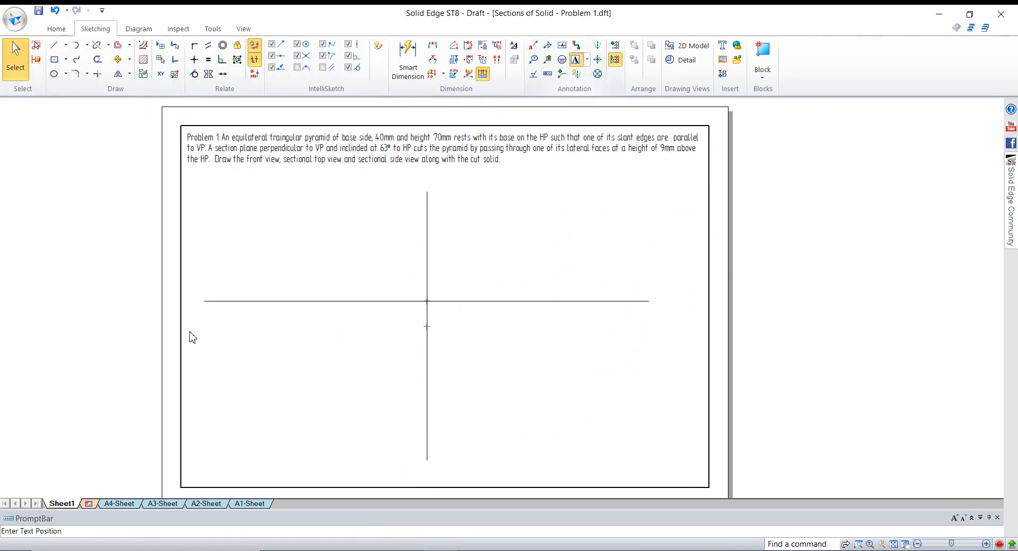
pyautogui.click(200, 306)
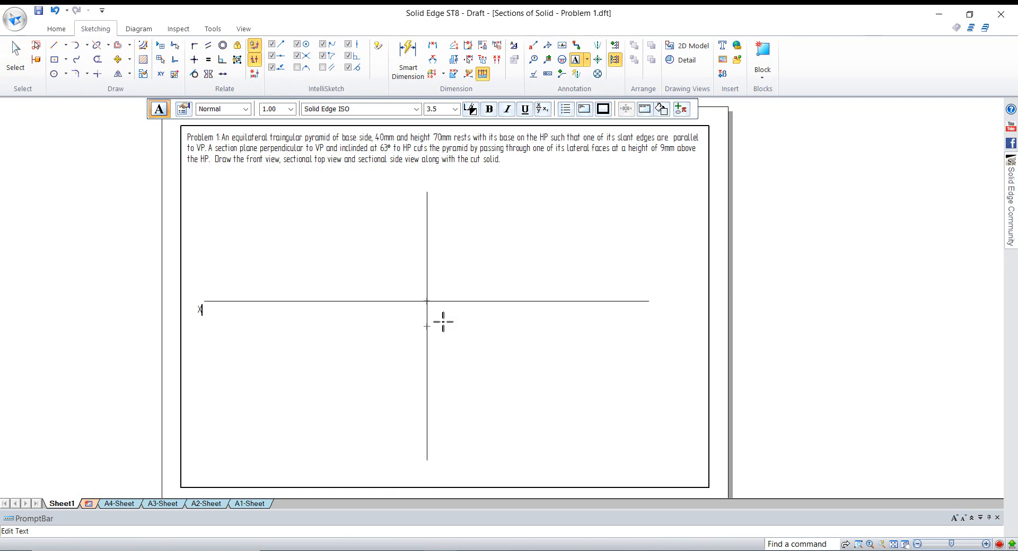
pyautogui.write('X')
pyautogui.click(660, 305)
pyautogui.write('Y')
pyautogui.click(428, 181)
pyautogui.write('X1')
pyautogui.click(432, 470)
pyautogui.write('Y1')
# Add the plane labels VP above and HP below the XY line, near its intersection with X1Y1.
pyautogui.write('VP')
pyautogui.write('HP')
pyautogui.click(15, 55)
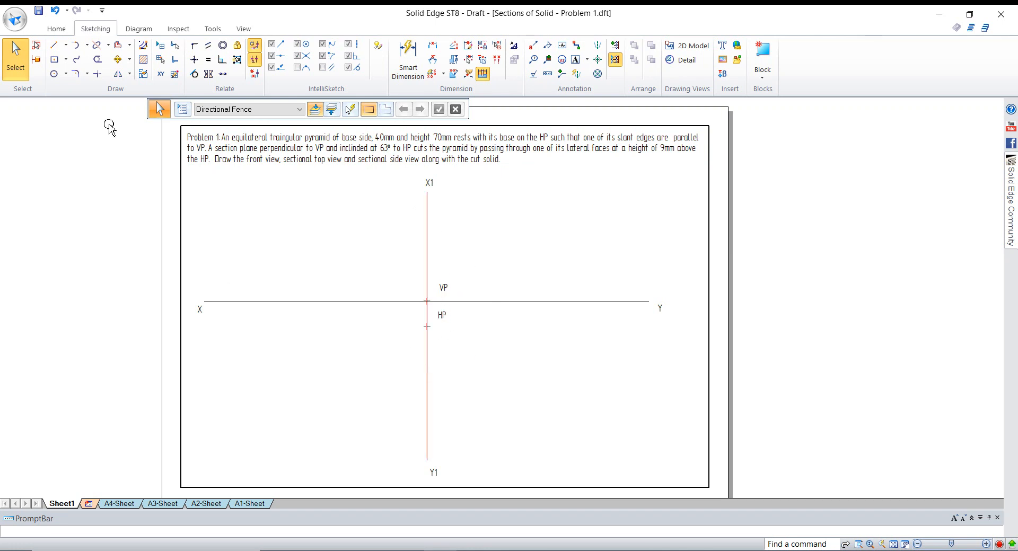
# Draw a three-sided polygon by center below XY, beside X1Y1, with distance 20 mm, angle 60° and one vertical side.
pyautogui.click(66, 74)
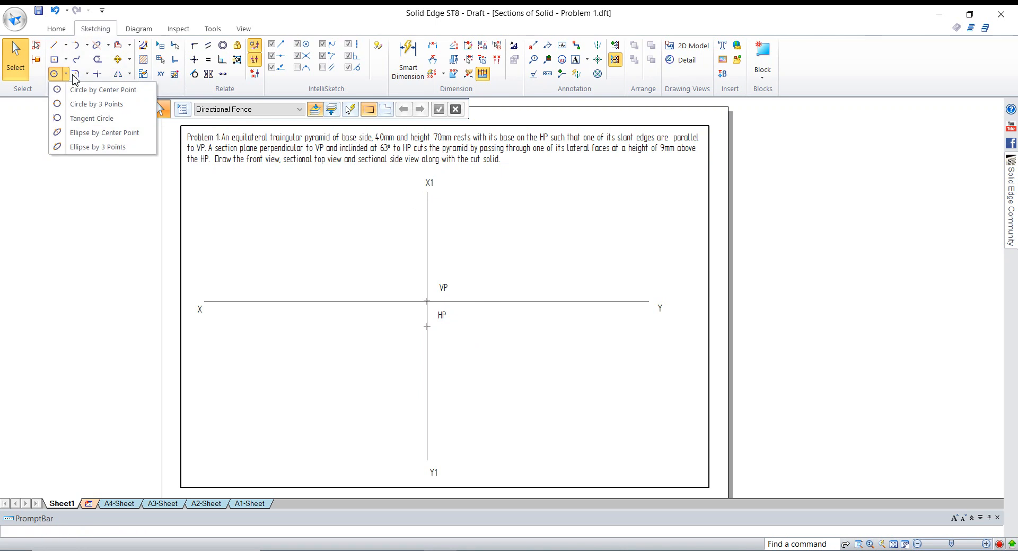
pyautogui.click(66, 59)
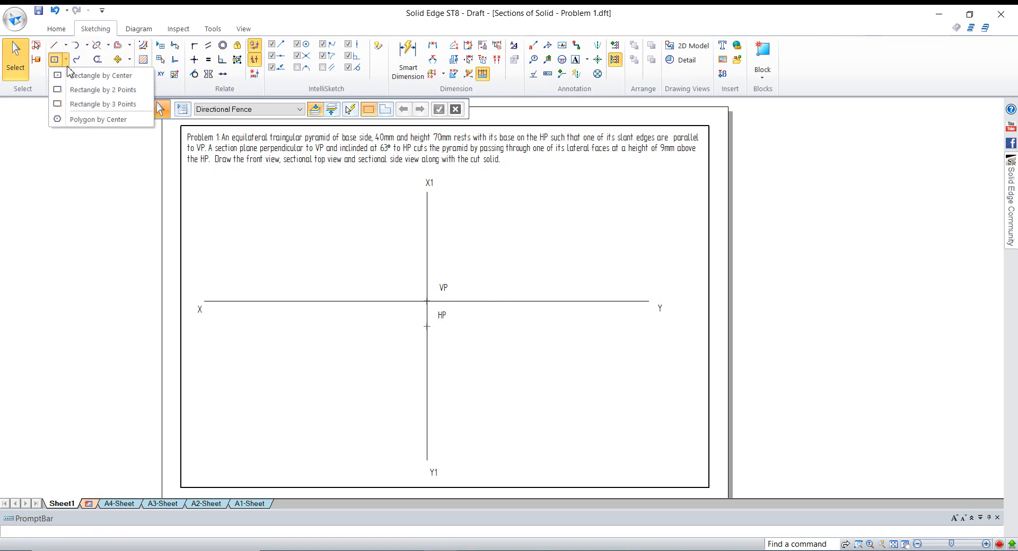
pyautogui.click(102, 121)
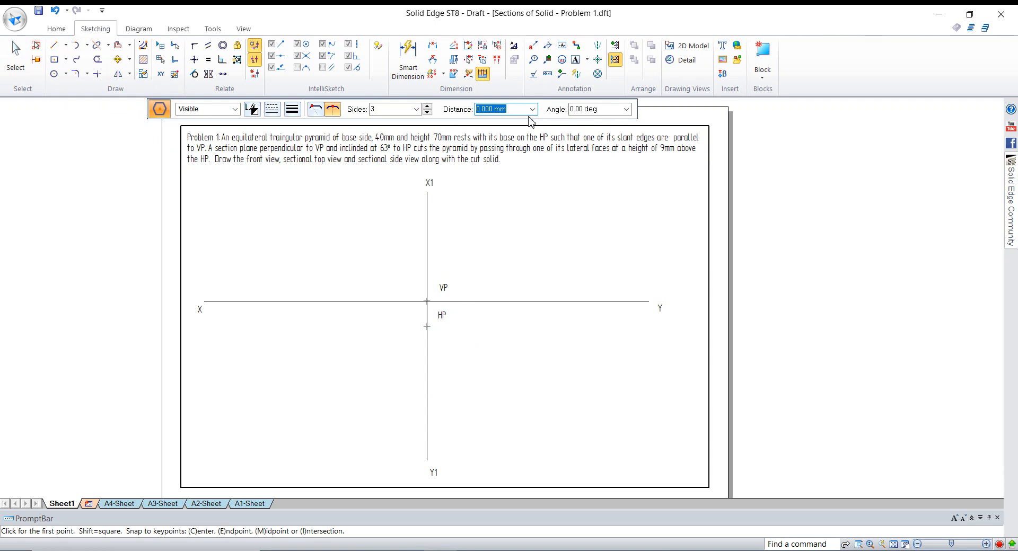
pyautogui.write('20')
pyautogui.press('Tab')
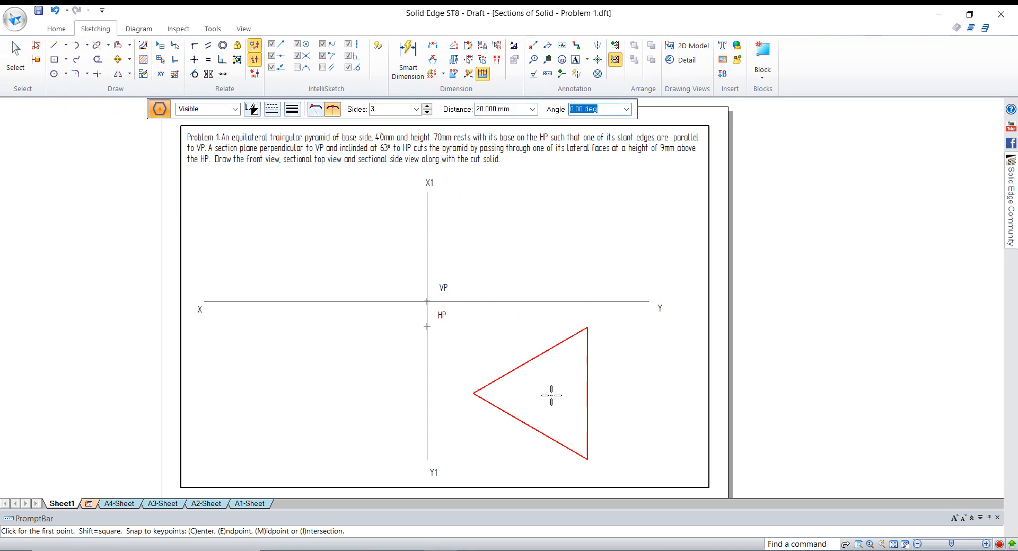
pyautogui.write('90')
pyautogui.press('Return')
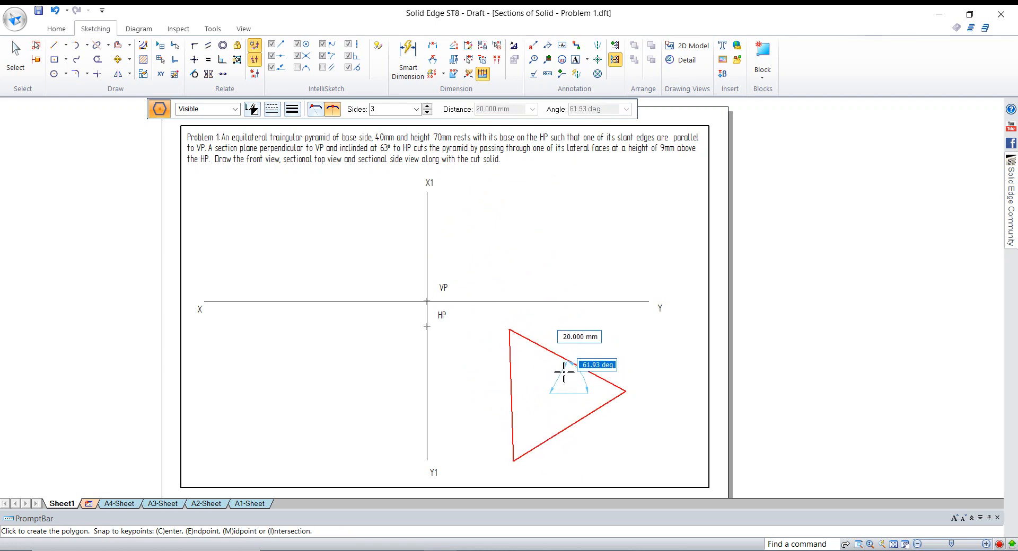
pyautogui.click(564, 372)
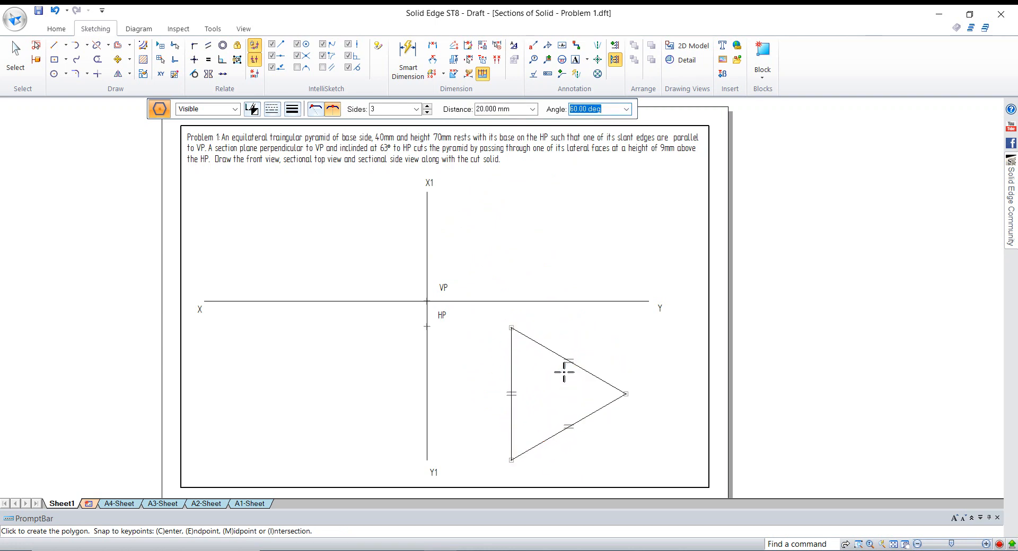
pyautogui.click(15, 59)
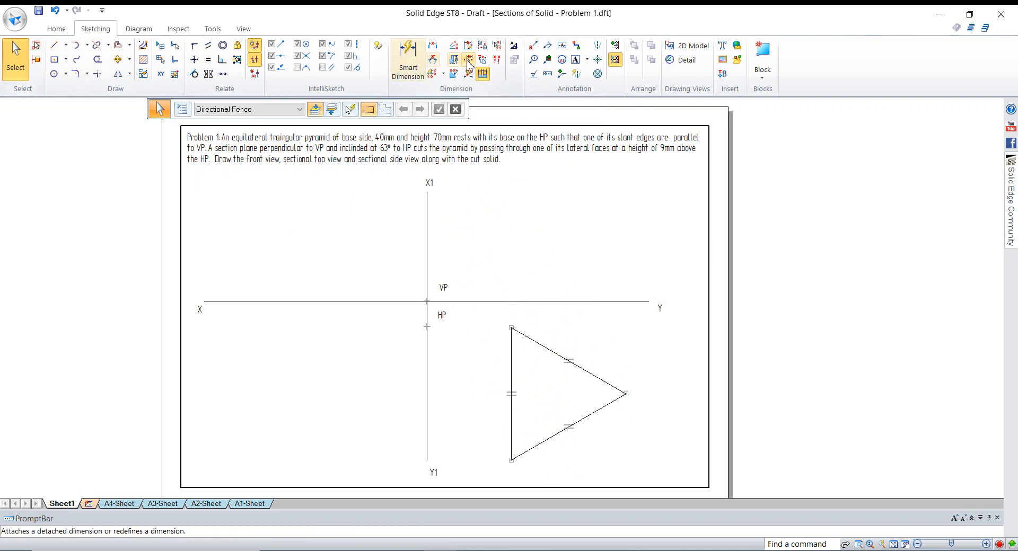
# Dimension the triangle's vertical side and set it to 40 mm.
pyautogui.click(412, 51)
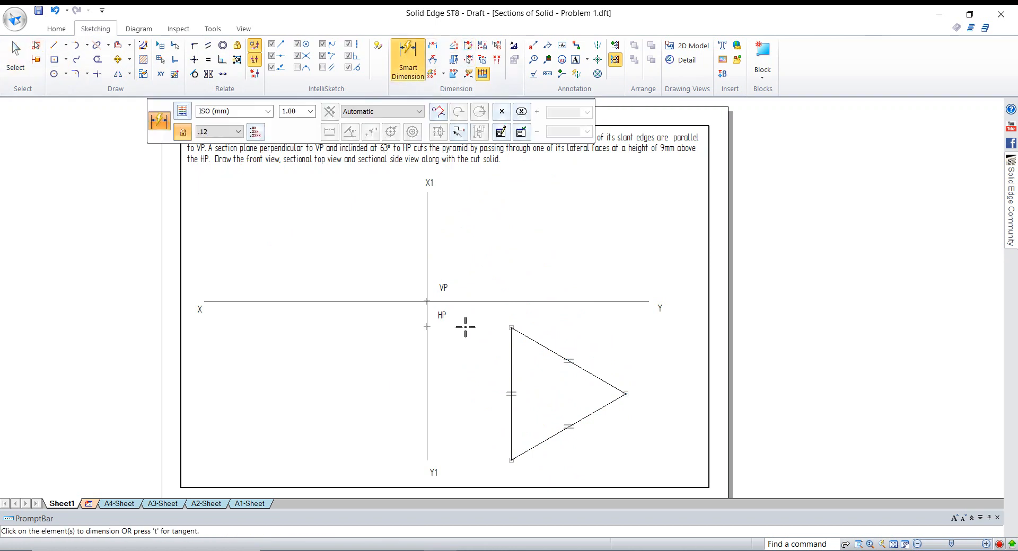
pyautogui.click(512, 370)
pyautogui.click(482, 373)
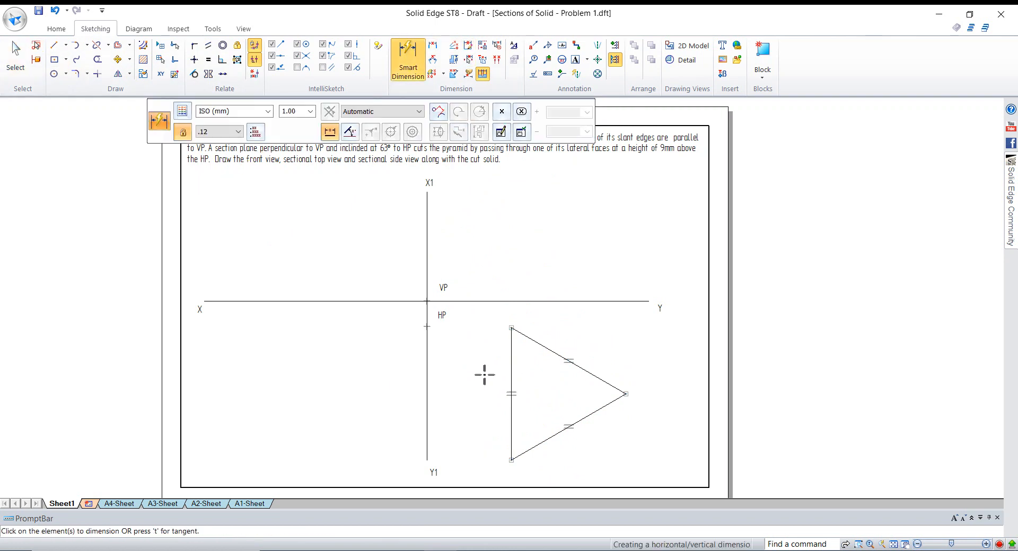
pyautogui.write('40')
pyautogui.press('Return')
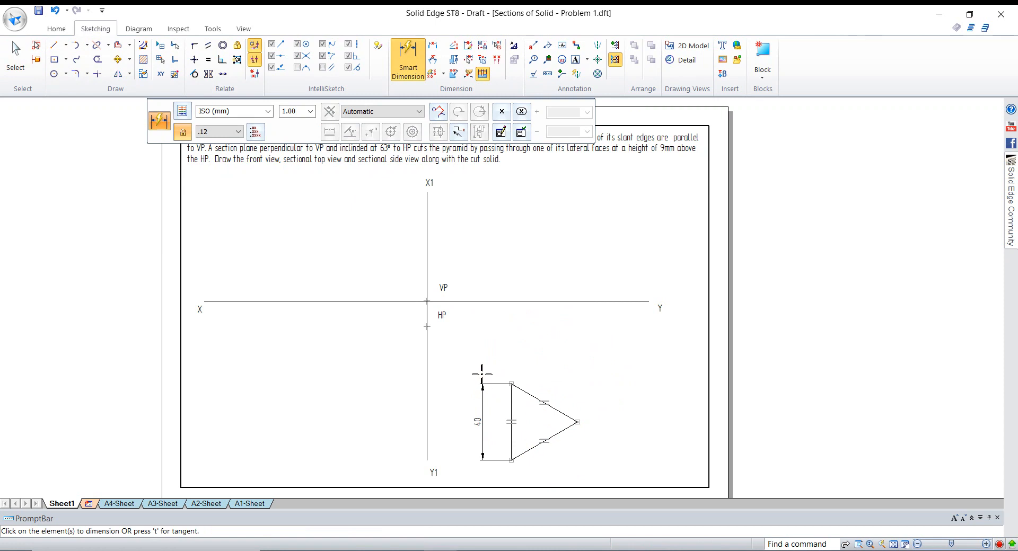
# Move the triangle together with its 40 mm dimension up closer to the XY line.
pyautogui.click(29, 50)
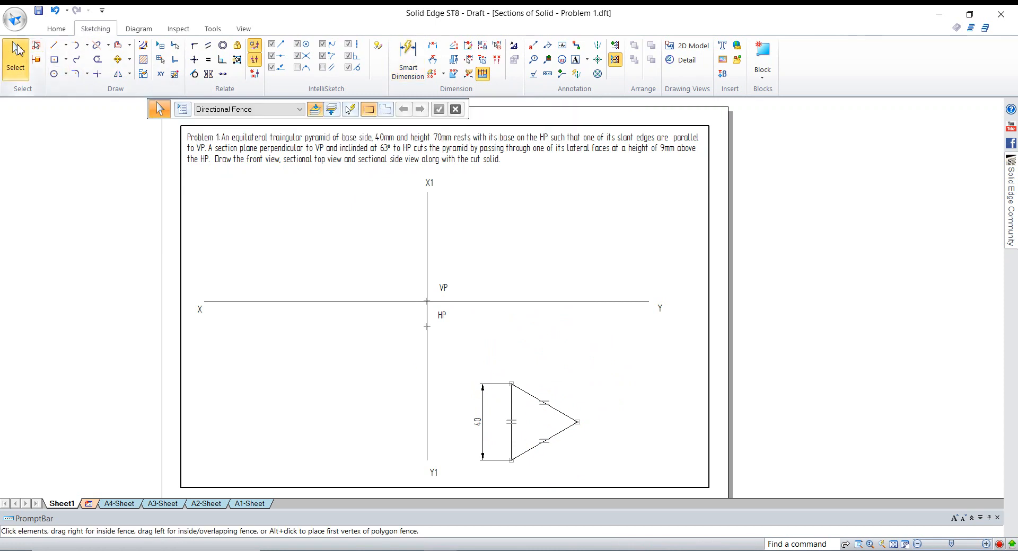
pyautogui.moveTo(458, 366); pyautogui.dragTo(617, 496)
pyautogui.keyDown('ctrl'); pyautogui.moveTo(513, 409); pyautogui.dragTo(503, 359); pyautogui.keyUp('ctrl')
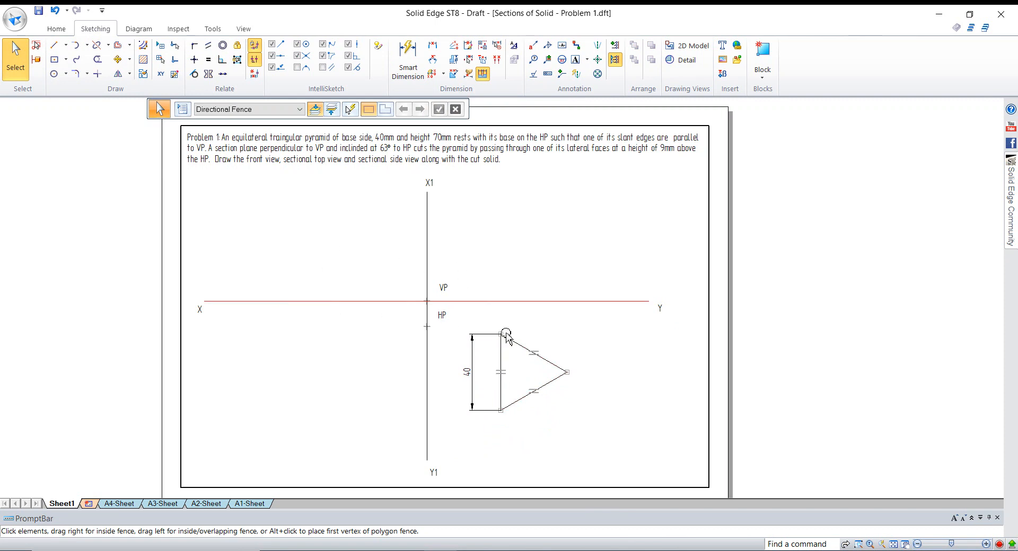
# Increase the line width of the triangle's outline to make the top view stand out.
pyautogui.click(500, 371)
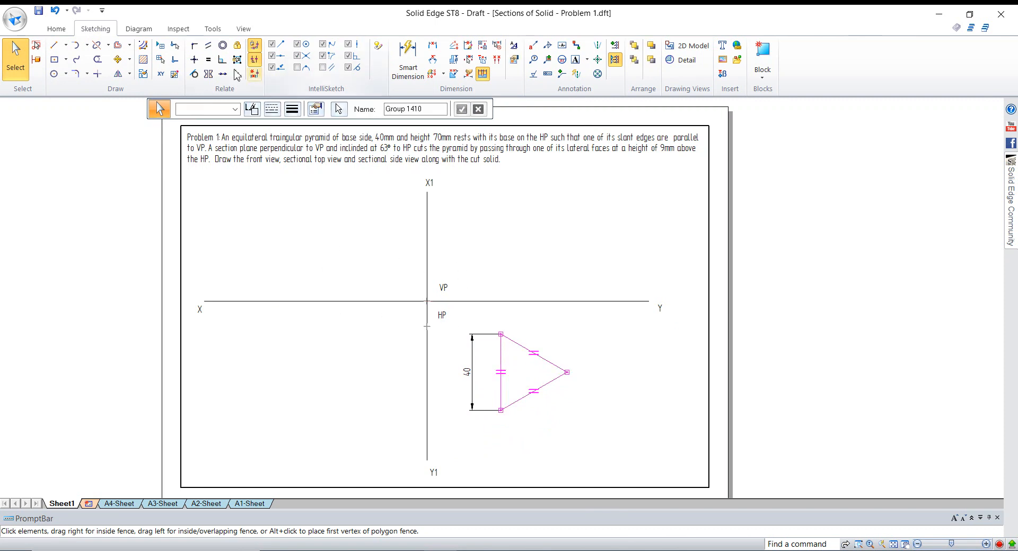
pyautogui.click(299, 109)
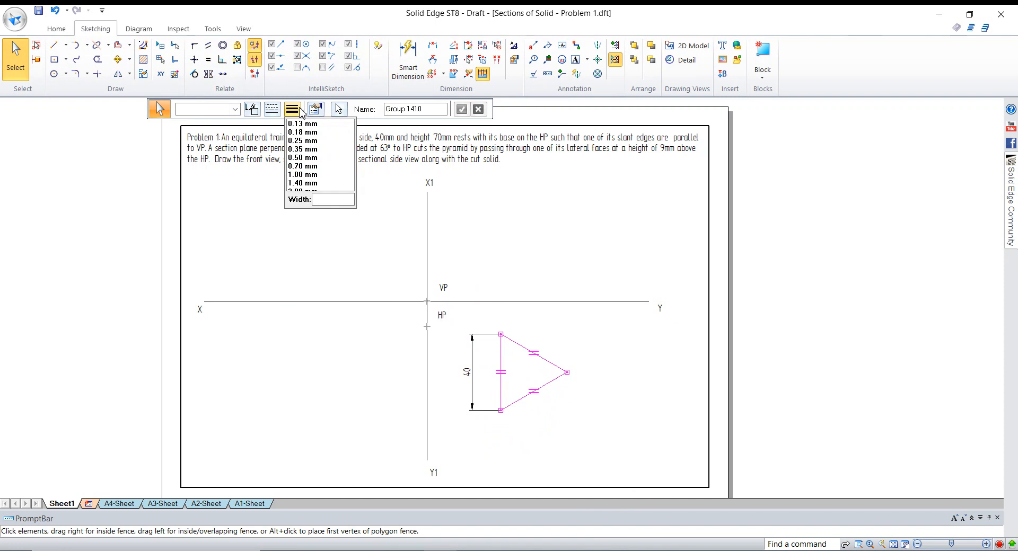
pyautogui.press('Return')
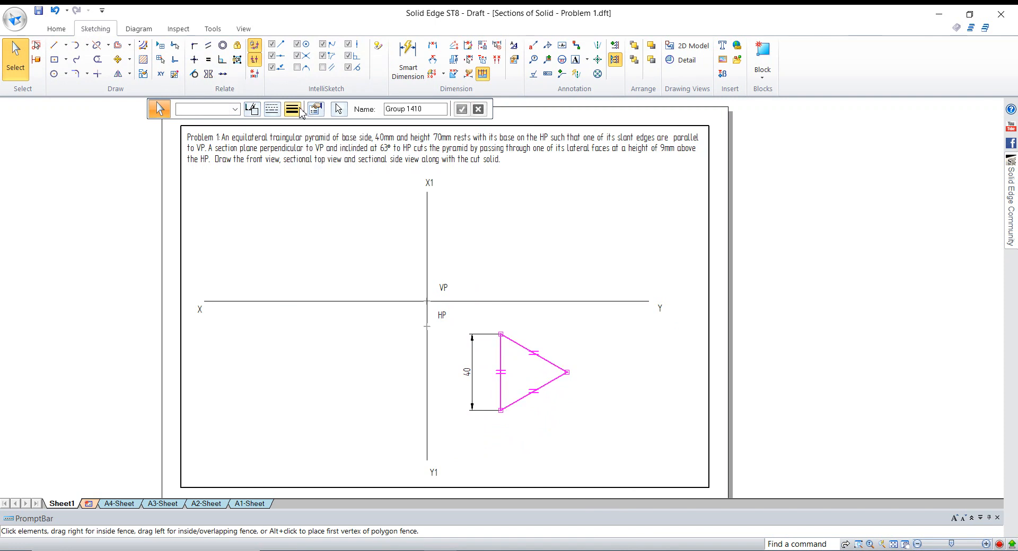
pyautogui.click(317, 211)
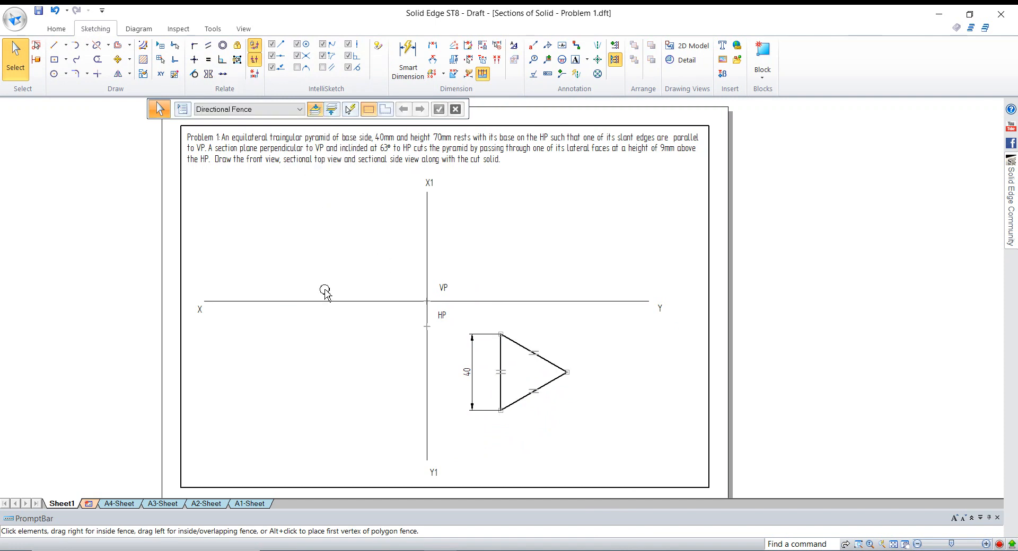
# Draw 0.05 mm wide vertical projectors from the triangle's upper base vertex and its apex-side vertex to the XY line.
pyautogui.click(55, 47)
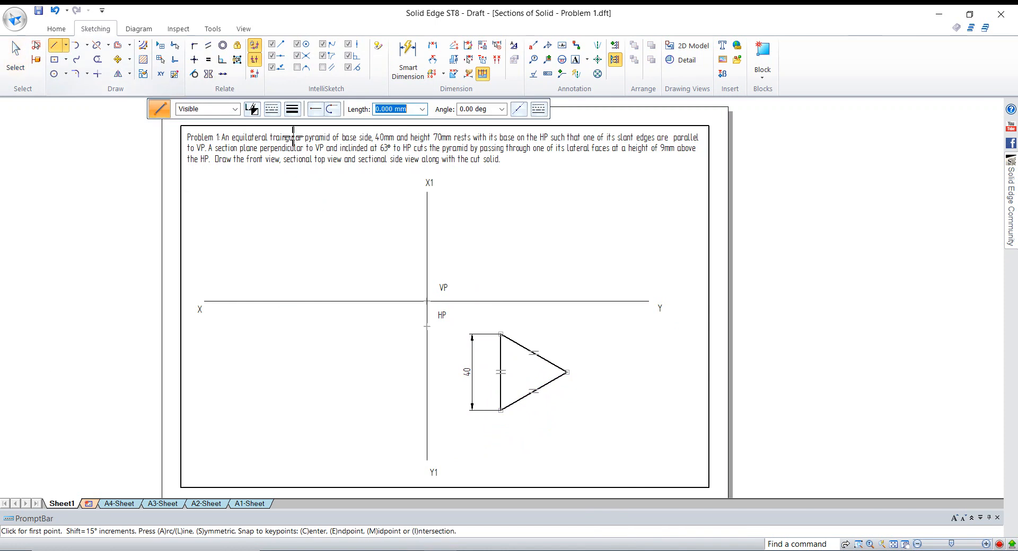
pyautogui.click(293, 109)
pyautogui.write('0.05')
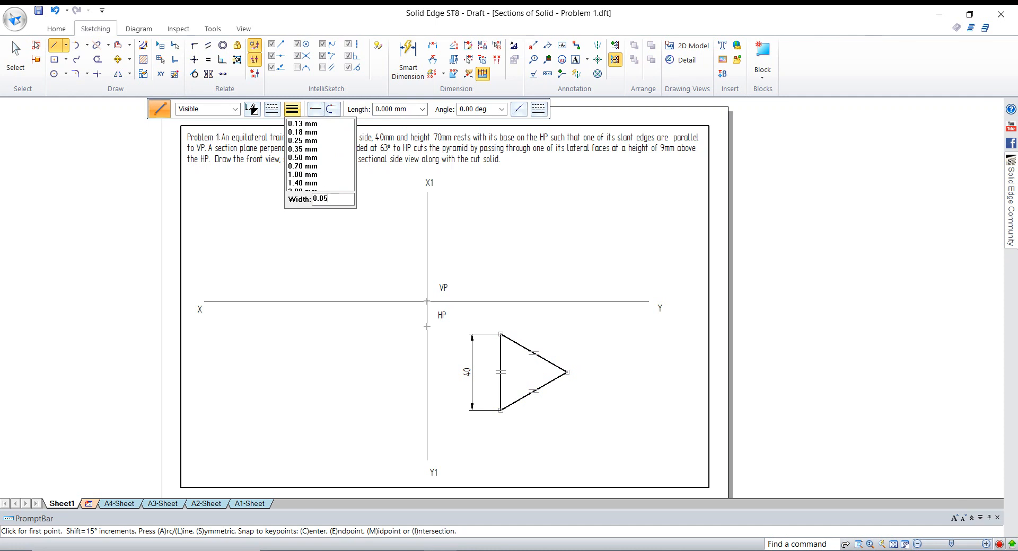
pyautogui.click(293, 110)
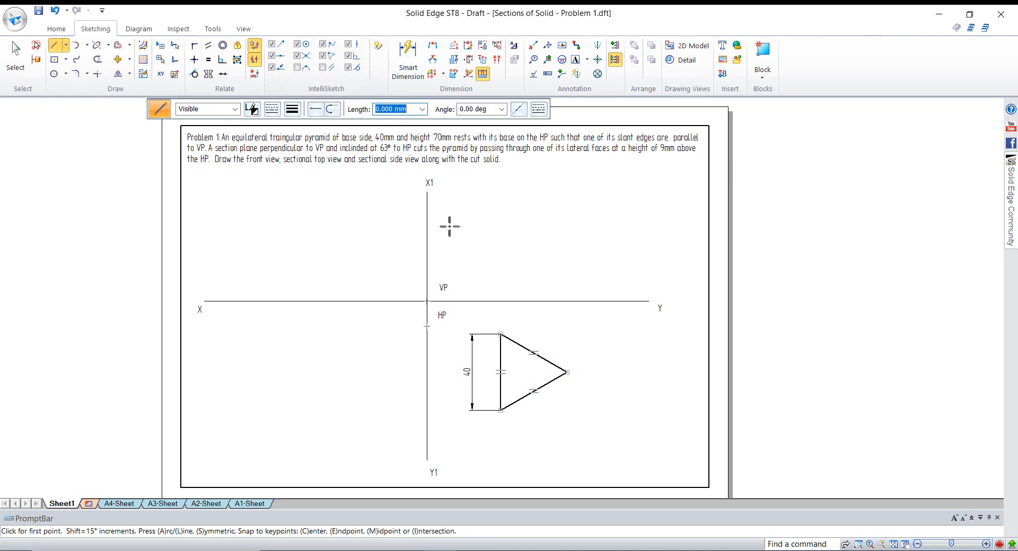
pyautogui.click(501, 335)
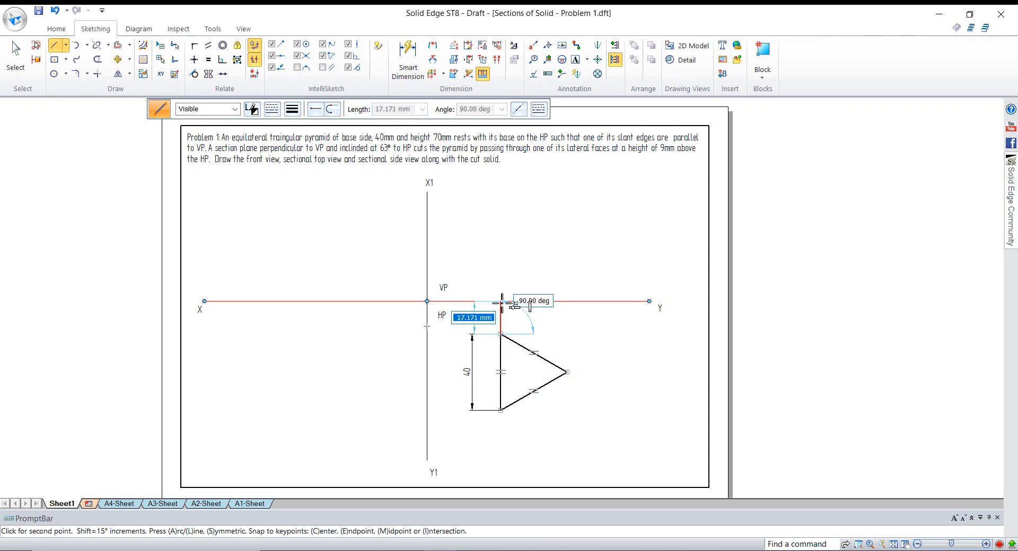
pyautogui.click(568, 373)
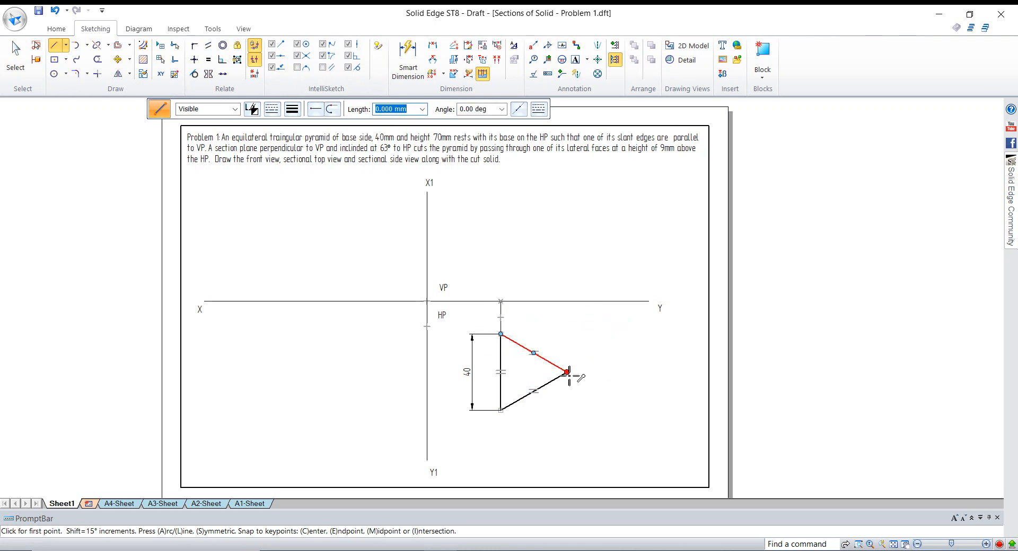
pyautogui.click(568, 373)
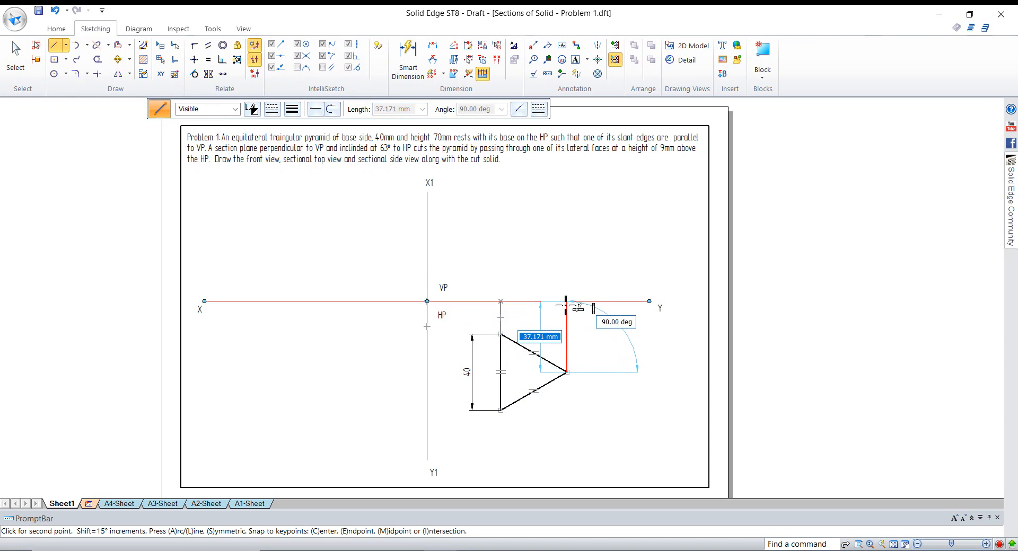
pyautogui.click(566, 306)
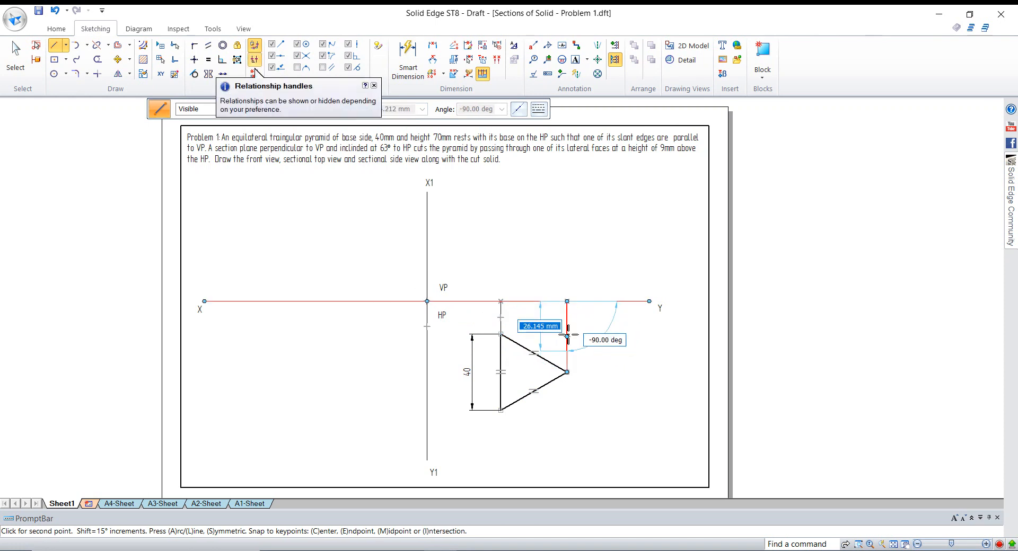
pyautogui.press('Escape')
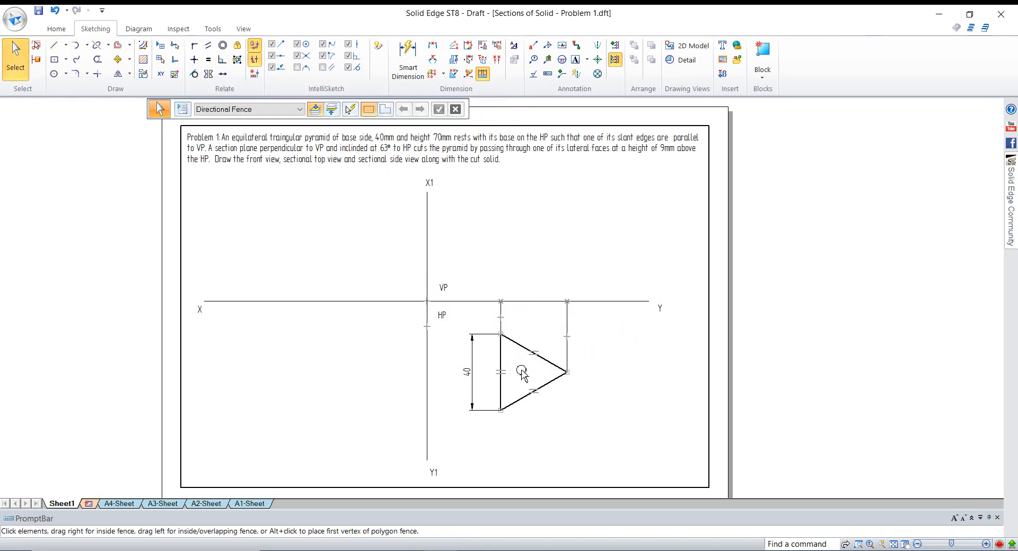
# Draw lines from the upper and lower ends of the triangle's vertical side to the midpoints of their opposite sides.
pyautogui.click(53, 45)
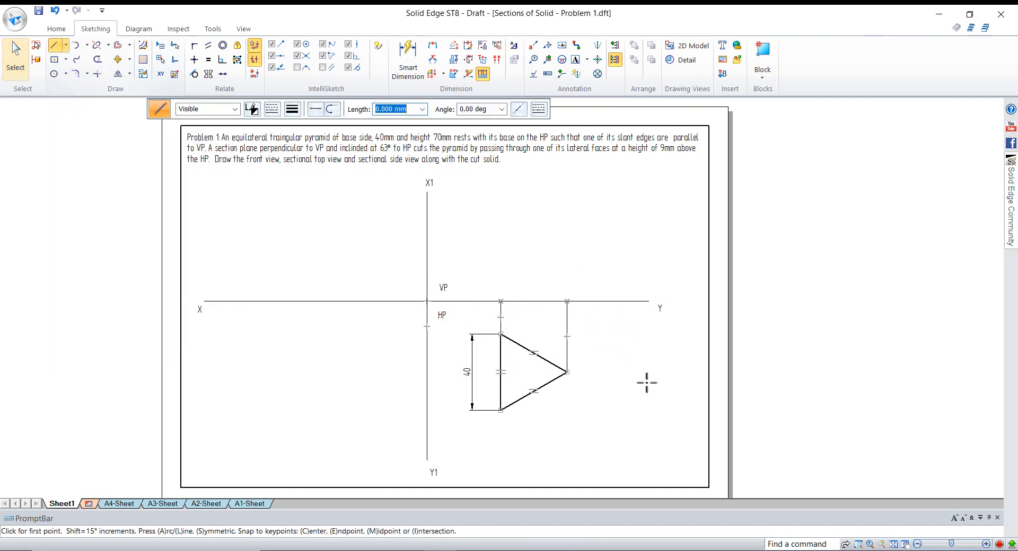
pyautogui.click(501, 335)
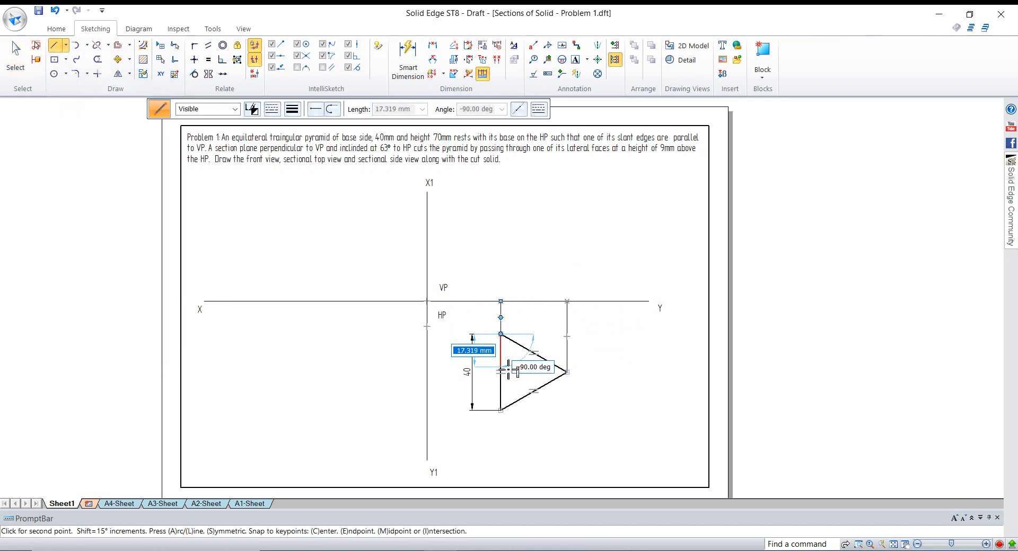
pyautogui.click(532, 392)
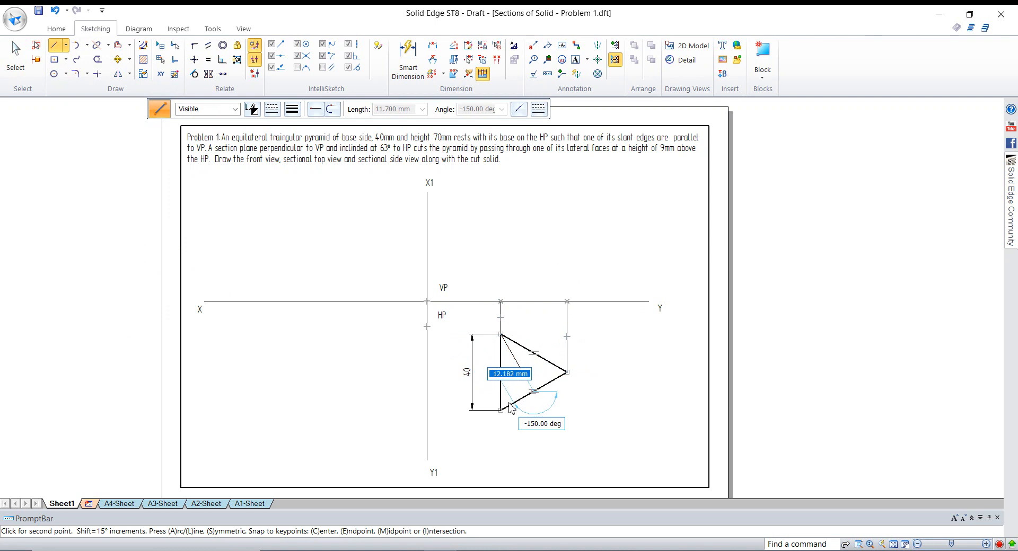
pyautogui.press('Escape')
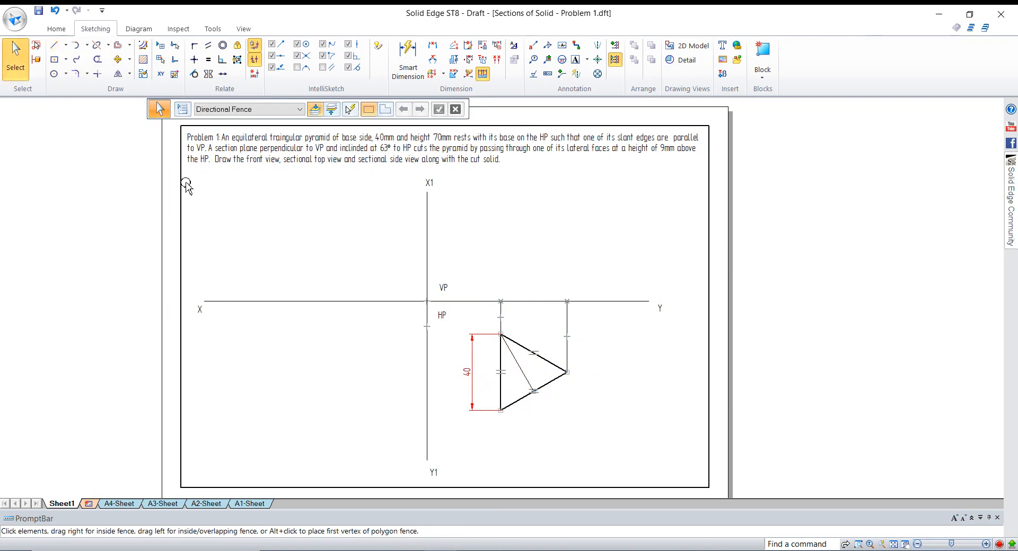
pyautogui.click(54, 45)
pyautogui.click(501, 410)
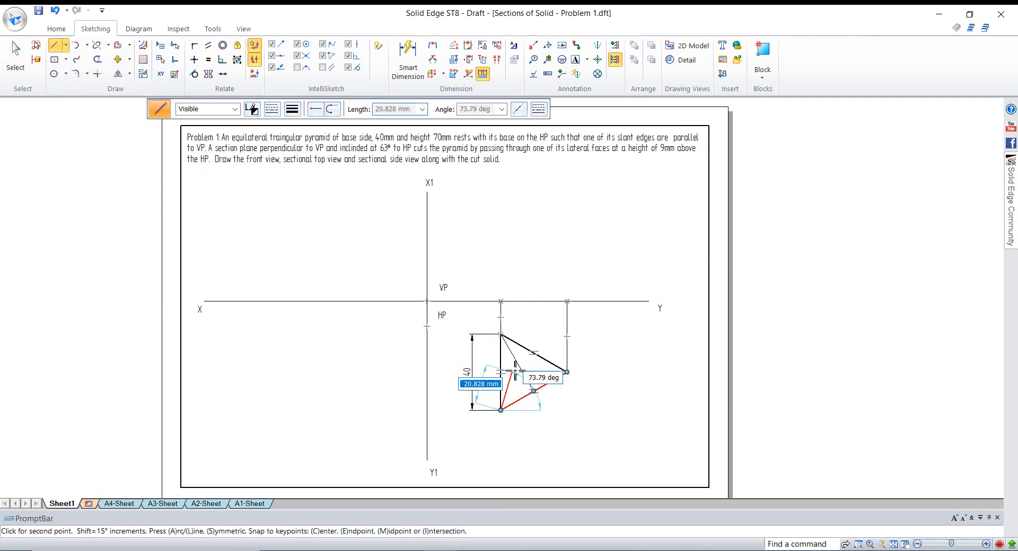
pyautogui.click(534, 353)
pyautogui.press('Escape')
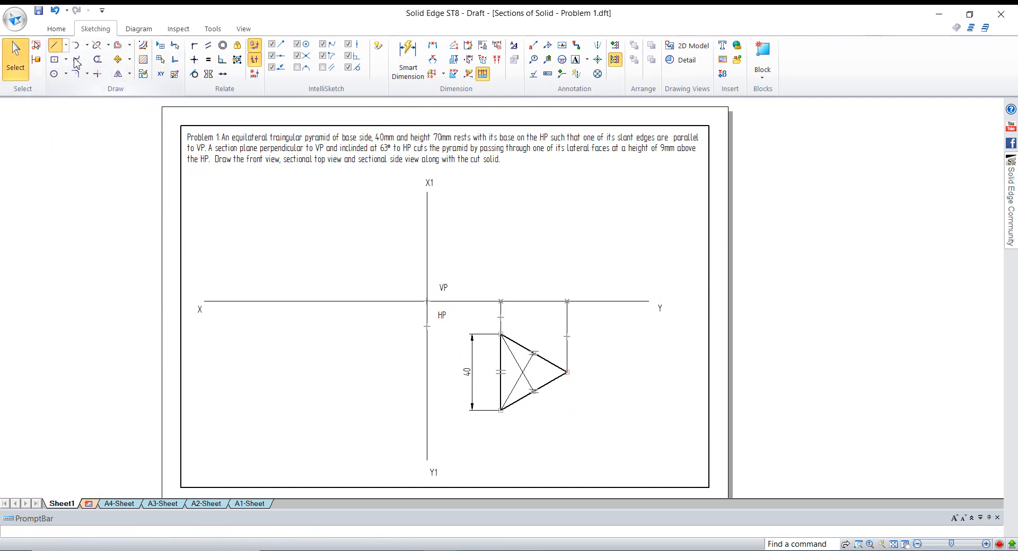
# Draw a horizontal line from the triangle's third vertex to the intersection of the two medians.
pyautogui.click(54, 45)
pyautogui.click(567, 372)
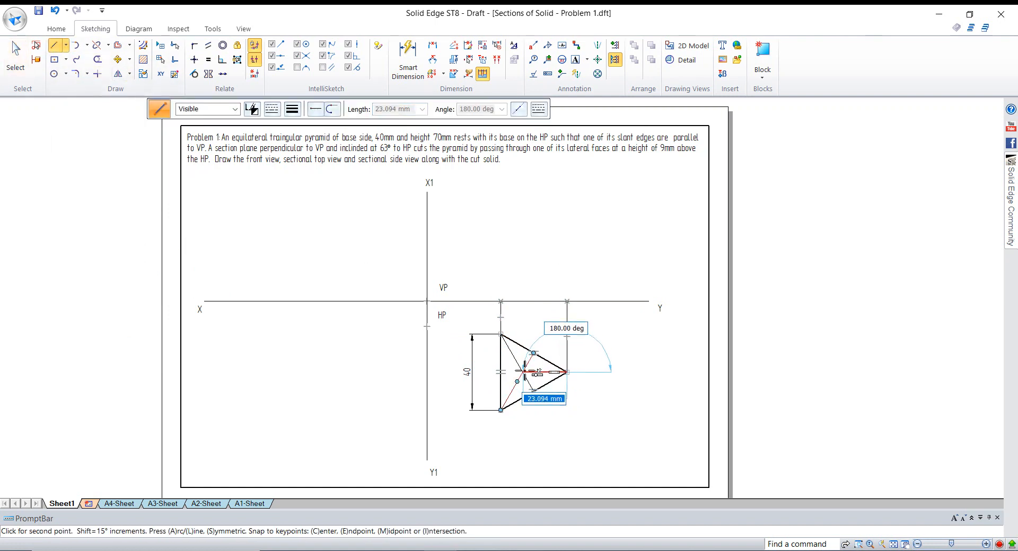
pyautogui.click(523, 372)
pyautogui.press('Escape')
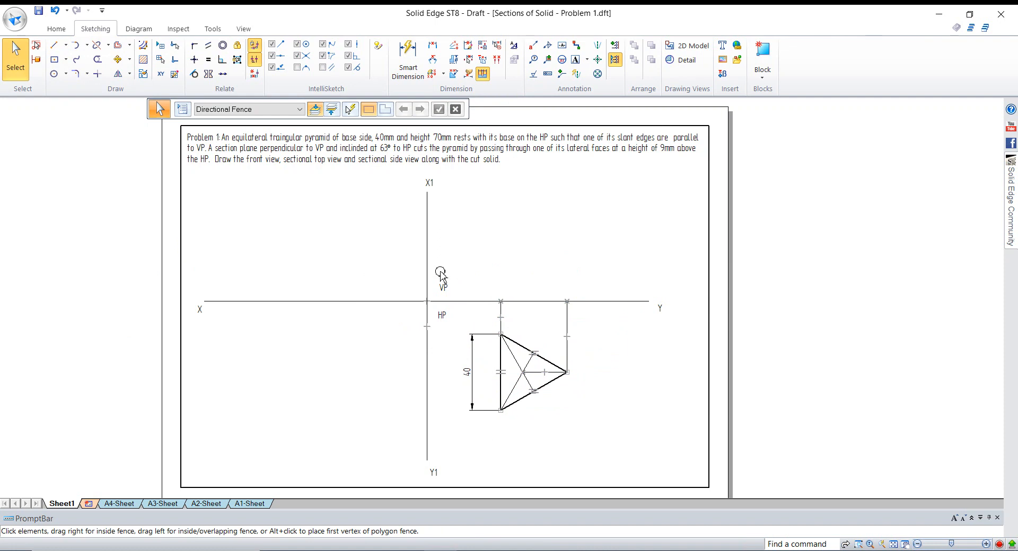
# Draw a vertical projector from the triangle's centroid to XY and continue it with a 70 mm vertical axis above XY.
pyautogui.click(55, 47)
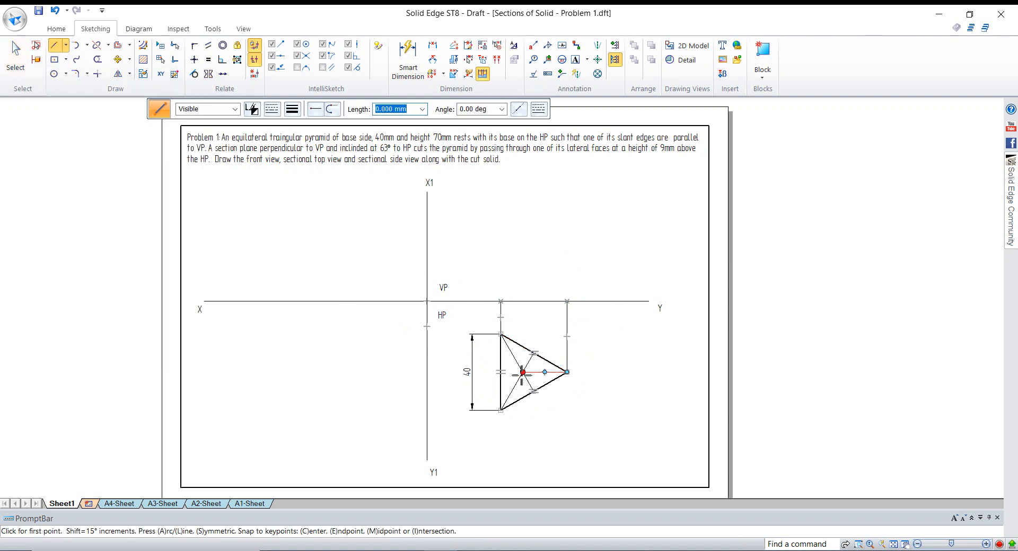
pyautogui.click(523, 373)
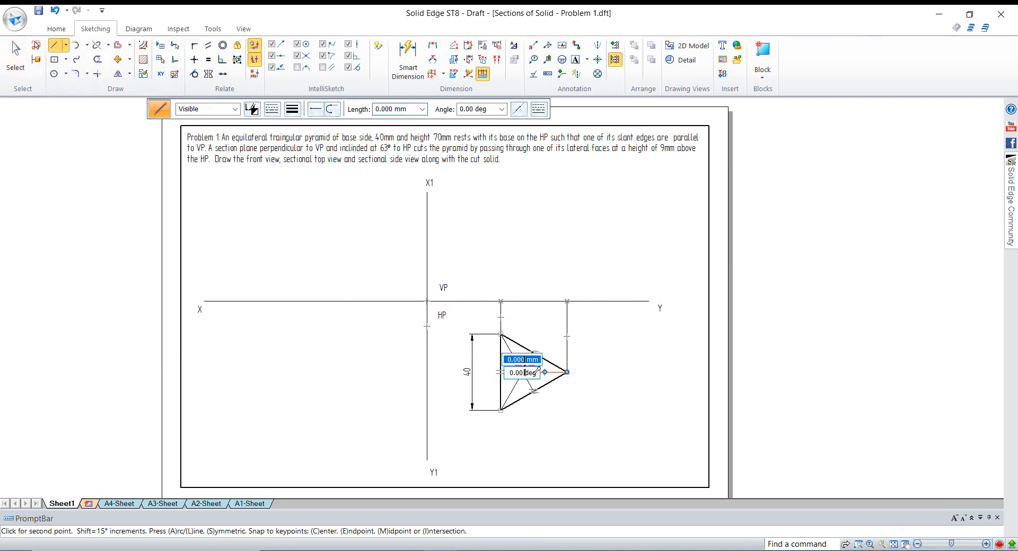
pyautogui.click(524, 301)
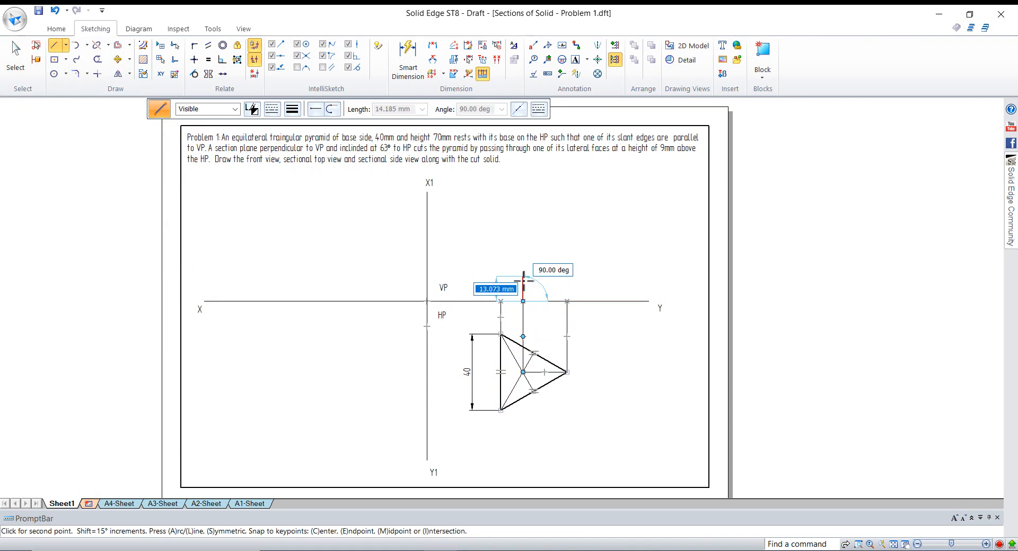
pyautogui.write('7')
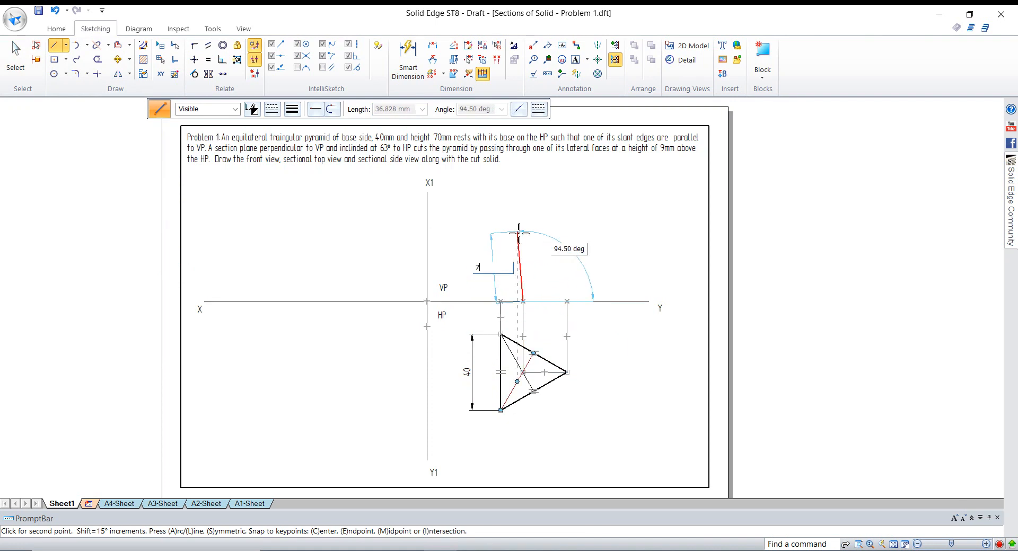
pyautogui.write('0')
pyautogui.press('Return')
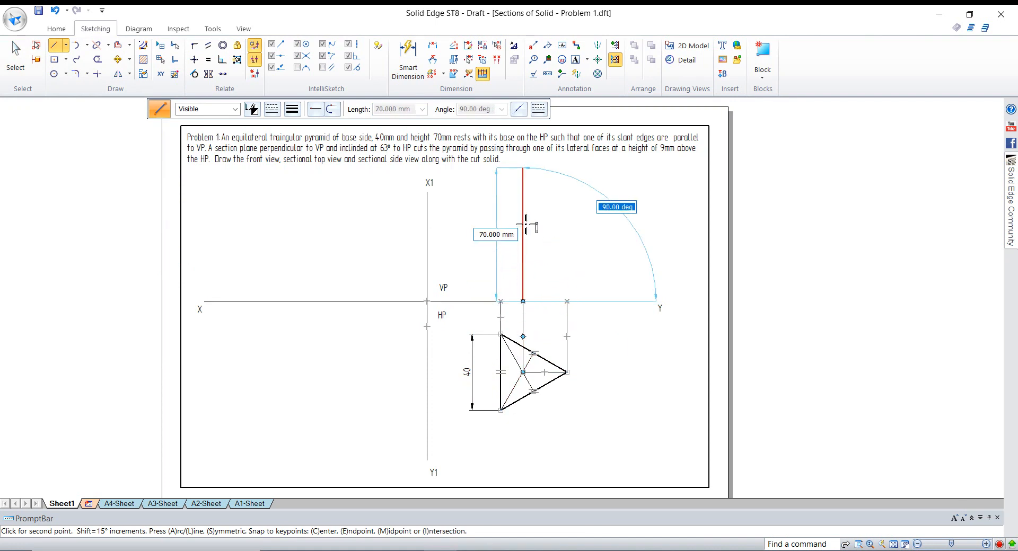
pyautogui.click(16, 56)
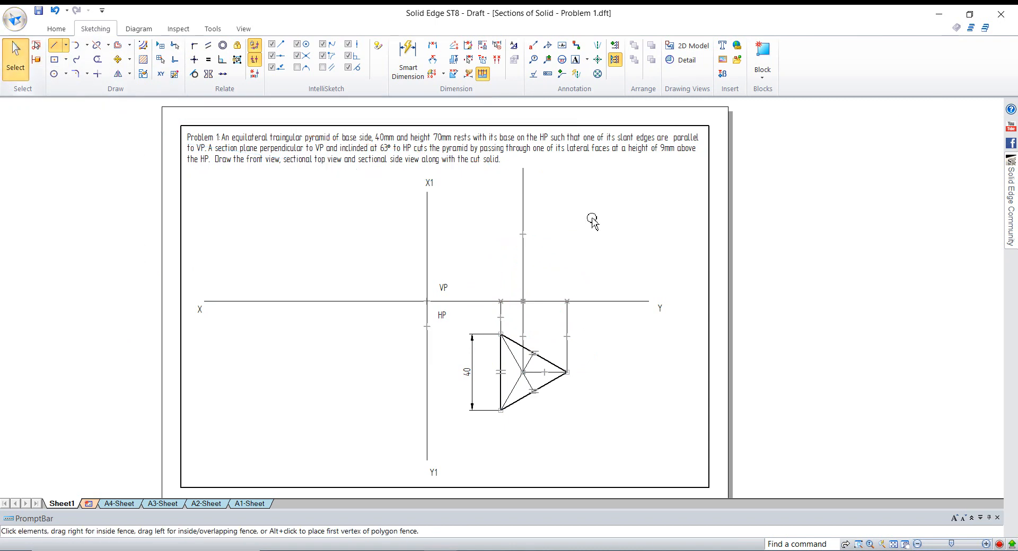
# Change the 70 mm axis above XY to a dash-dot line type with a width of 0.15 mm.
pyautogui.click(522, 201)
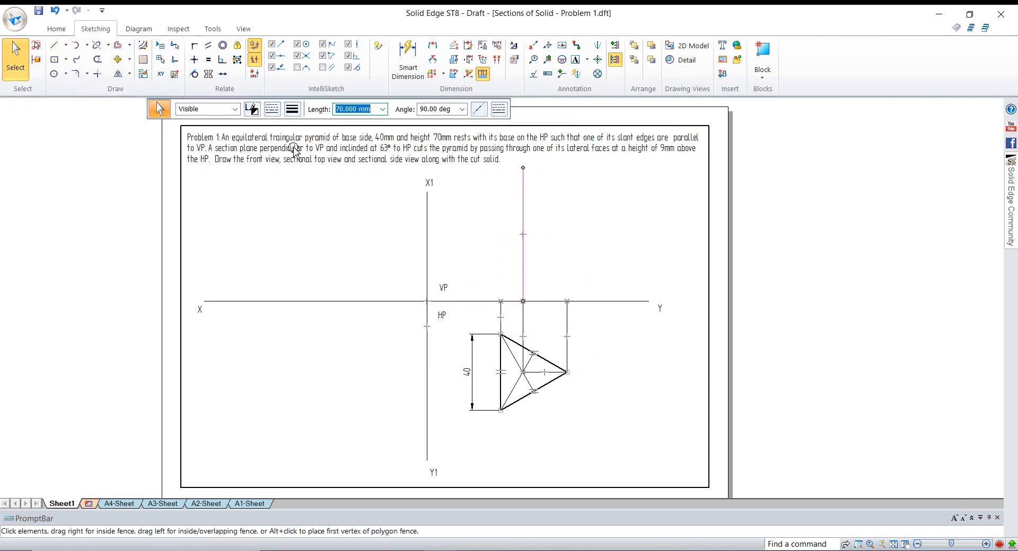
pyautogui.click(272, 109)
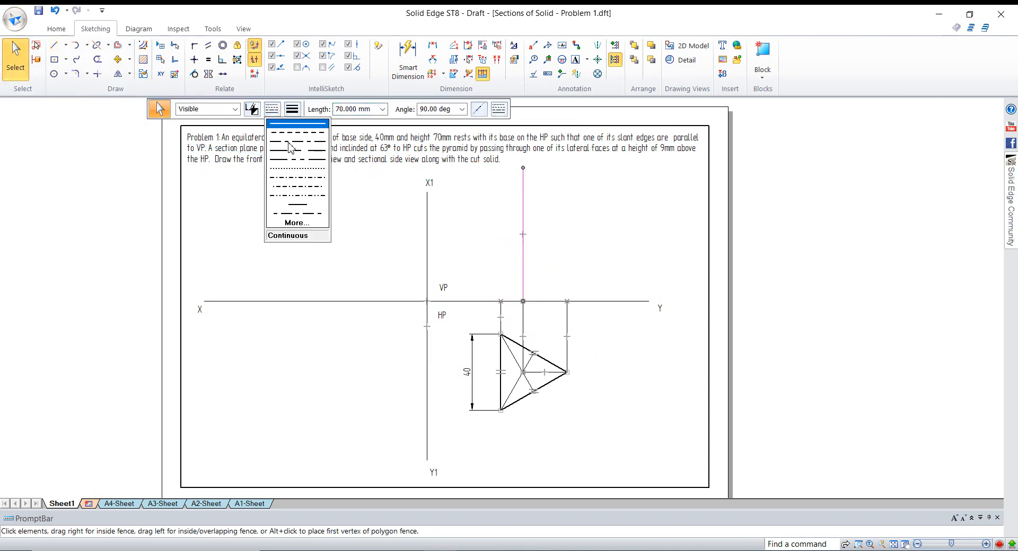
pyautogui.click(289, 146)
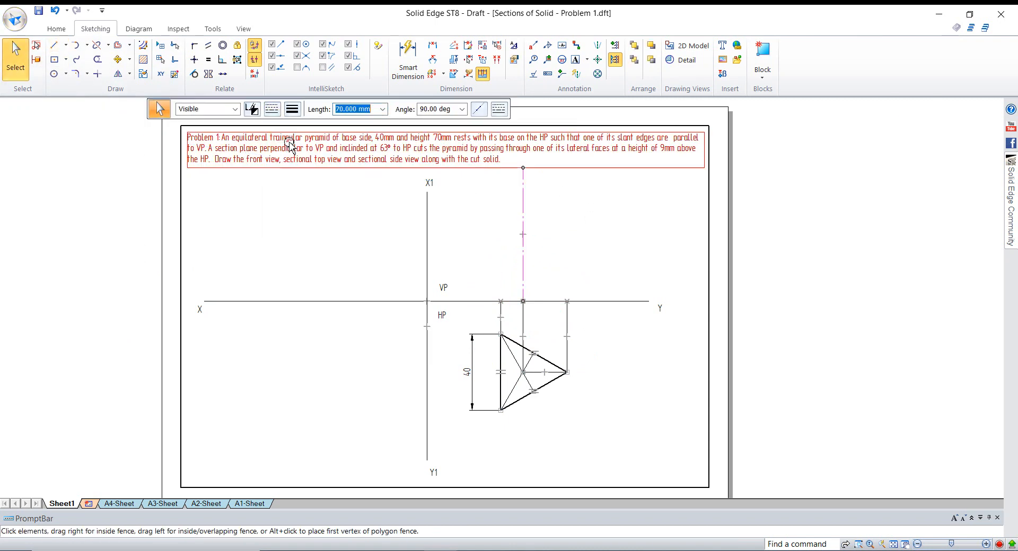
pyautogui.click(292, 110)
pyautogui.write('0')
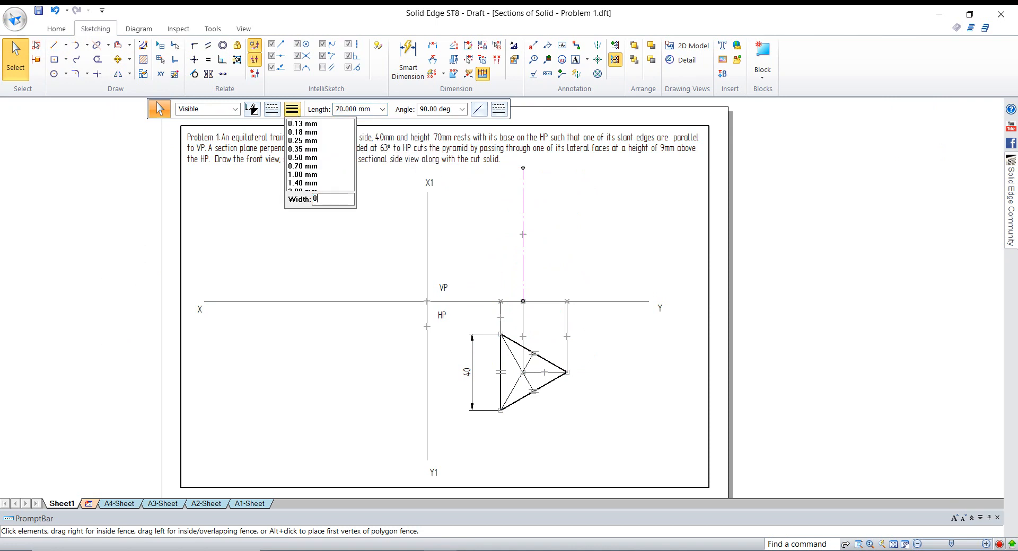
pyautogui.write('.15')
pyautogui.press('Return')
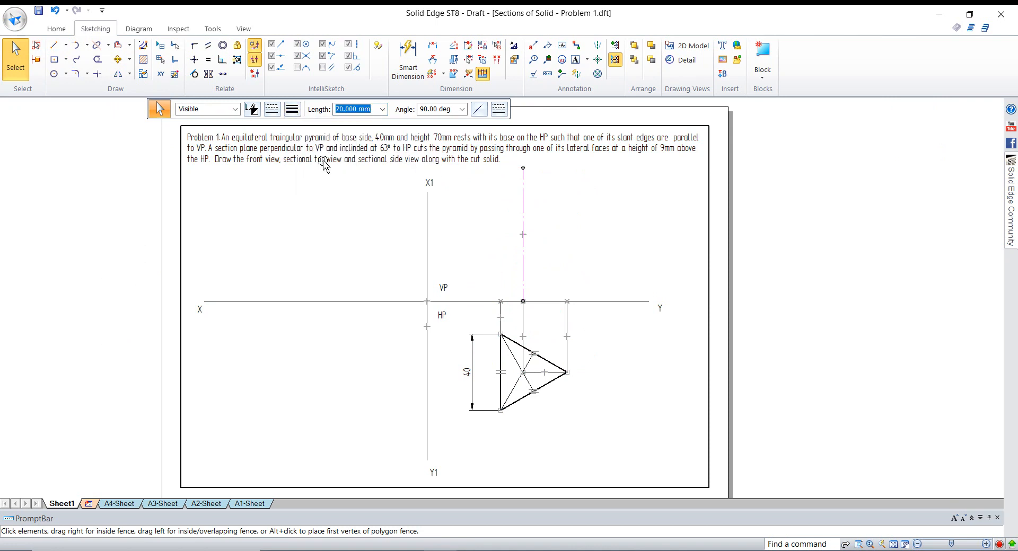
pyautogui.click(325, 226)
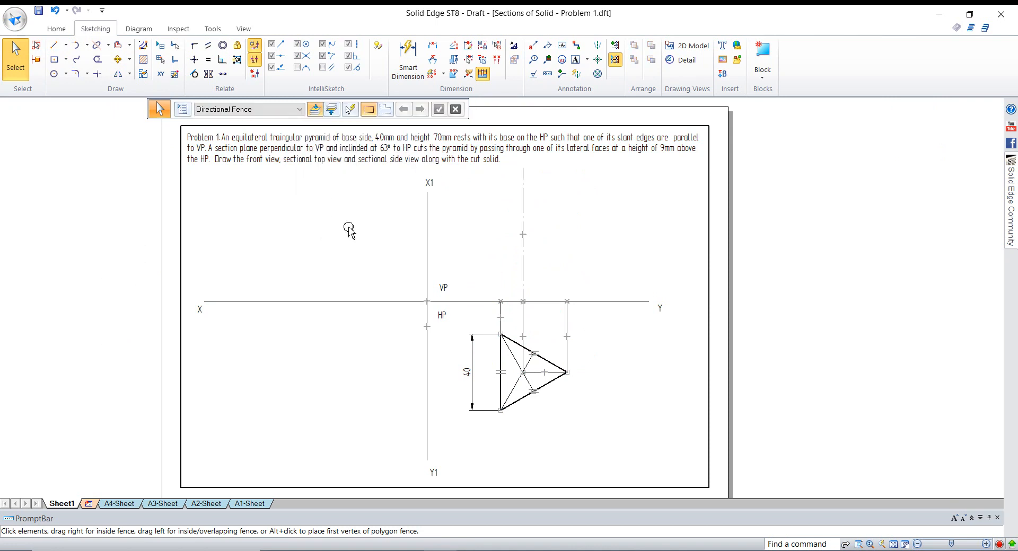
pyautogui.click(54, 45)
pyautogui.click(523, 168)
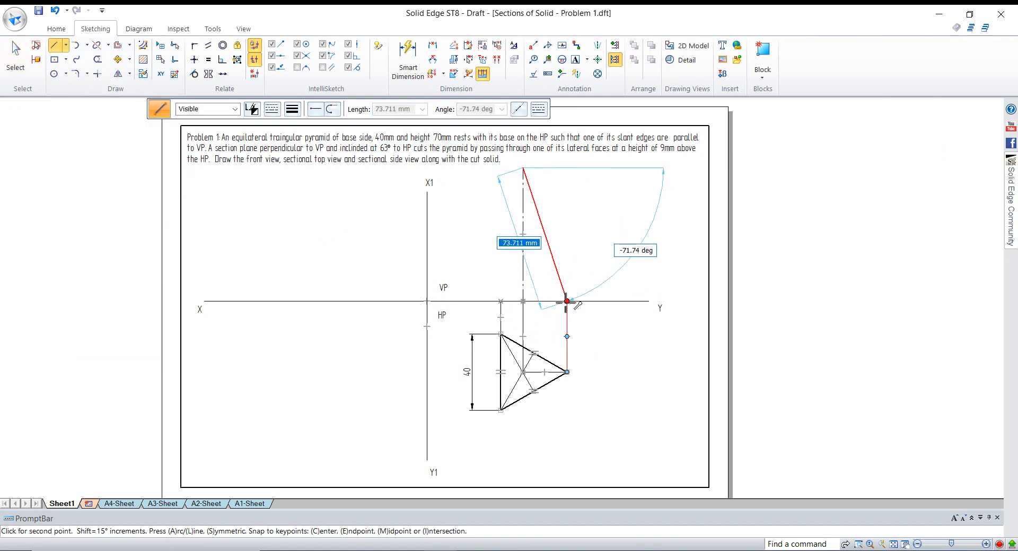
pyautogui.click(292, 108)
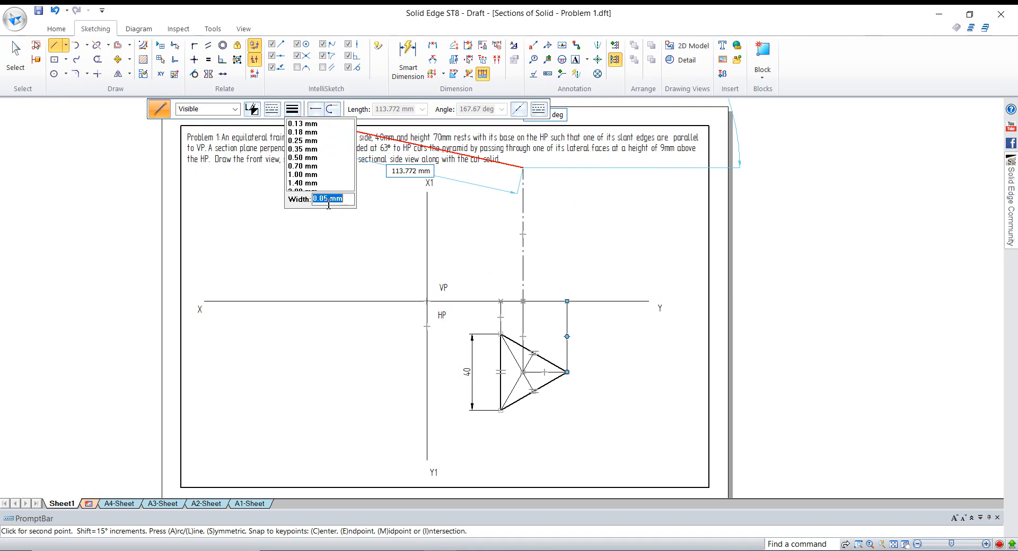
pyautogui.press('Escape')
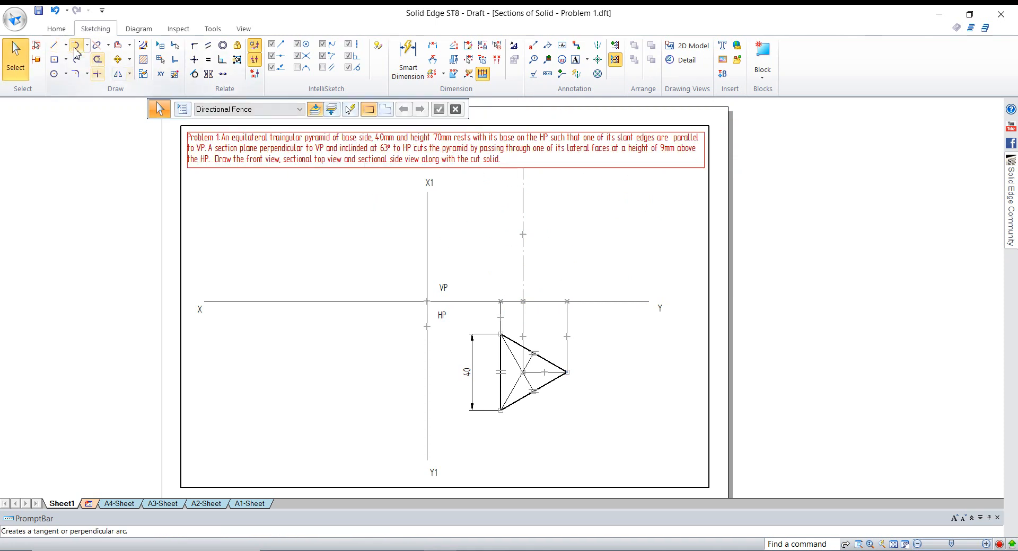
# Draw the front view's right slant edge from the top of the axis to the right projector's end on XY.
pyautogui.click(56, 46)
pyautogui.click(523, 168)
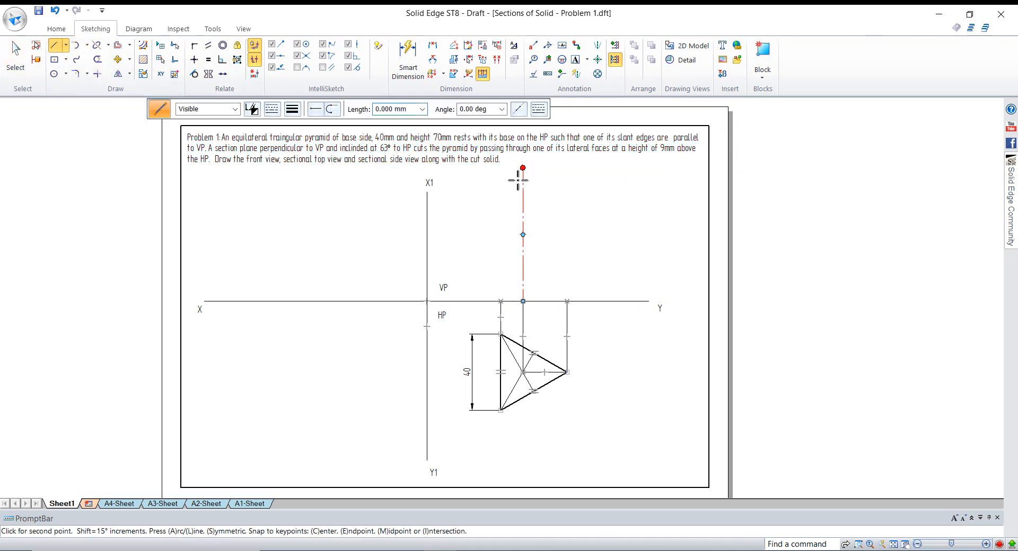
pyautogui.click(567, 301)
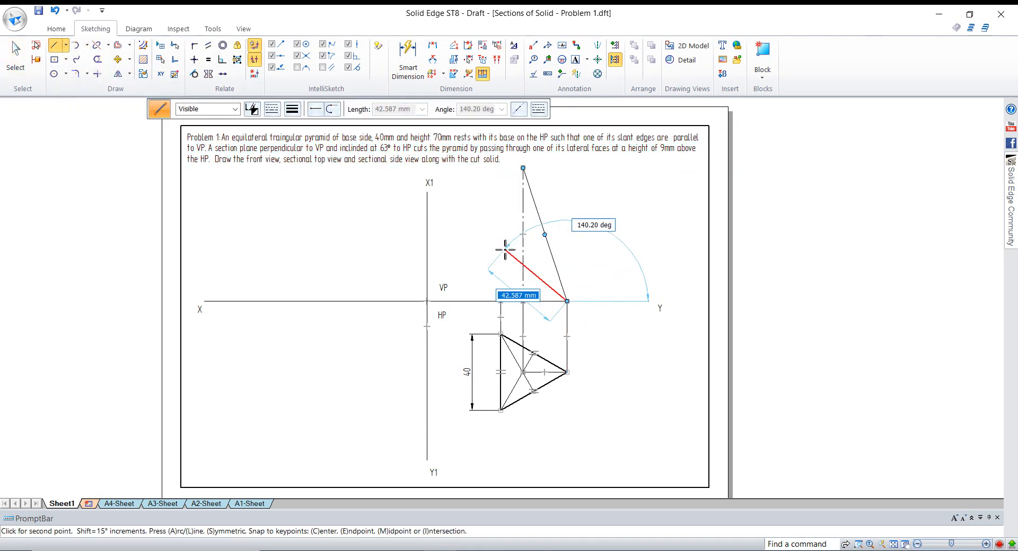
pyautogui.press('Escape')
pyautogui.press('Escape')
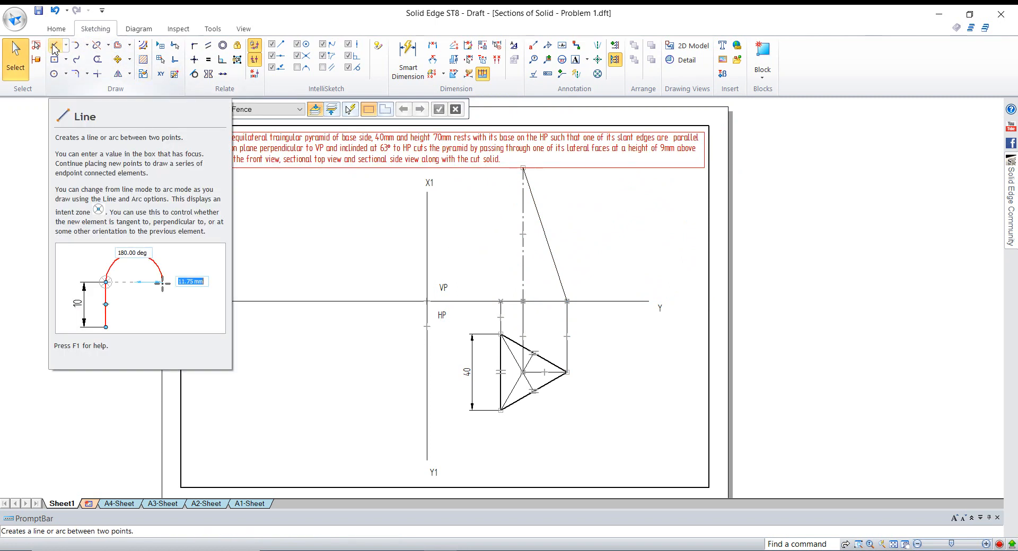
# Draw the front view's left slant edge from the apex to the left projector's end on XY, and its base line along XY.
pyautogui.click(55, 45)
pyautogui.click(523, 168)
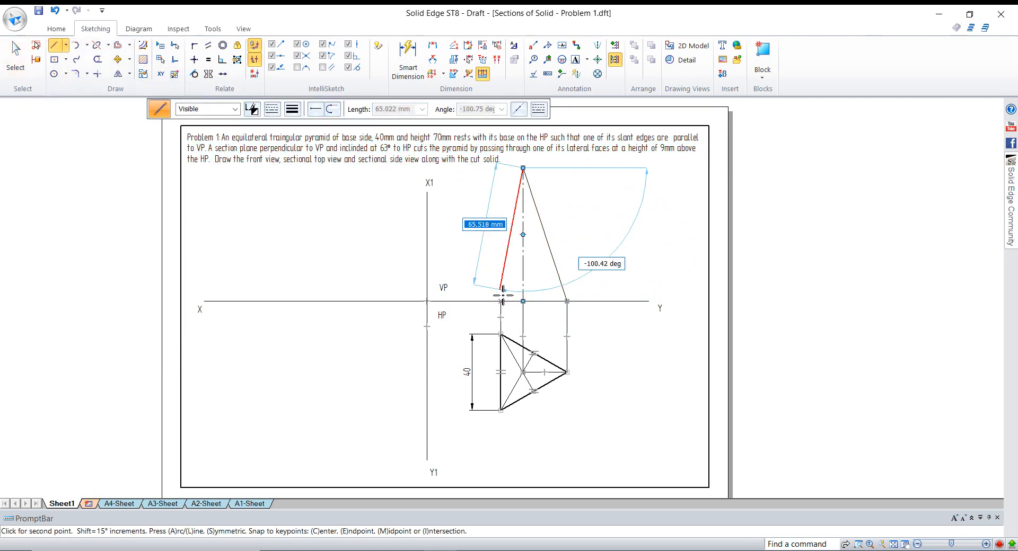
pyautogui.click(567, 301)
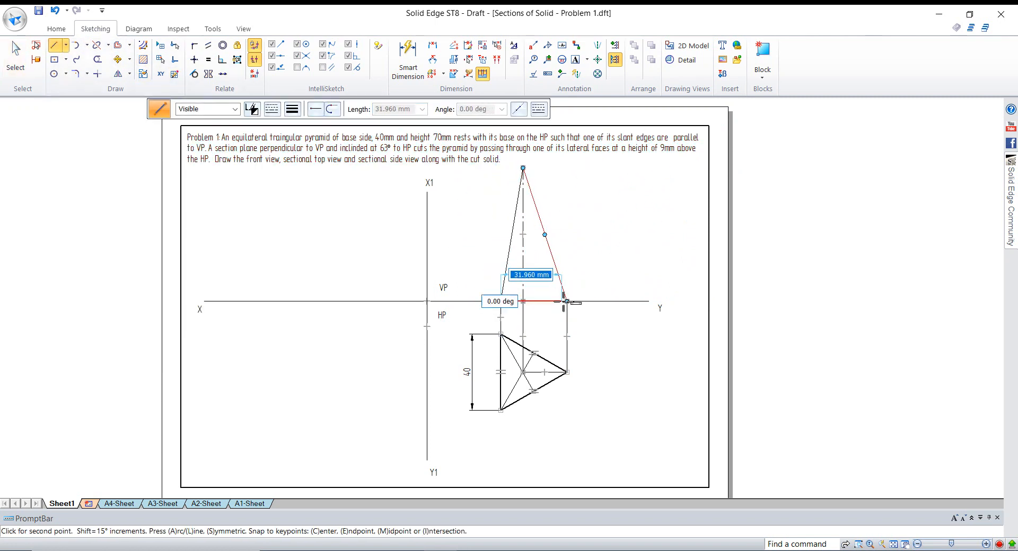
pyautogui.press('Escape')
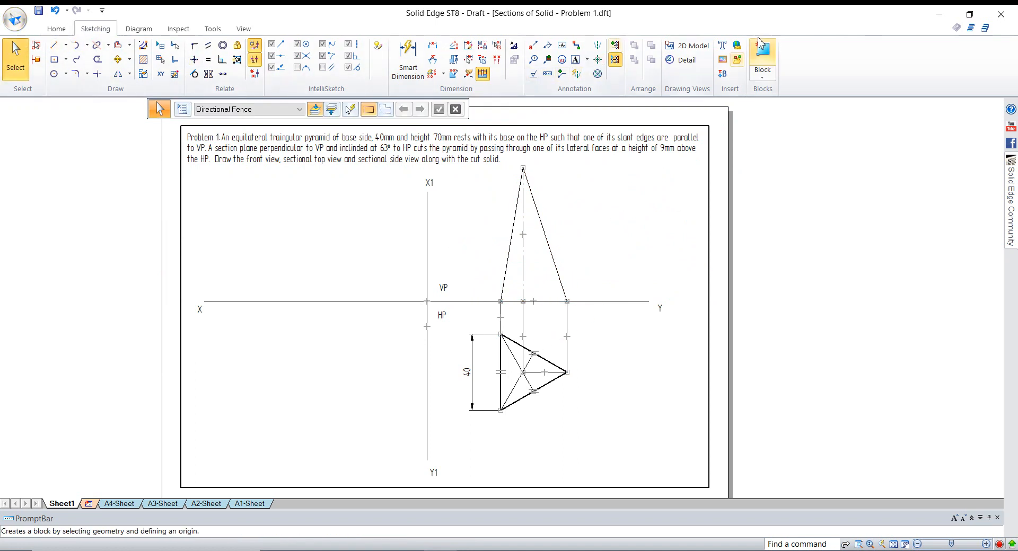
# Label the top view triangle's vertices a, b and c, and its centroid o.
pyautogui.click(575, 60)
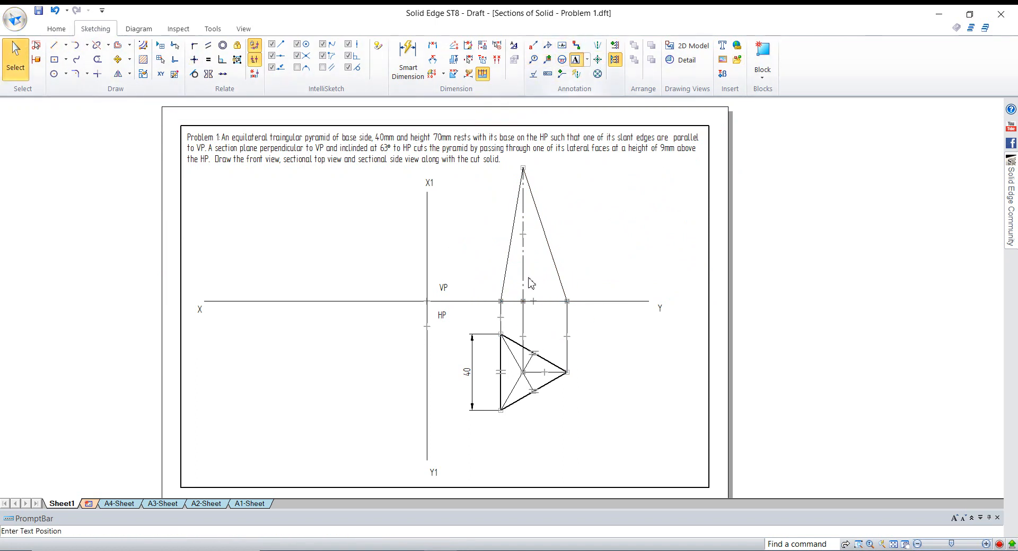
pyautogui.click(491, 329)
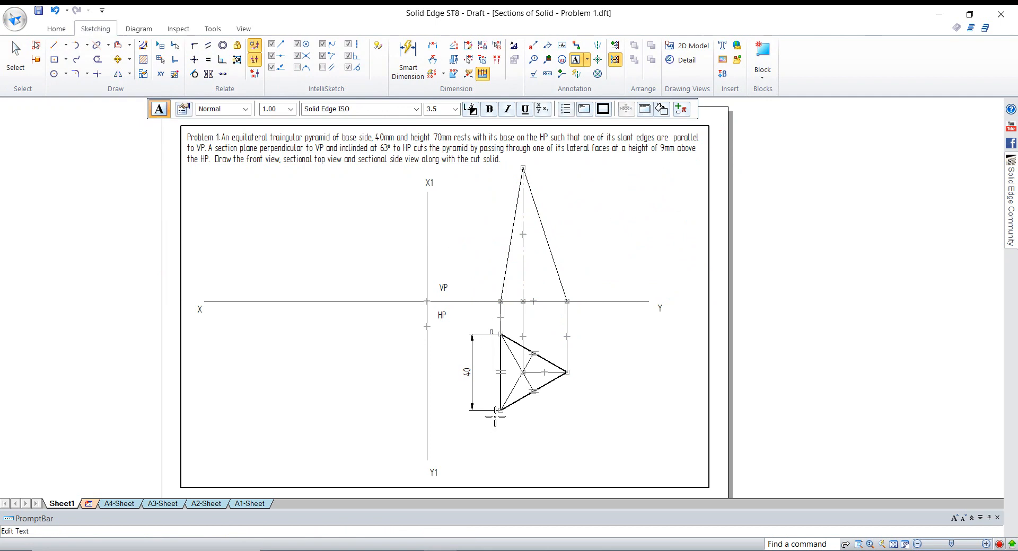
pyautogui.click(578, 373)
pyautogui.write('c')
pyautogui.click(16, 56)
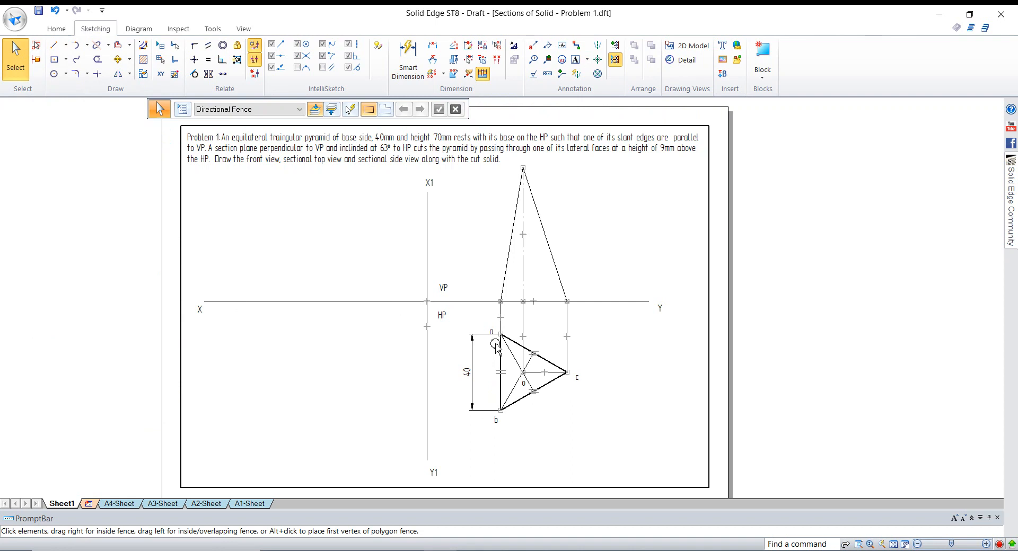
# Move the labels a, b and c closer to their vertices and hide the relationship handles.
pyautogui.click(495, 328)
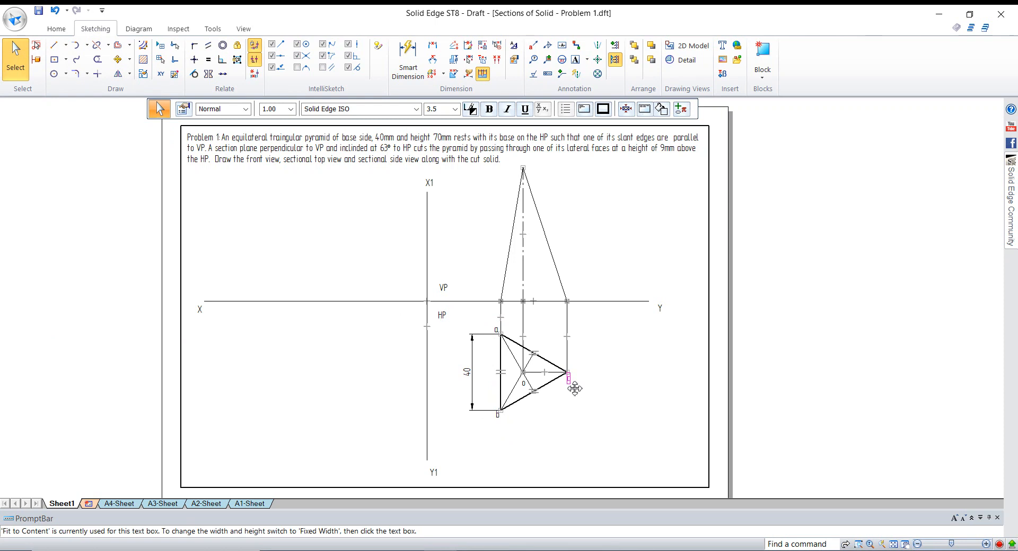
pyautogui.click(625, 382)
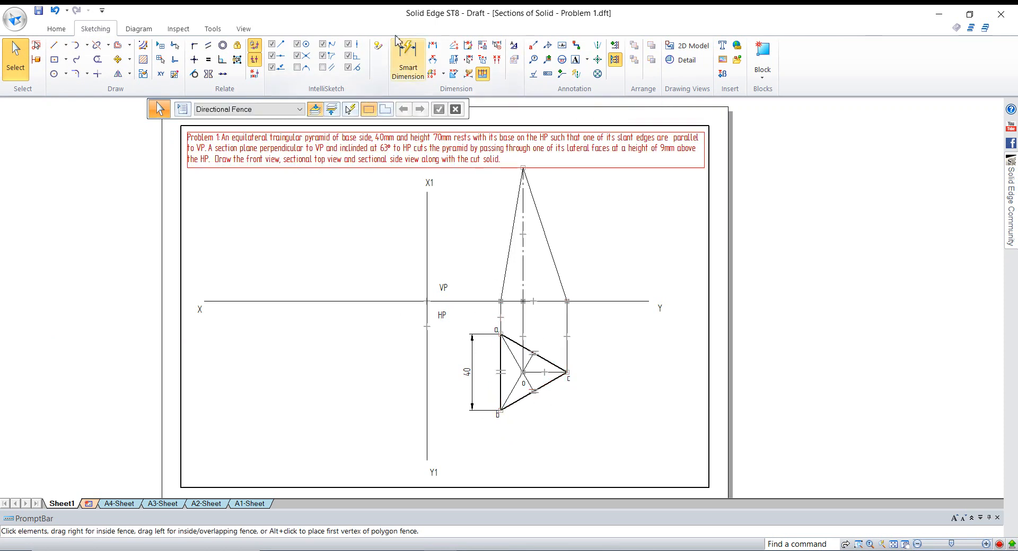
pyautogui.click(255, 59)
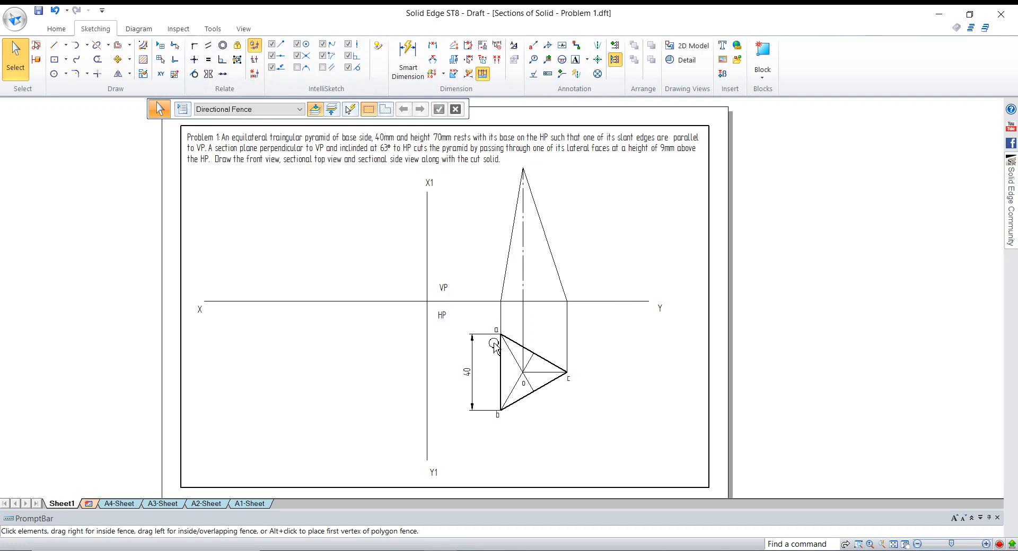
# Move the label o closer to the centroid of the top view triangle.
pyautogui.scroll(2, 493, 257)
pyautogui.scroll(-1, 493, 177)
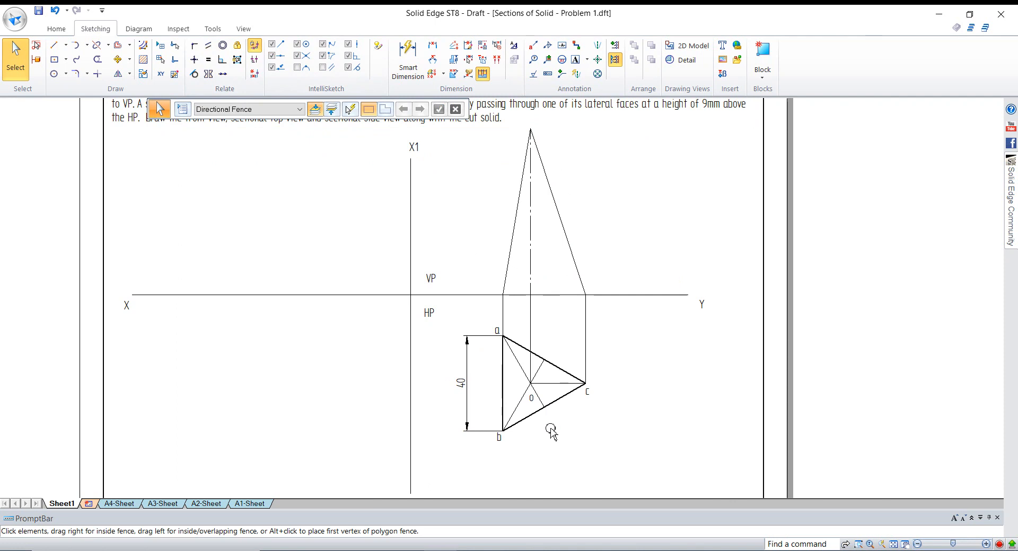
pyautogui.doubleClick(531, 396)
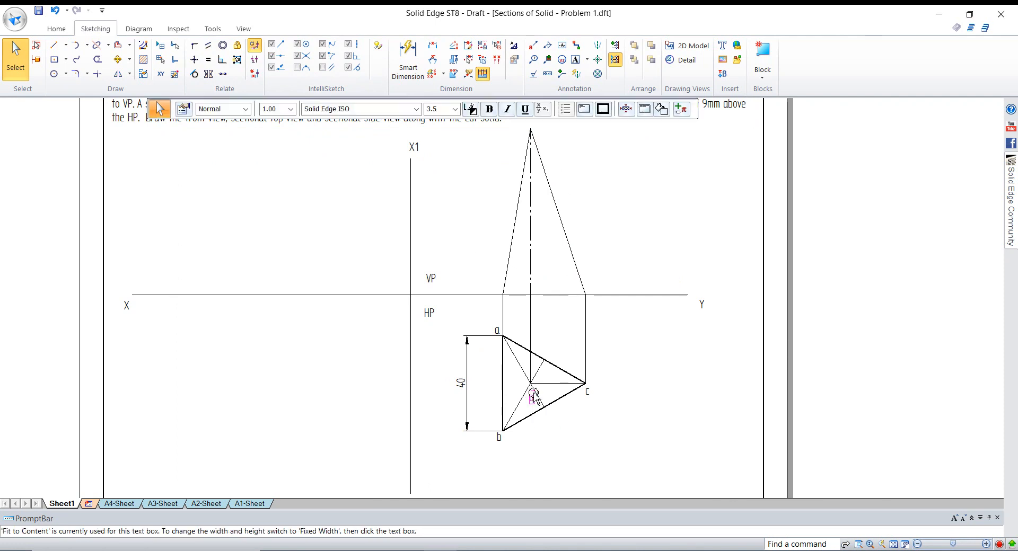
pyautogui.click(586, 441)
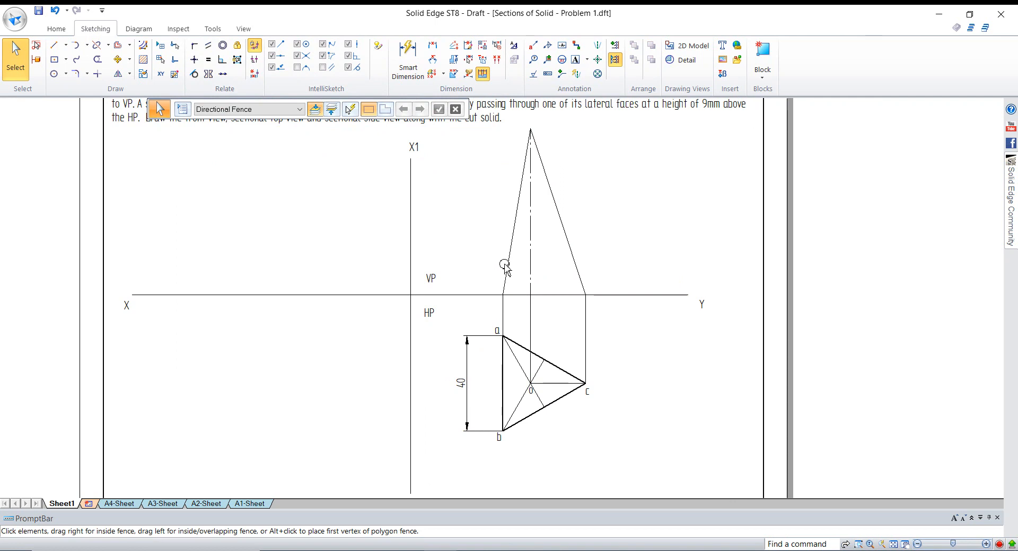
# Set the line width of the front view's two slant edges and base line to 0.5 mm.
pyautogui.click(517, 201)
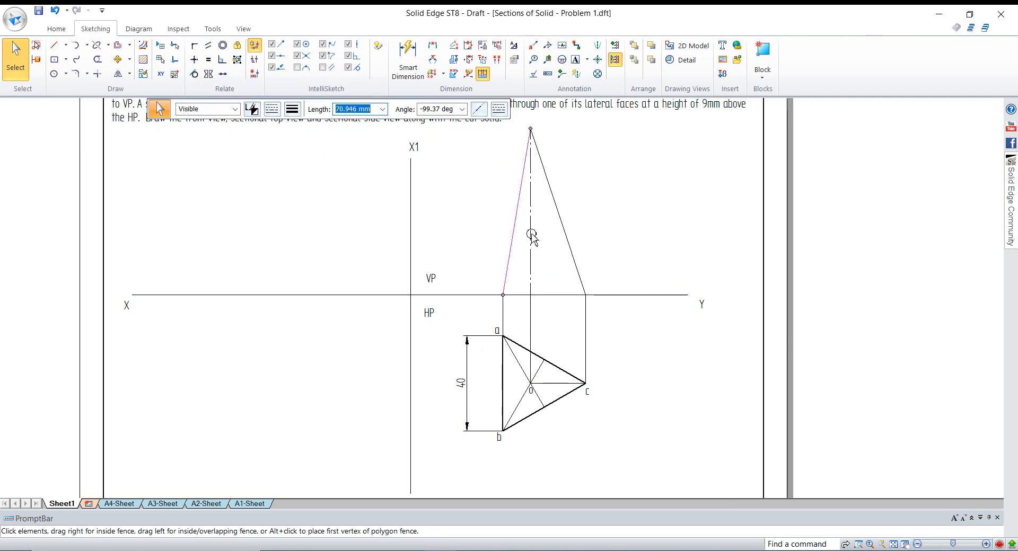
pyautogui.keyDown('ctrl'); pyautogui.click(560, 215); pyautogui.keyUp('ctrl')
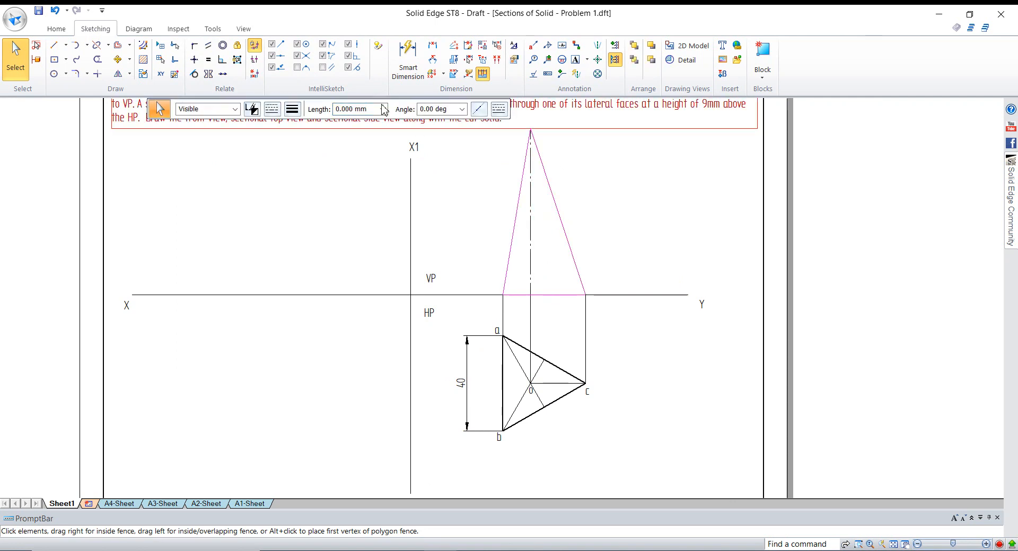
pyautogui.click(292, 110)
pyautogui.write('0.5')
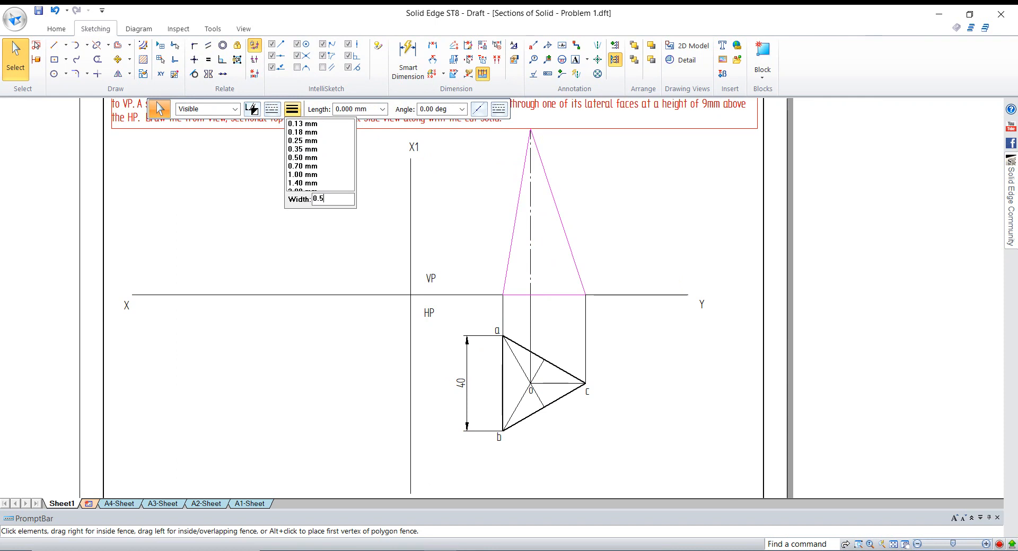
pyautogui.press('Return')
pyautogui.click(342, 199)
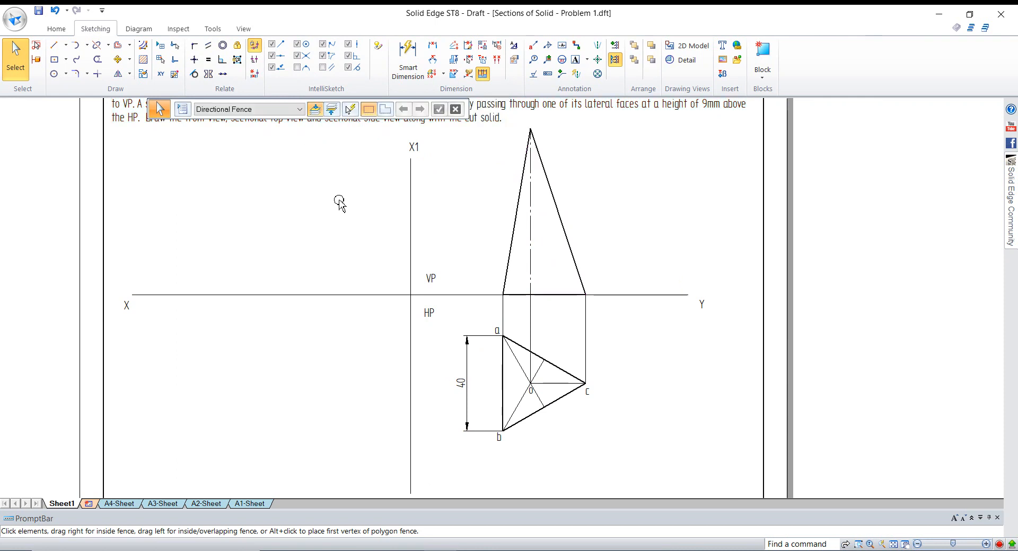
# Label the front view's left base corner a' and b', and its right base corner c'.
pyautogui.click(575, 59)
pyautogui.click(494, 288)
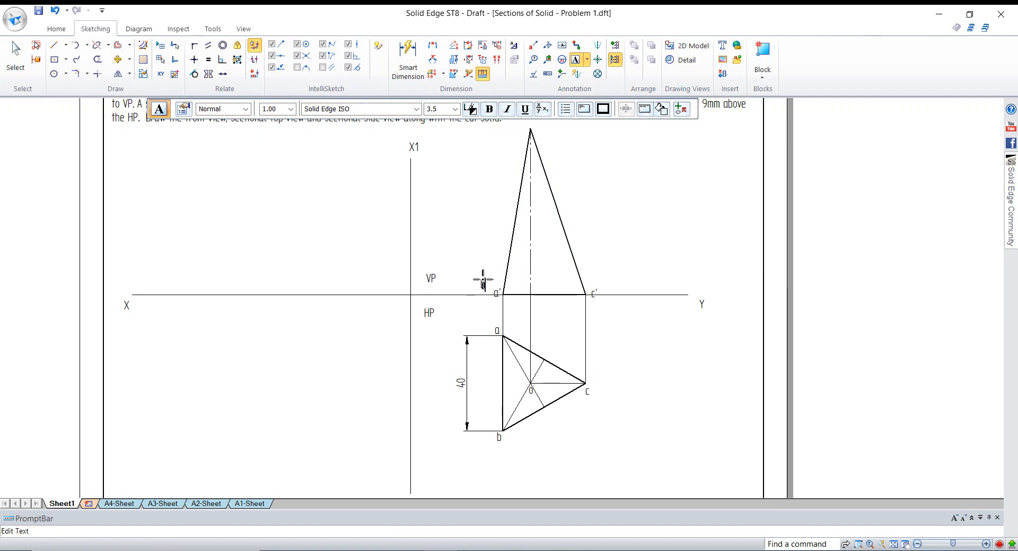
pyautogui.press('Escape')
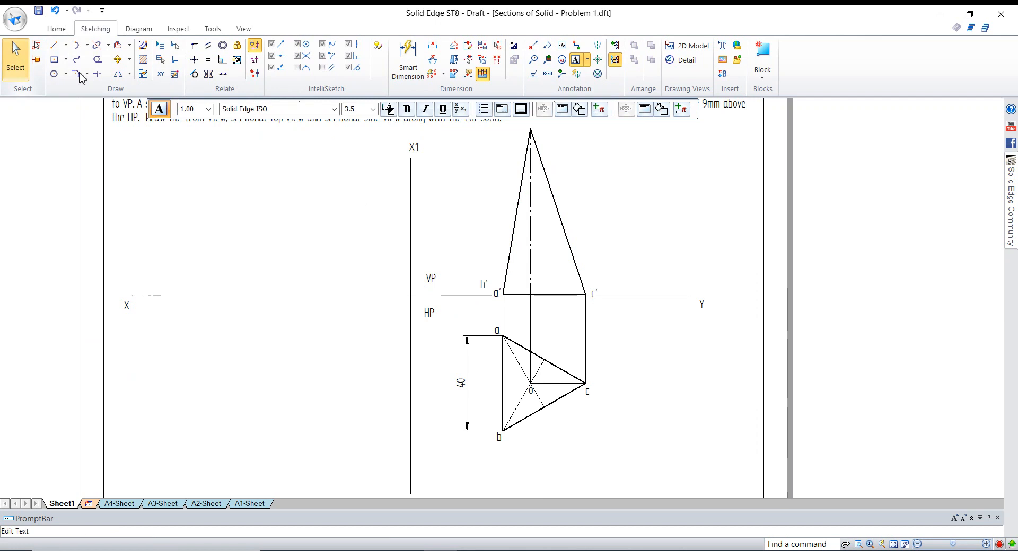
# Delete the a' label on XY and place a bracketed label (a') above b'.
pyautogui.doubleClick(496, 303)
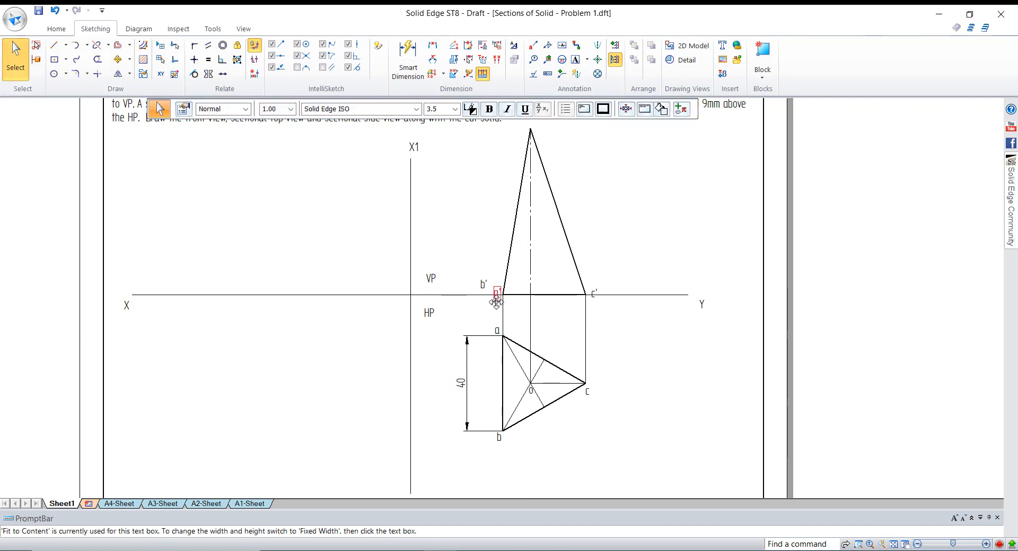
pyautogui.press('Escape')
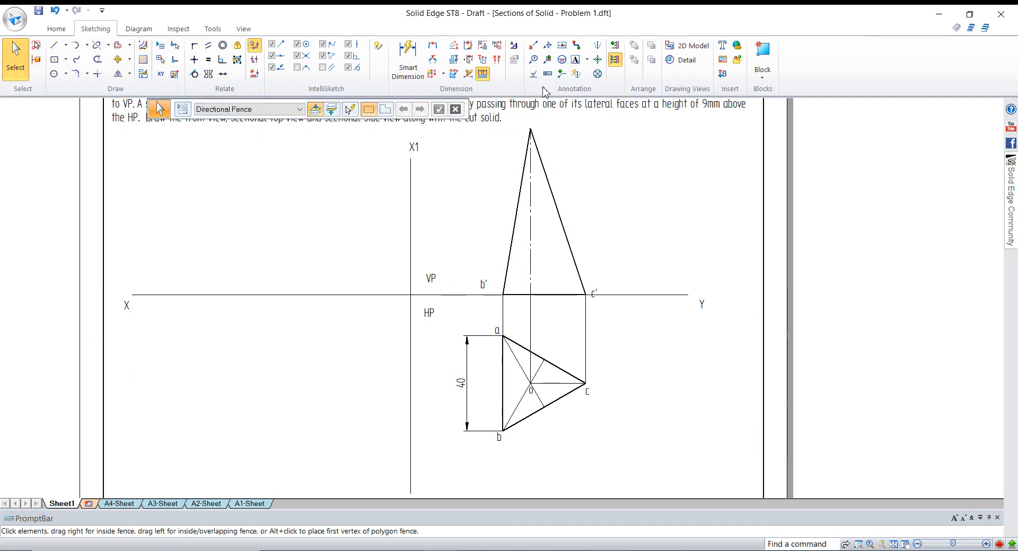
pyautogui.click(575, 59)
pyautogui.click(491, 261)
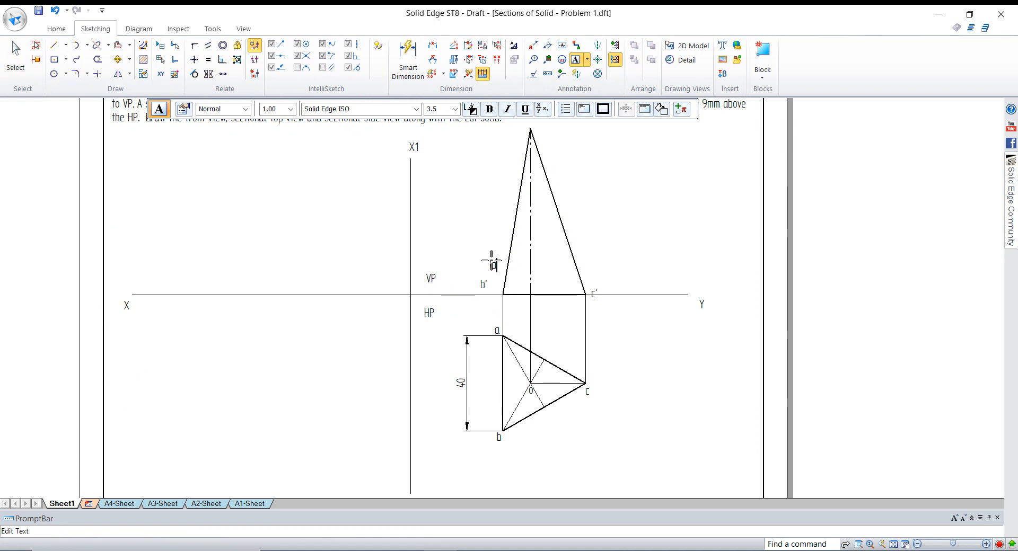
pyautogui.click(16, 56)
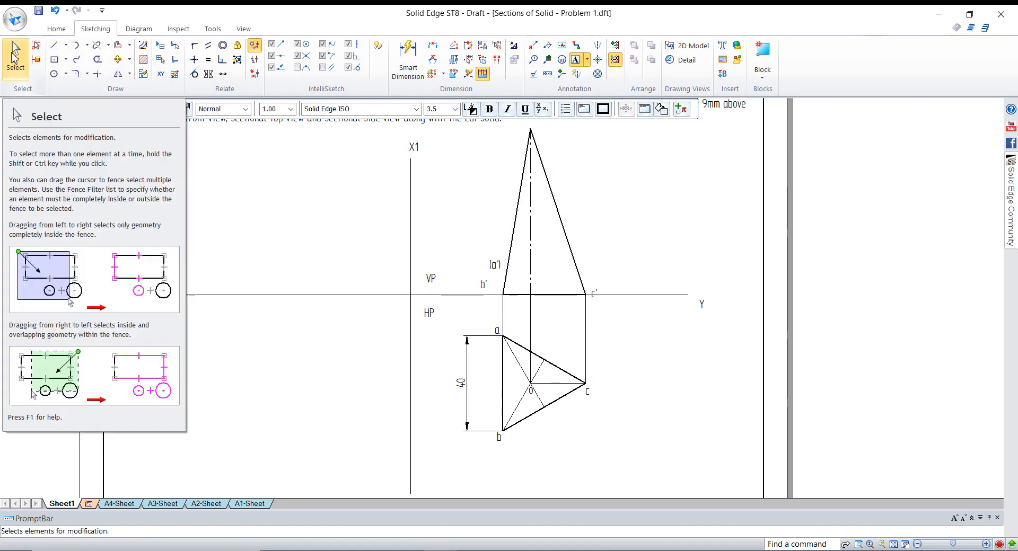
# Arrange the labels (a') and b' side by side at the front view's left base corner, just above XY.
pyautogui.doubleClick(483, 284)
pyautogui.moveTo(503, 294); pyautogui.dragTo(480, 298)
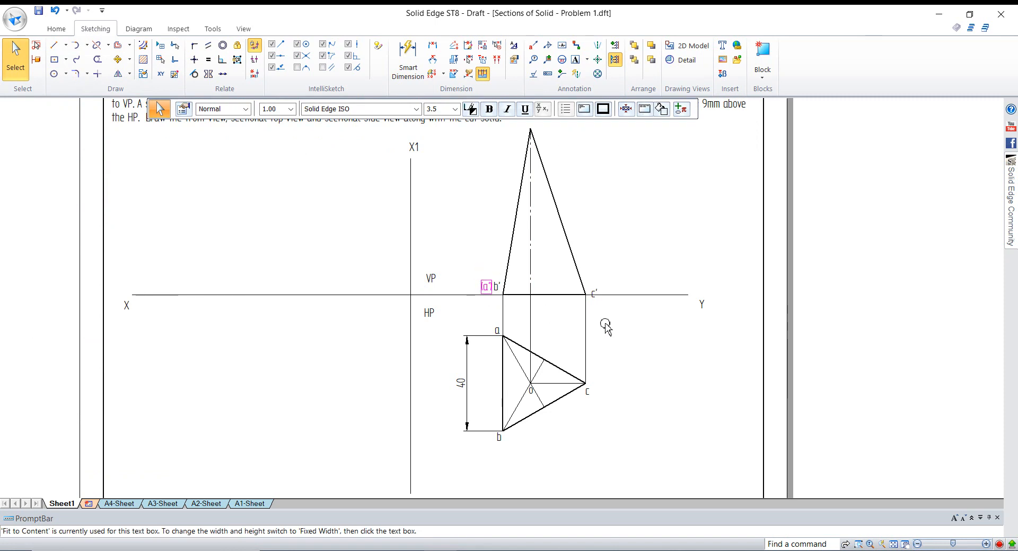
pyautogui.click(666, 347)
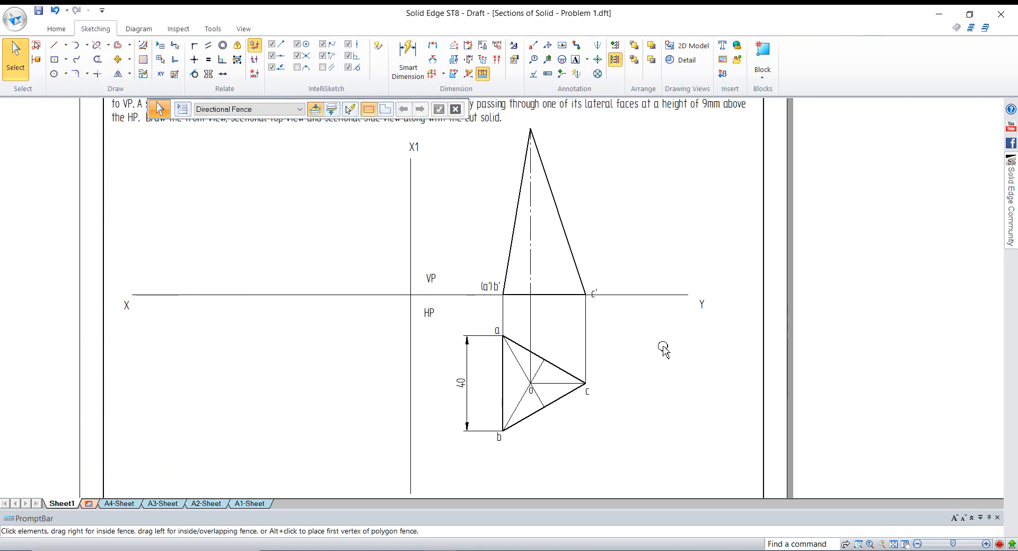
# Add the label o' and move it to the front view's apex.
pyautogui.click(576, 59)
pyautogui.click(444, 204)
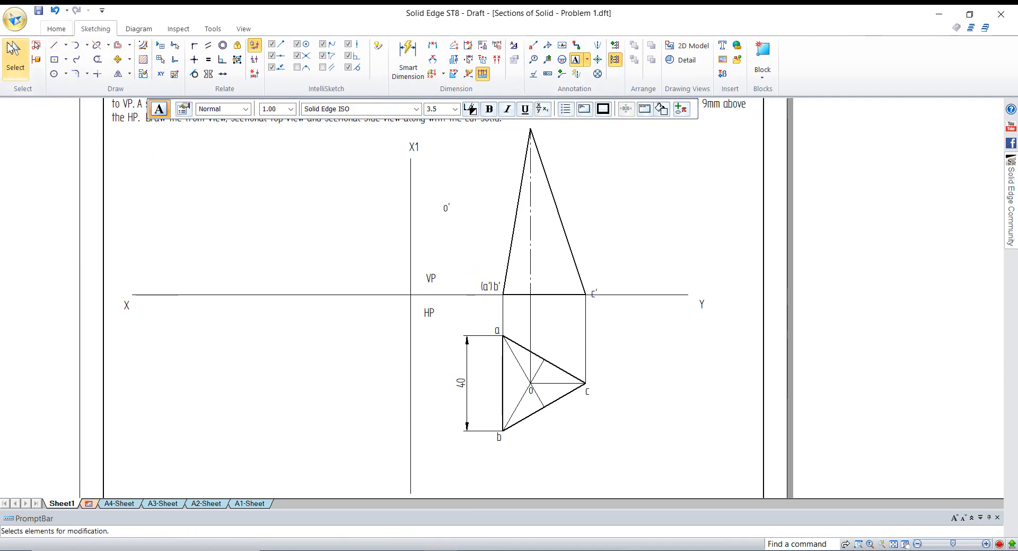
pyautogui.click(16, 58)
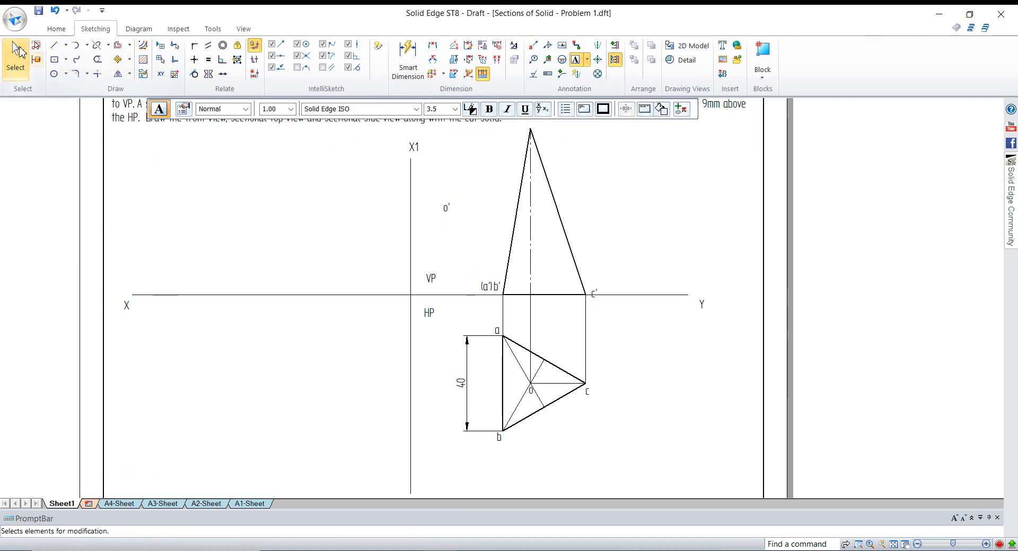
pyautogui.keyDown('ctrl'); pyautogui.moveTo(448, 217); pyautogui.dragTo(539, 133); pyautogui.keyUp('ctrl')
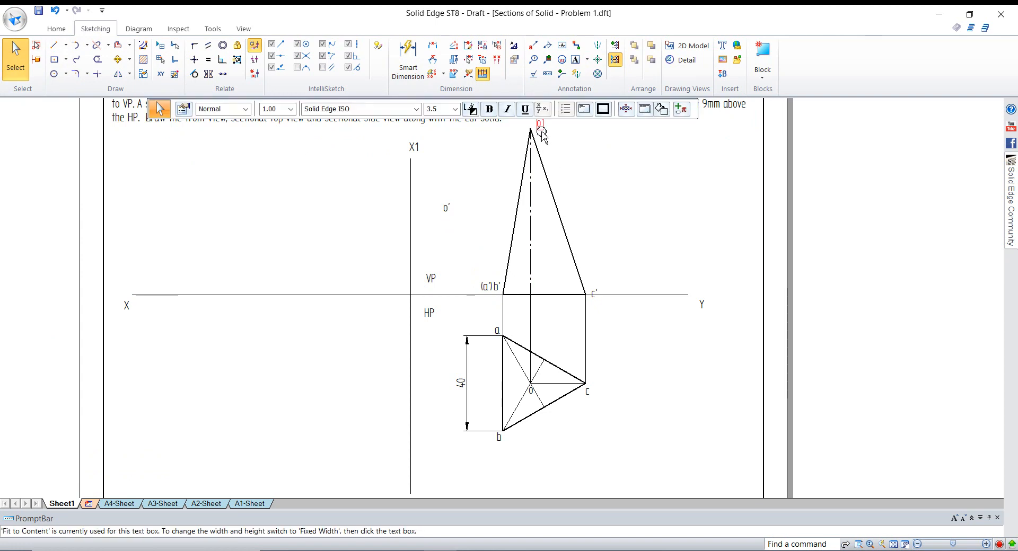
pyautogui.click(648, 190)
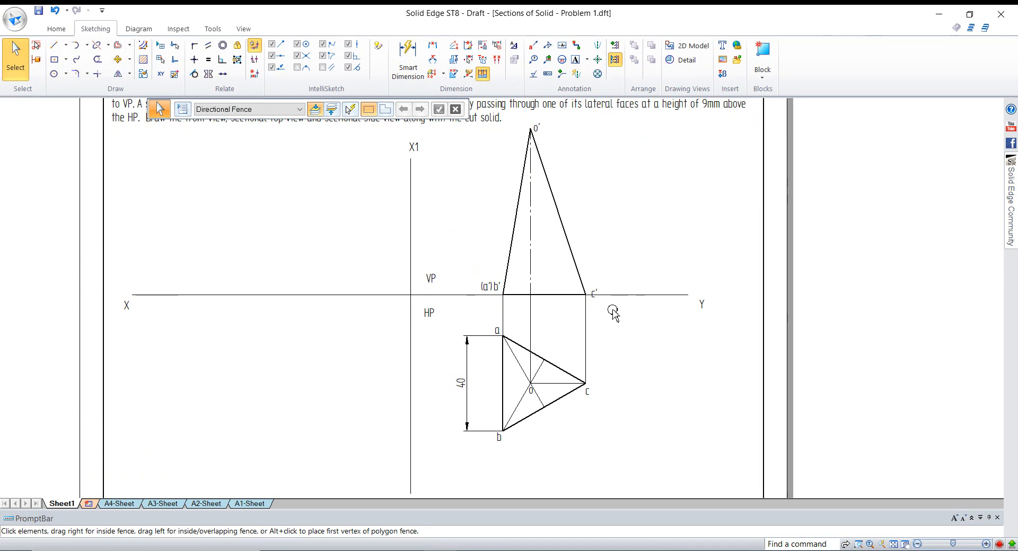
# Move the label c' above XY beside the front view's right base corner.
pyautogui.hotkey('alt', 'Tab')
pyautogui.doubleClick(594, 295)
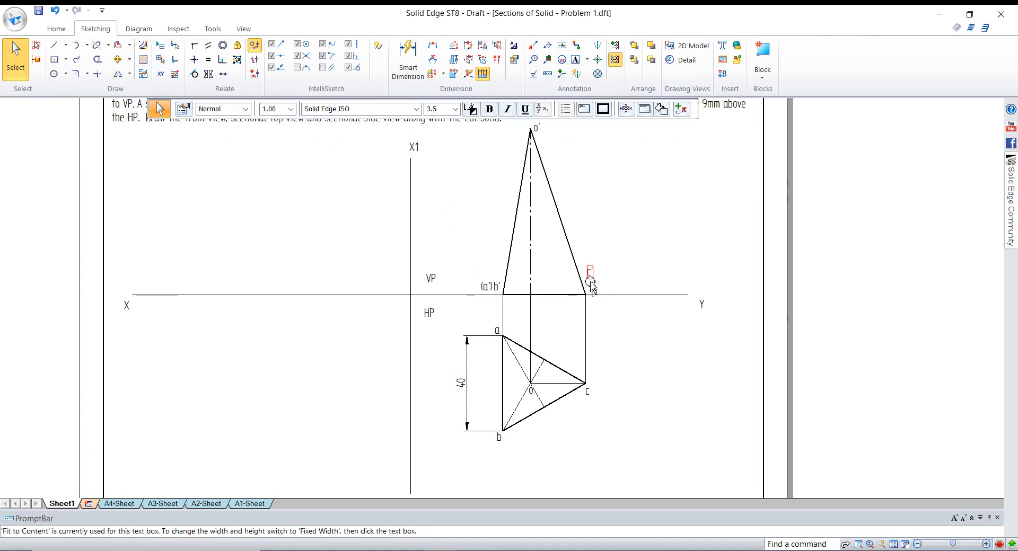
pyautogui.click(630, 351)
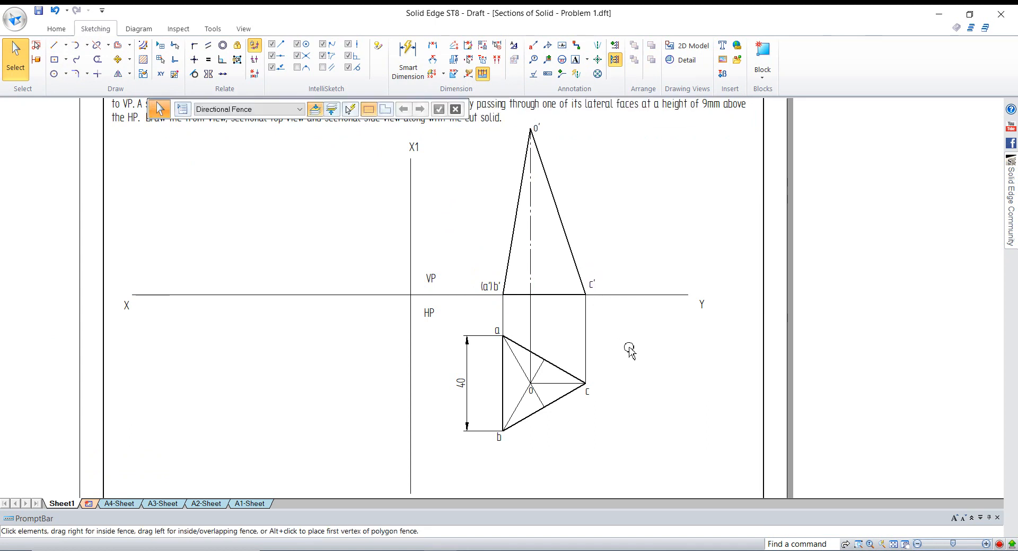
# Draw a horizontal line across the front view slightly above XY, extending past both slant edges.
pyautogui.scroll(-3, 628, 371)
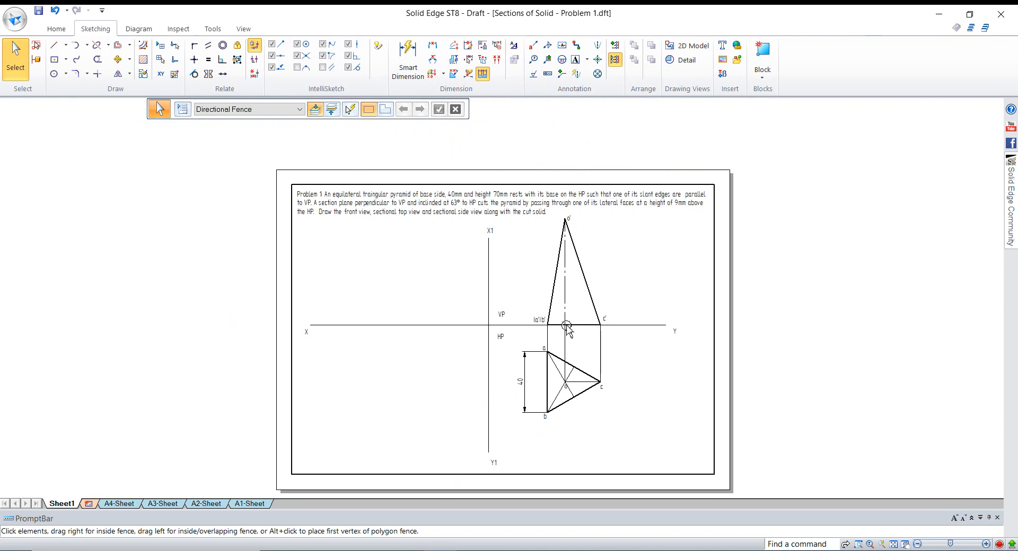
pyautogui.scroll(4, 565, 323)
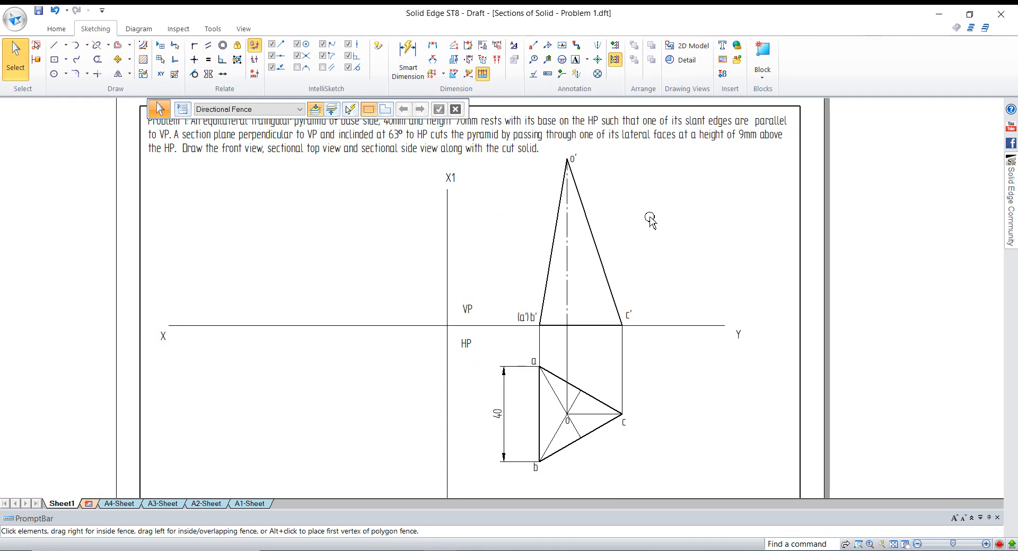
pyautogui.click(56, 48)
pyautogui.click(297, 112)
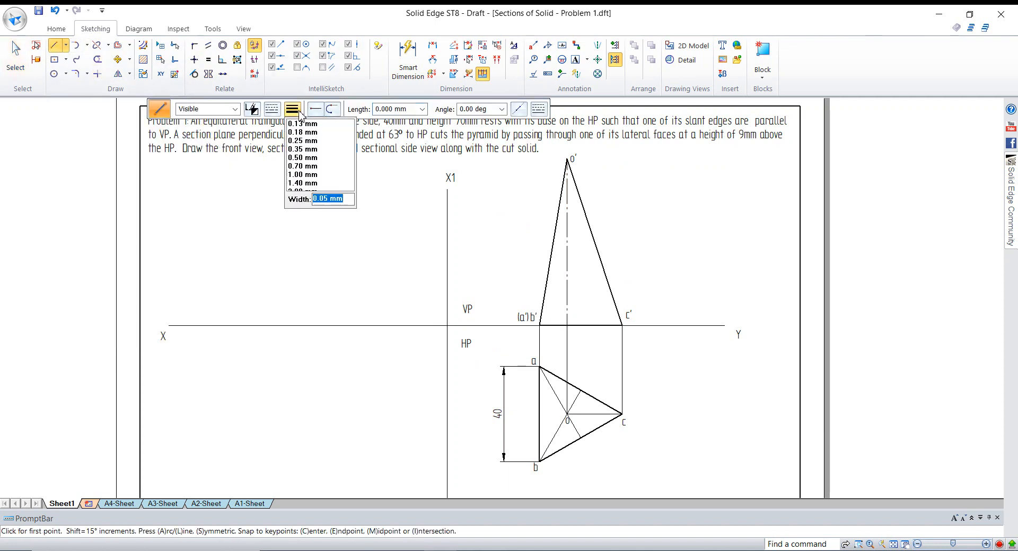
pyautogui.click(492, 300)
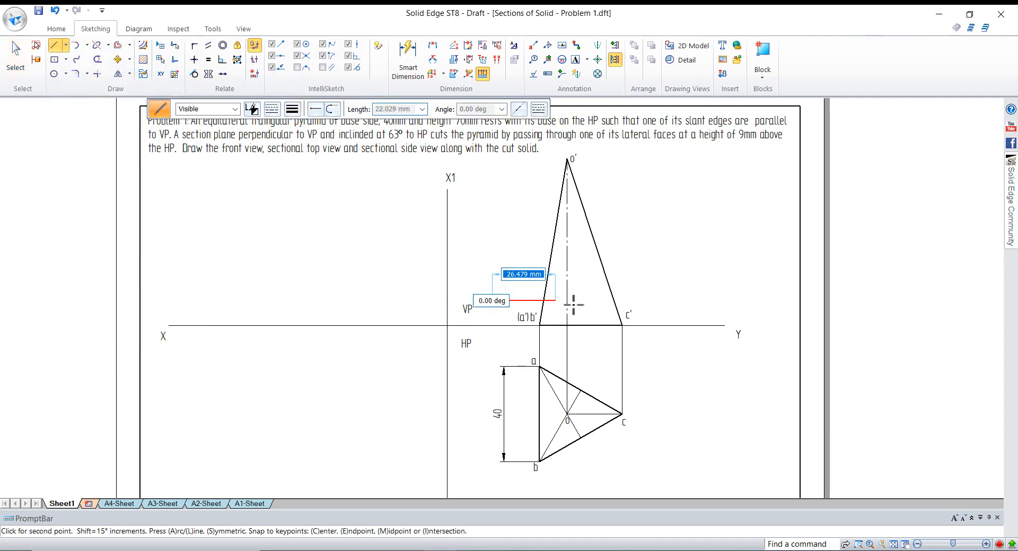
pyautogui.click(699, 301)
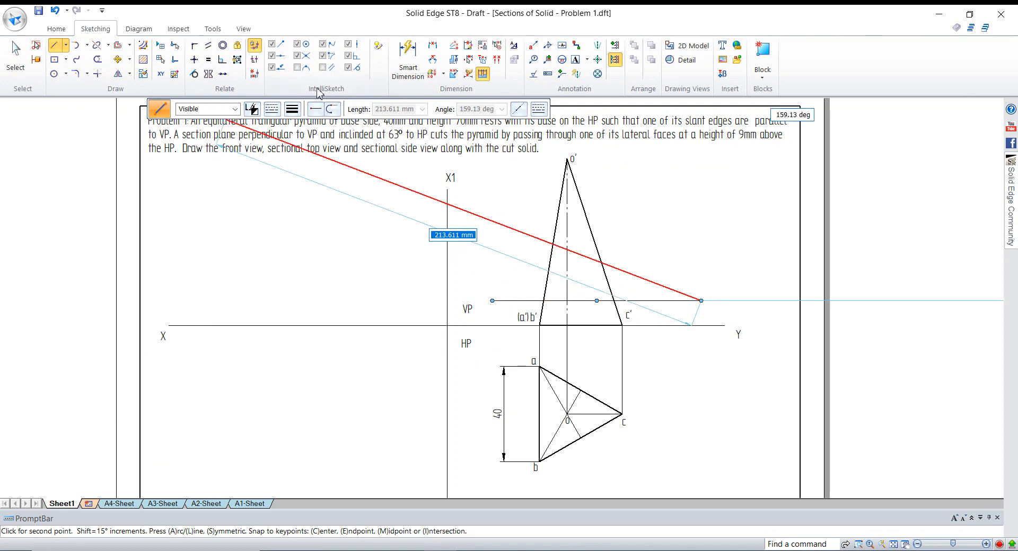
# Dimension the horizontal line's height above XY beside the front view and set it to 9 mm.
pyautogui.click(504, 302)
pyautogui.click(501, 326)
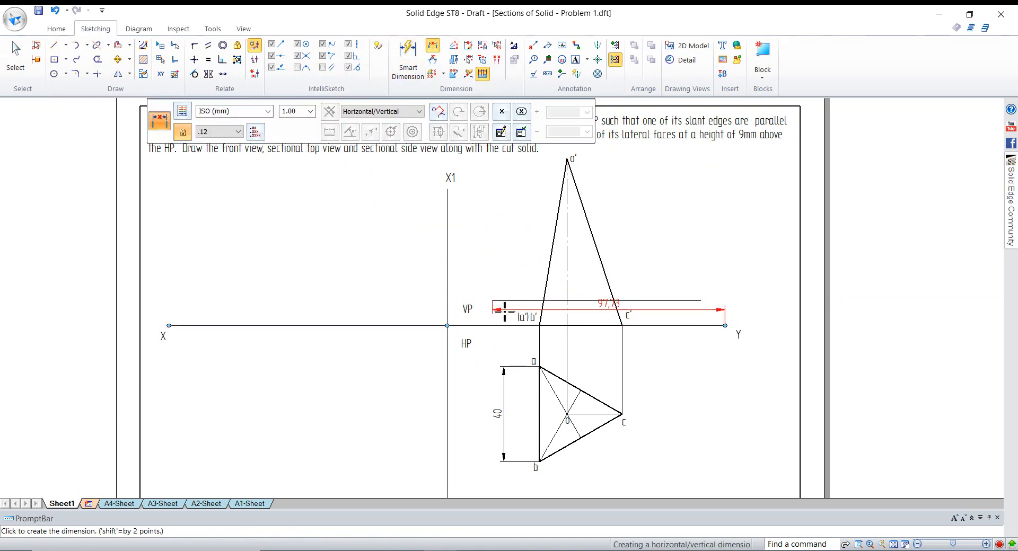
pyautogui.click(495, 317)
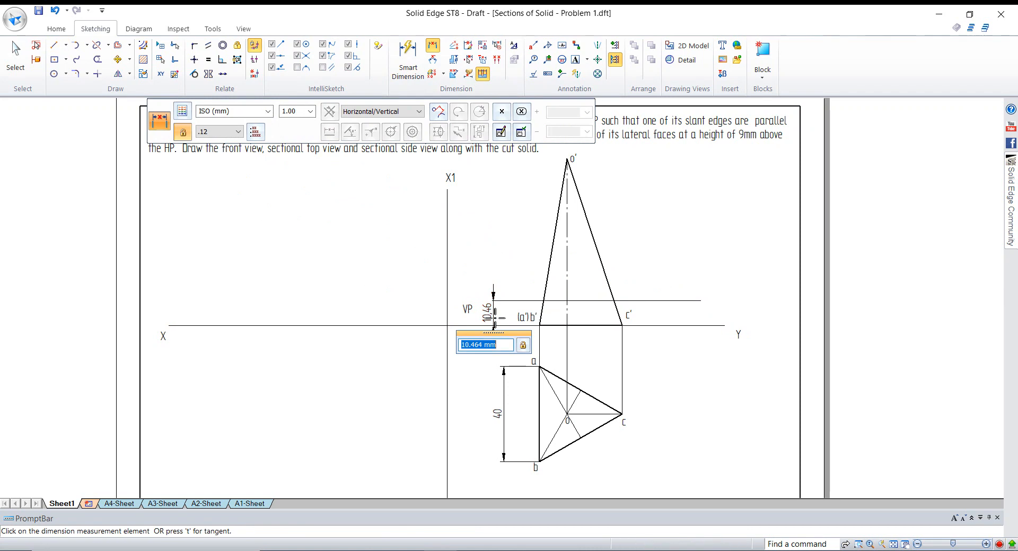
pyautogui.write('9')
pyautogui.press('Return')
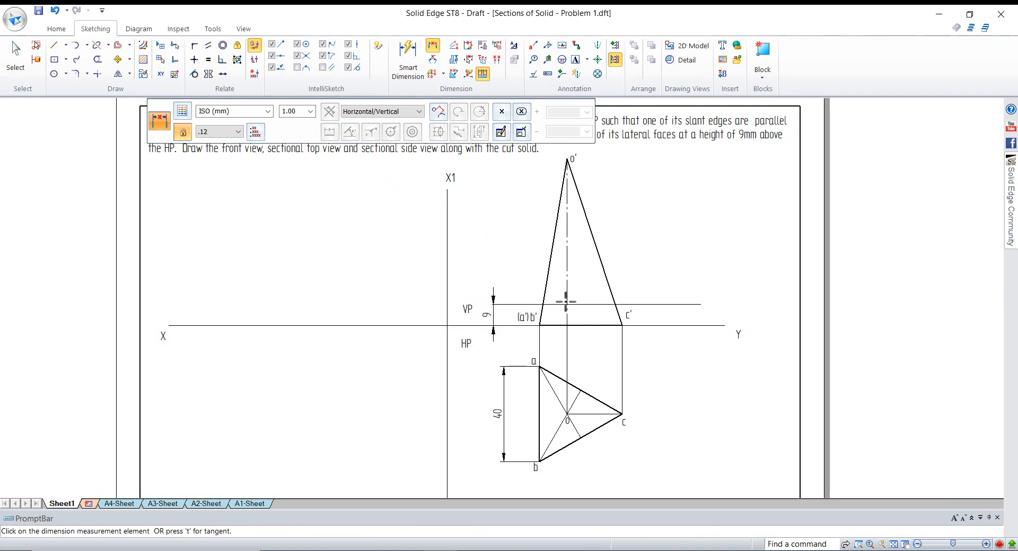
pyautogui.click(16, 53)
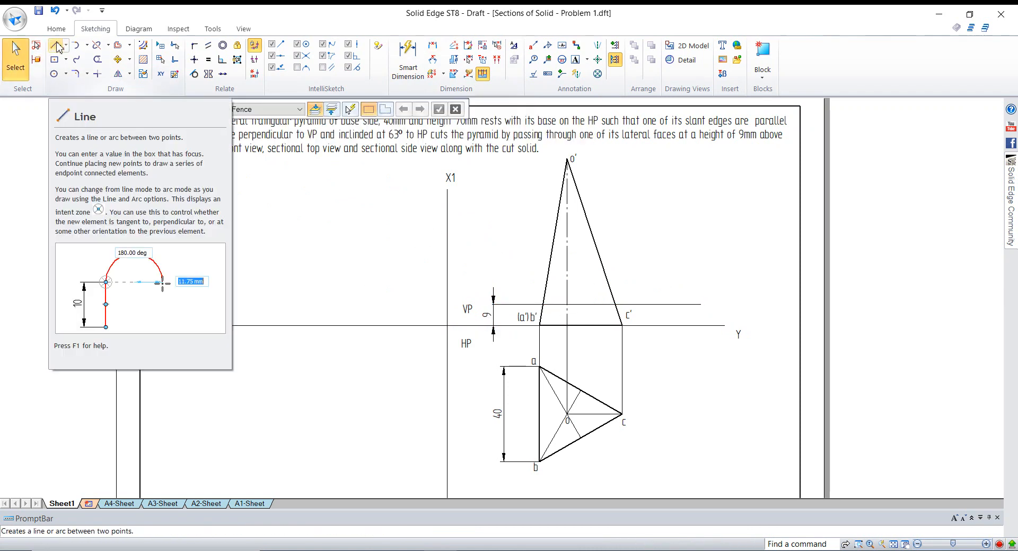
# Draw a line about 46 mm long at 63° from where the 9 mm line meets the front view's left slant edge.
pyautogui.click(57, 47)
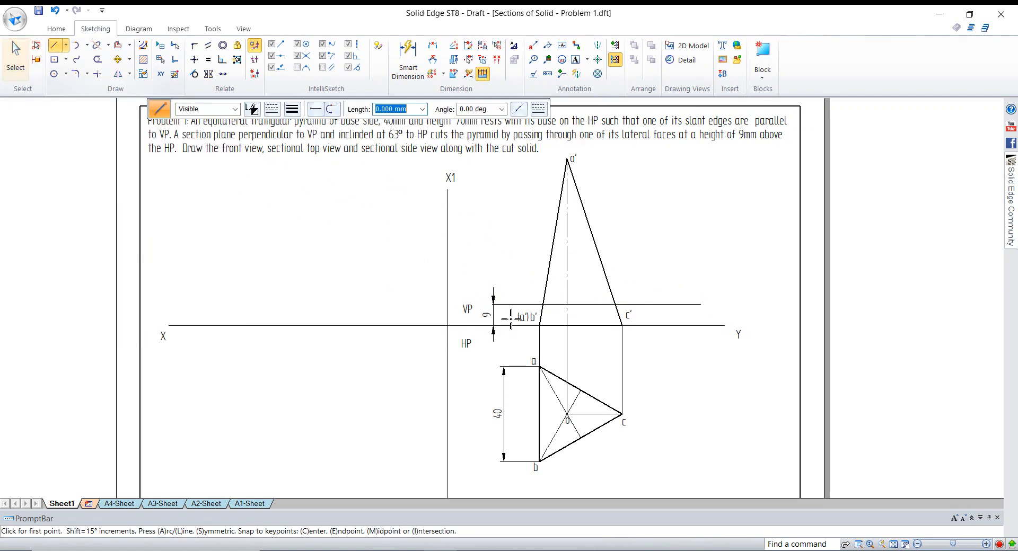
pyautogui.click(542, 305)
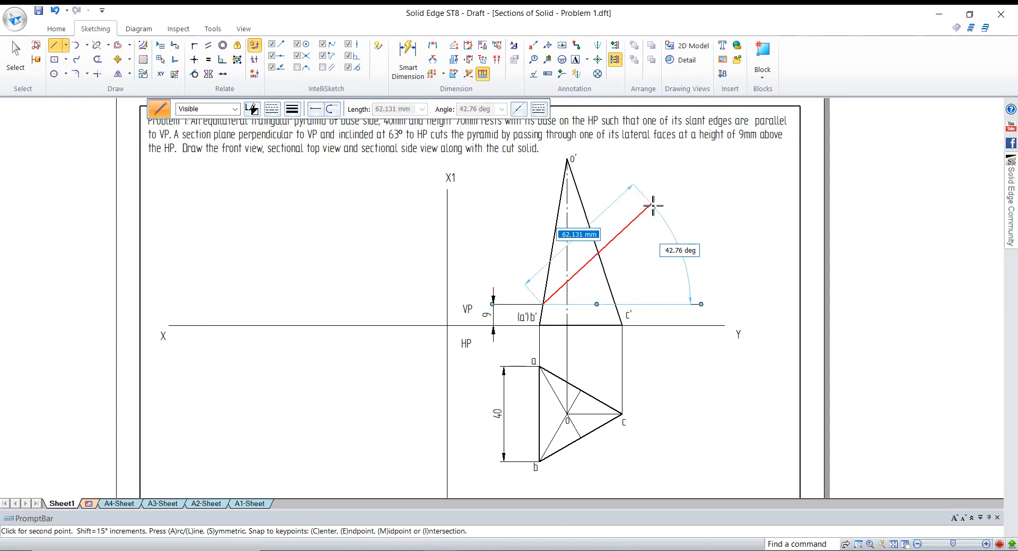
pyautogui.press('Tab')
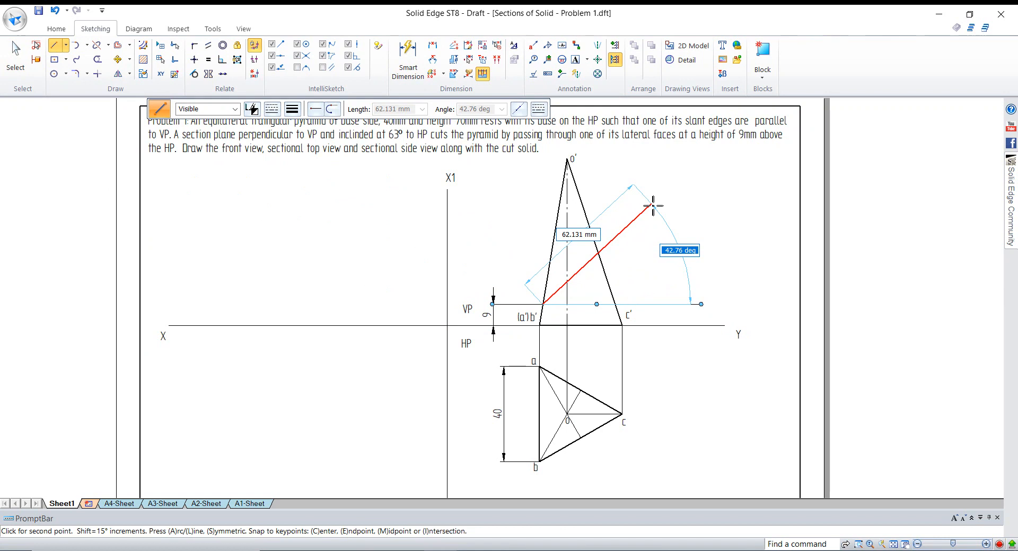
pyautogui.write('63')
pyautogui.press('Tab')
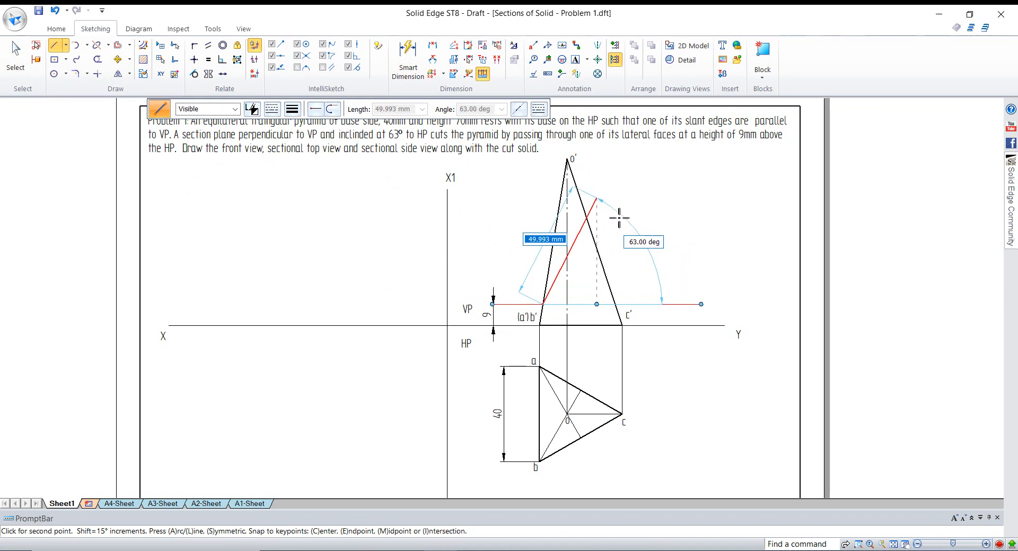
pyautogui.click(593, 207)
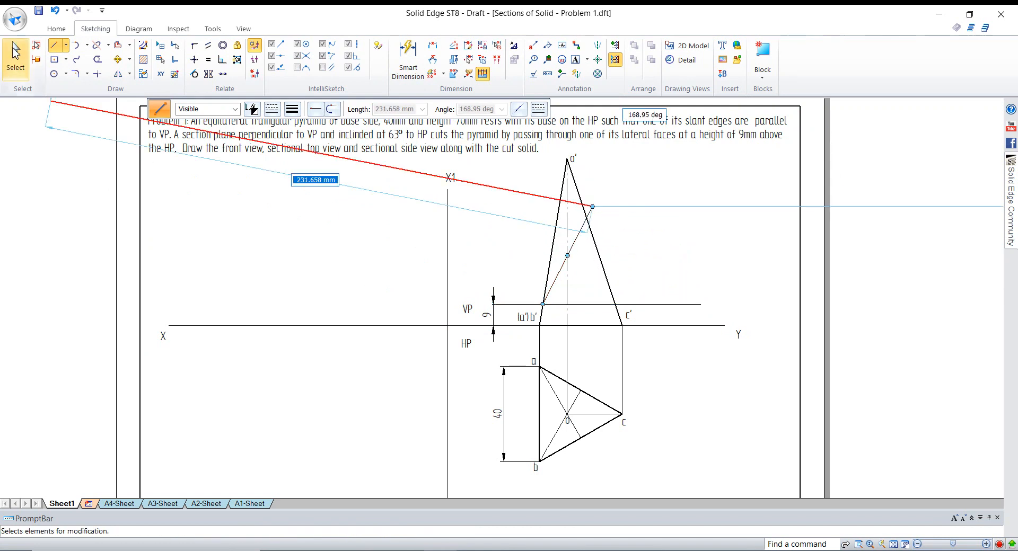
pyautogui.click(15, 56)
# Set the inclined section line's width to 0.15 mm.
pyautogui.click(578, 235)
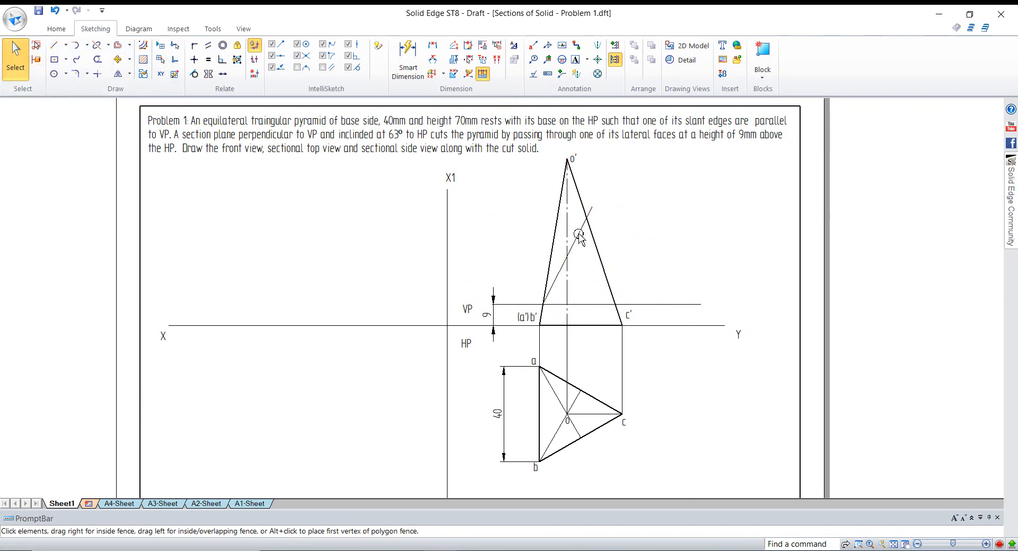
pyautogui.click(292, 109)
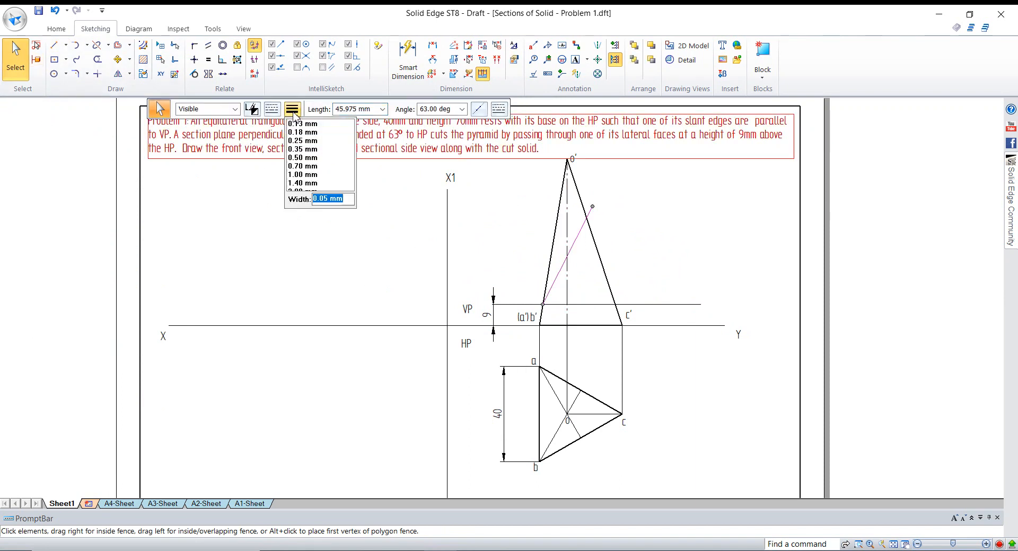
pyautogui.write('0.15')
pyautogui.press('Return')
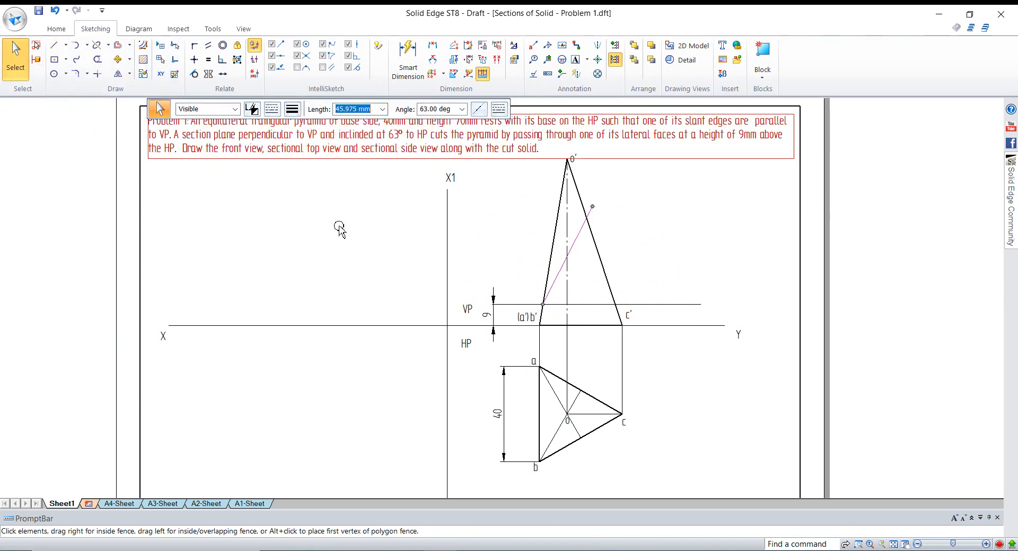
pyautogui.click(341, 228)
# Draw a short 0.5 mm wide segment over the section line's upper end, outside the right slant edge.
pyautogui.click(54, 46)
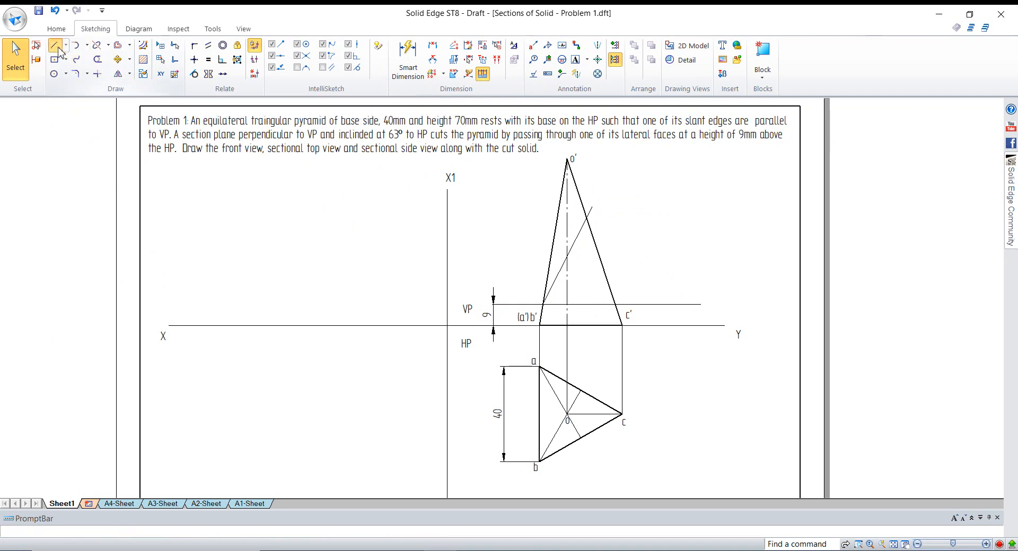
pyautogui.click(292, 110)
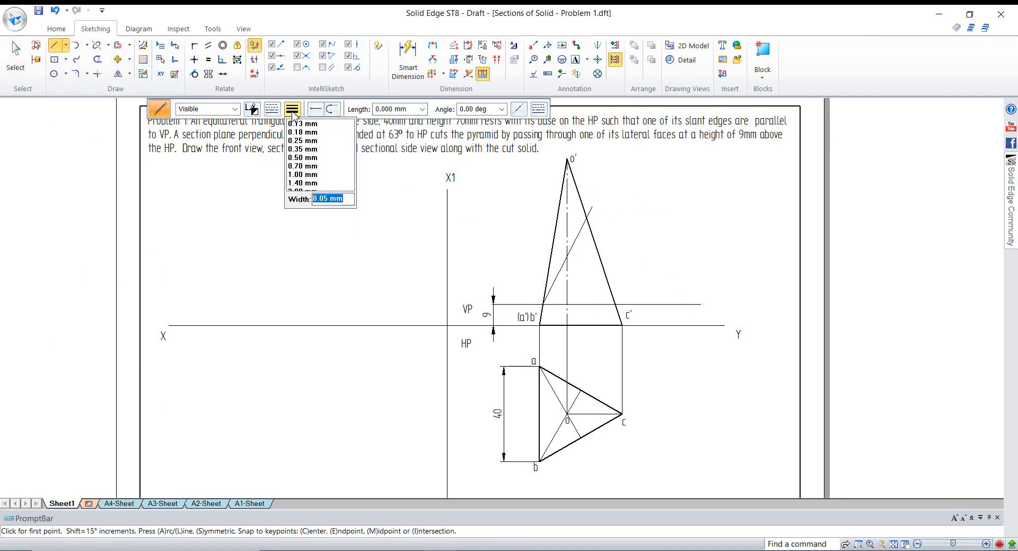
pyautogui.write('.5')
pyautogui.press('Return')
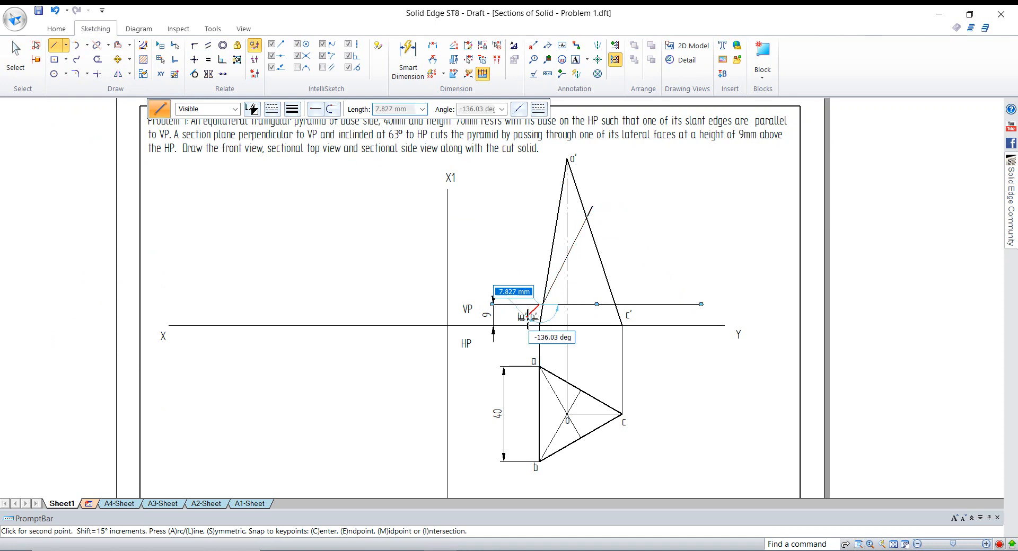
pyautogui.scroll(4, 533, 317)
pyautogui.scroll(4, 539, 313)
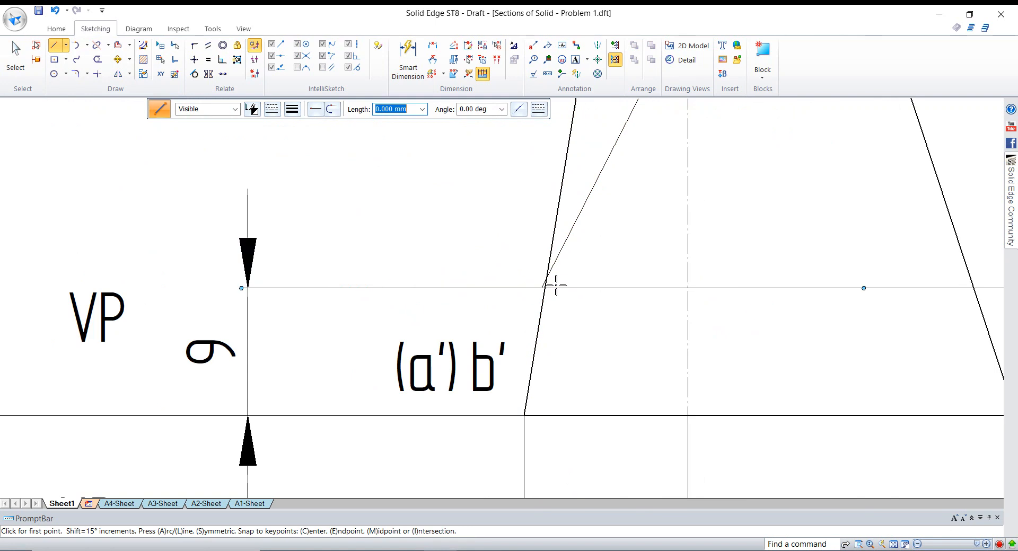
pyautogui.scroll(-9, 545, 278)
pyautogui.click(31, 68)
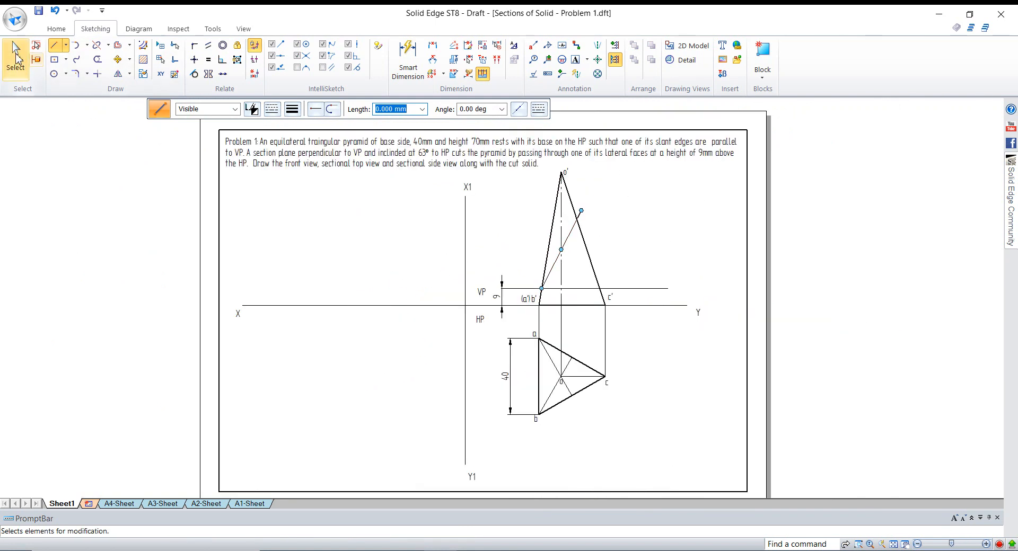
# Delete the inclined section line and the short thick segment at its upper end.
pyautogui.scroll(5, 574, 230)
pyautogui.scroll(2, 525, 354)
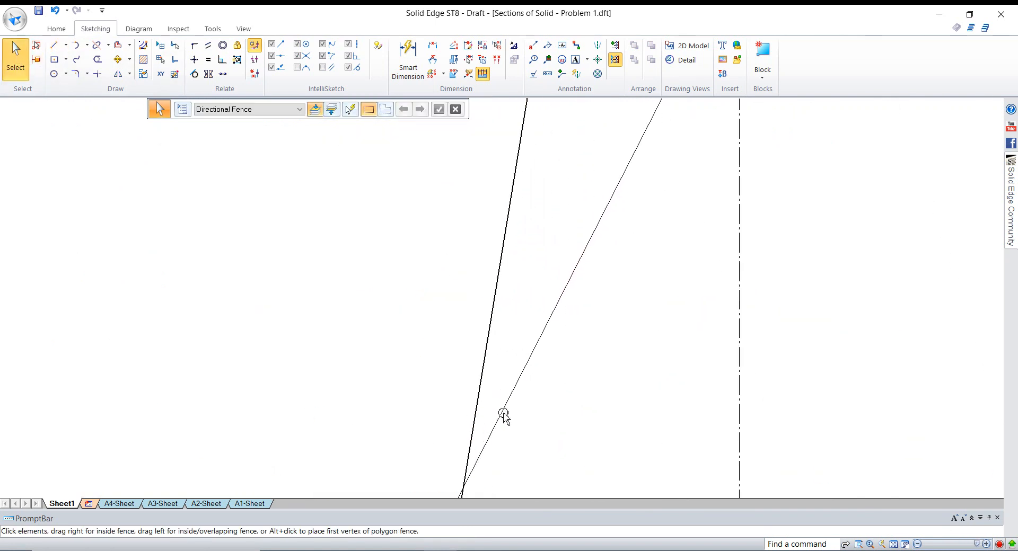
pyautogui.scroll(-5, 525, 354)
pyautogui.click(523, 352)
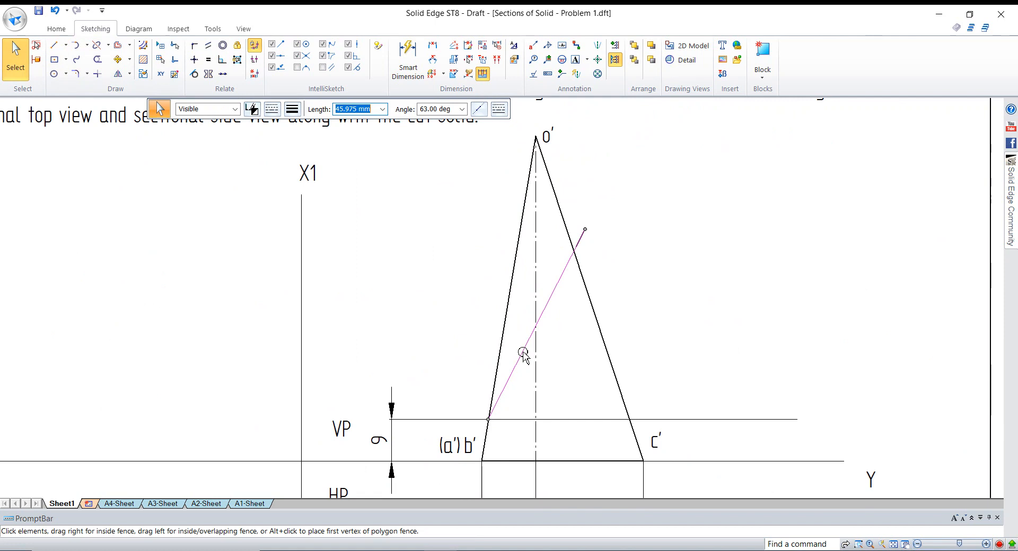
pyautogui.press('Delete')
pyautogui.click(580, 238)
pyautogui.press('Delete')
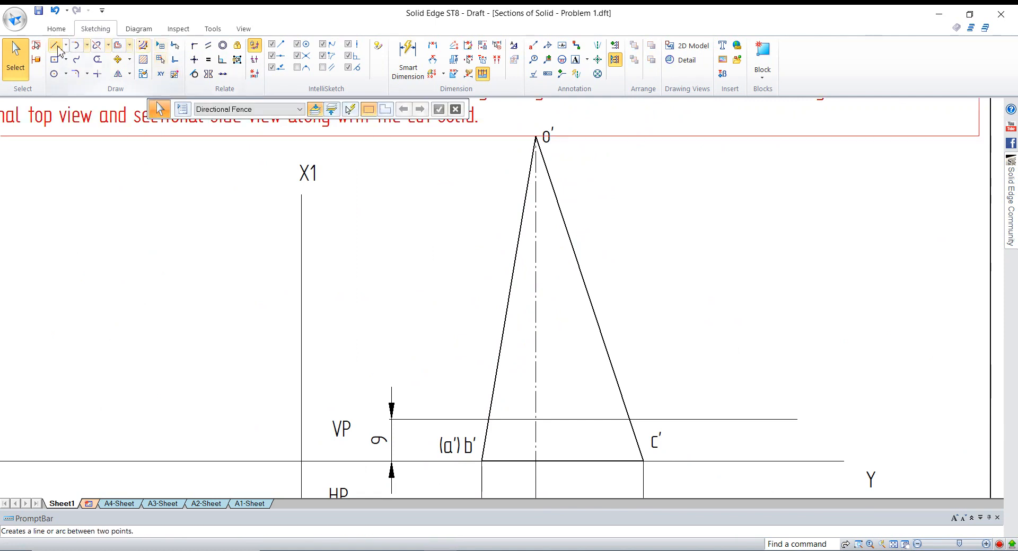
# Set the width for new lines to 0.15 mm.
pyautogui.click(54, 45)
pyautogui.click(292, 111)
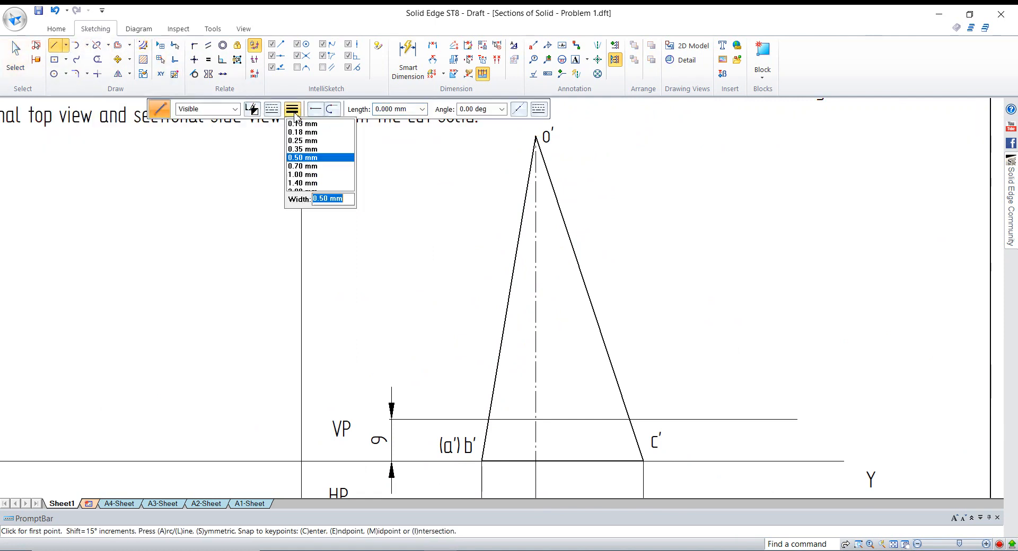
pyautogui.click(294, 113)
pyautogui.click(294, 113)
pyautogui.click(294, 113)
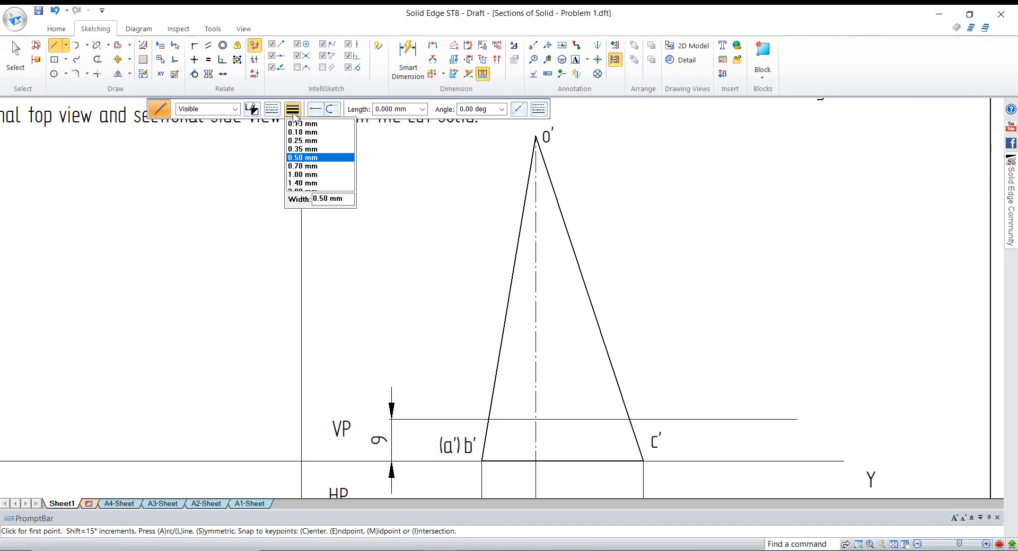
pyautogui.press('Return')
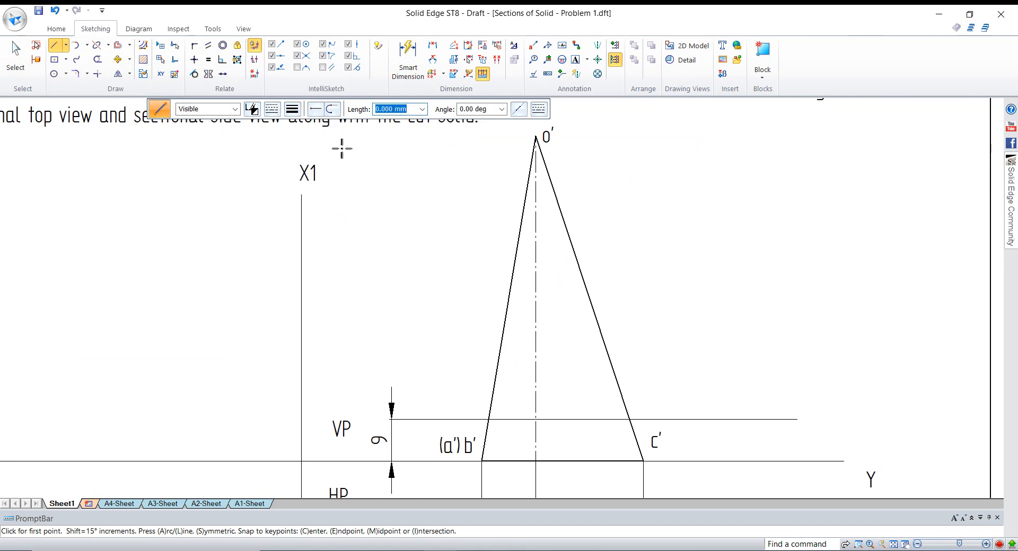
pyautogui.click(297, 111)
pyautogui.press('Return')
# Draw a section line about 45 mm long at 63° from the intersection of the 9 mm line and the left slant edge.
pyautogui.scroll(3, 510, 442)
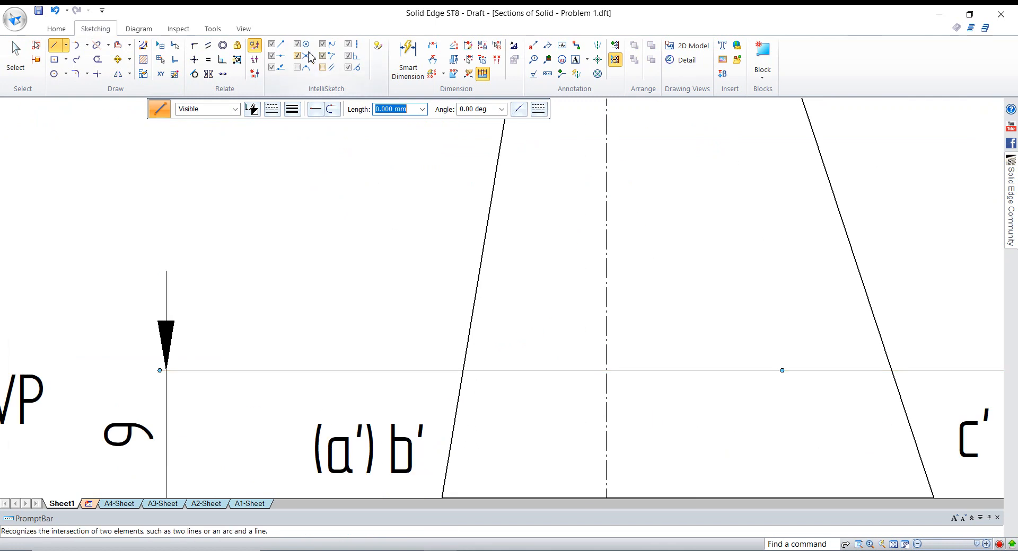
pyautogui.click(465, 371)
pyautogui.scroll(-3, 465, 373)
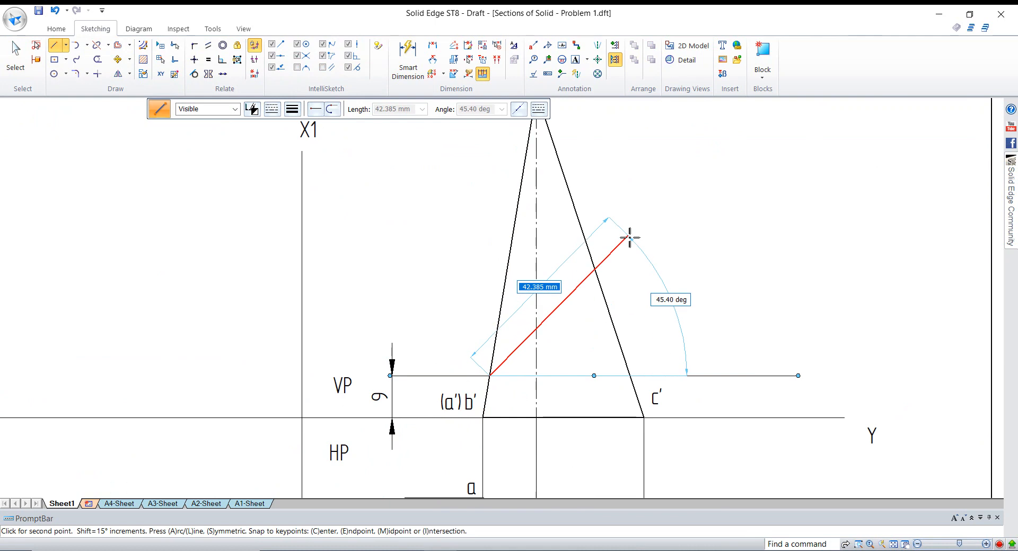
pyautogui.press('Tab')
pyautogui.write('63')
pyautogui.press('Tab')
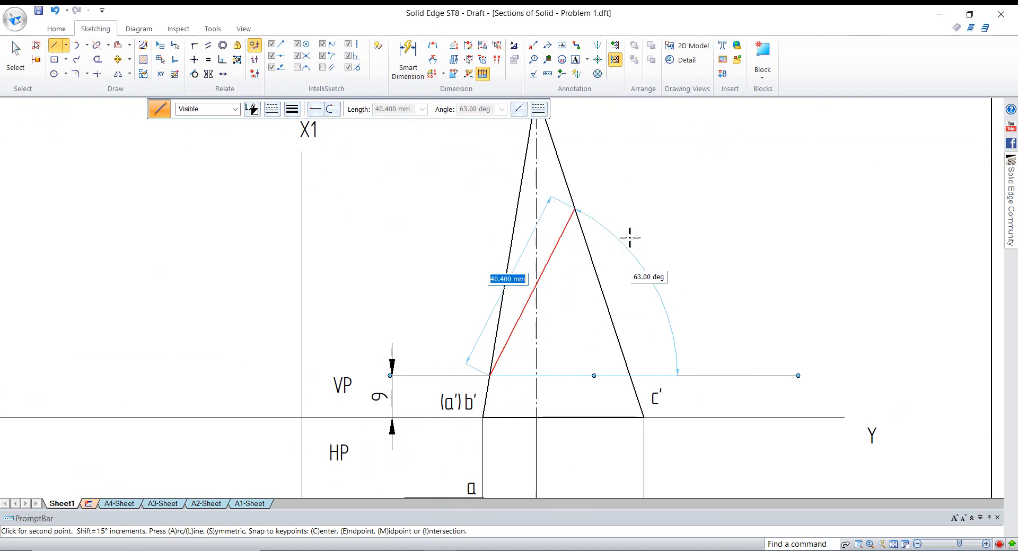
pyautogui.click(616, 207)
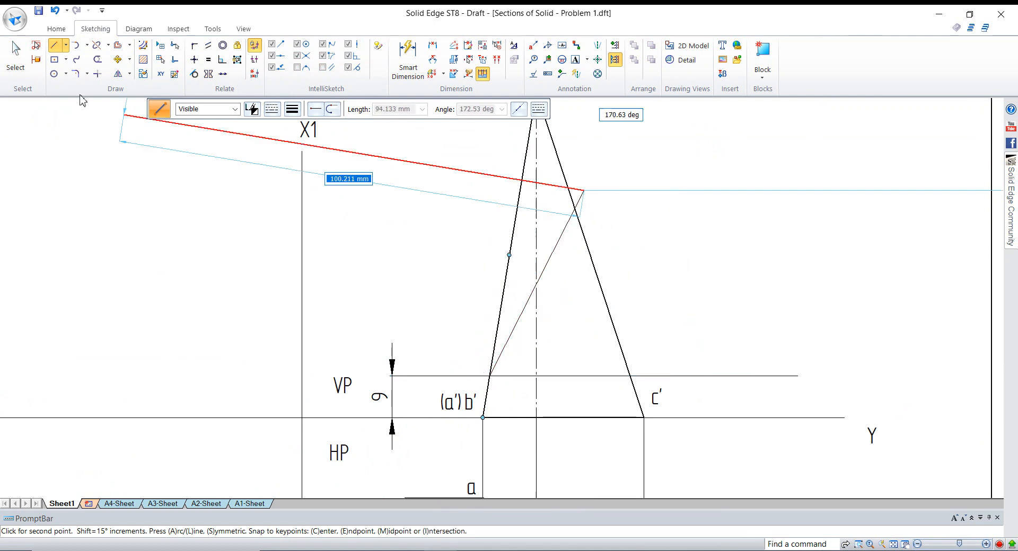
pyautogui.press('Escape')
# Change the inclined section line's type from continuous to dash-dot.
pyautogui.click(548, 260)
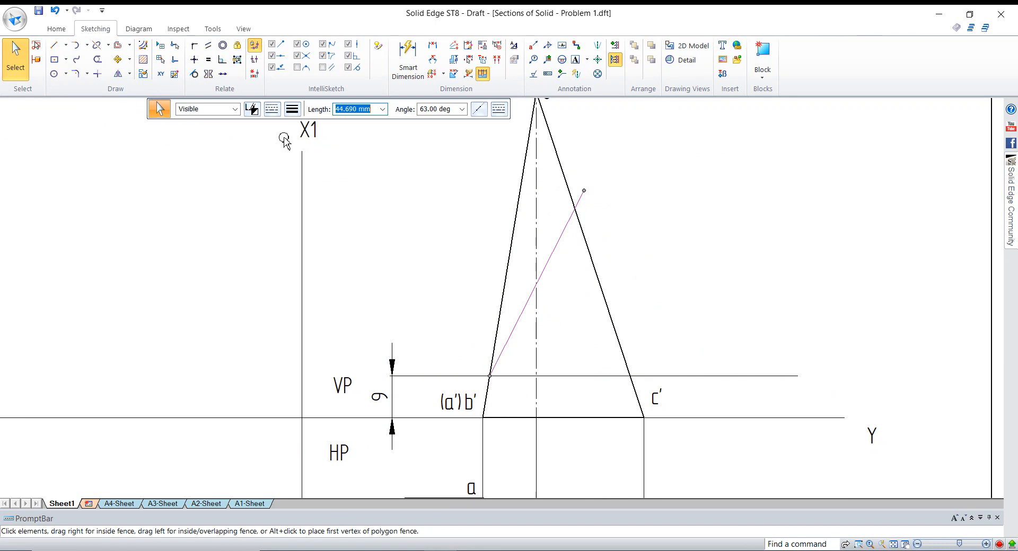
pyautogui.click(291, 109)
pyautogui.click(271, 111)
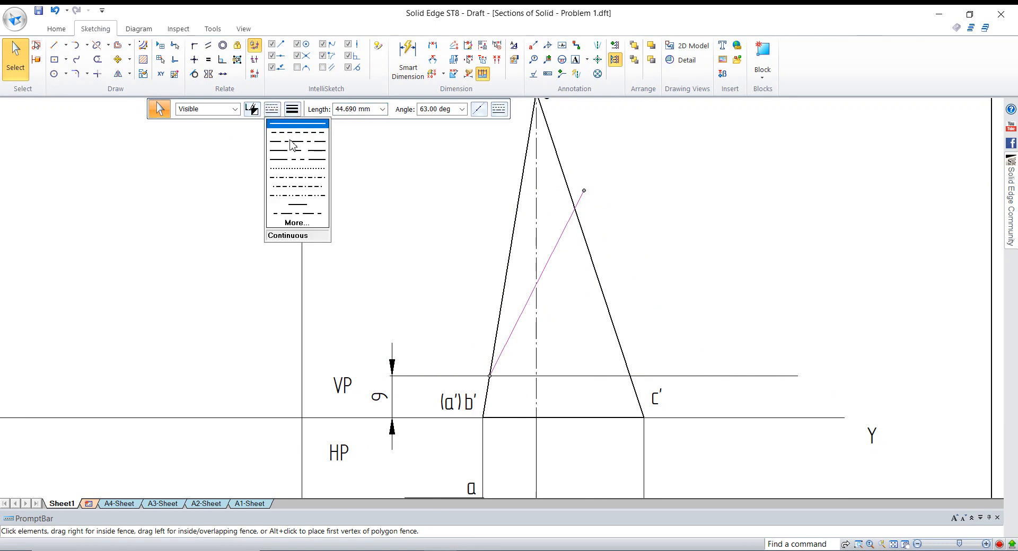
pyautogui.click(292, 142)
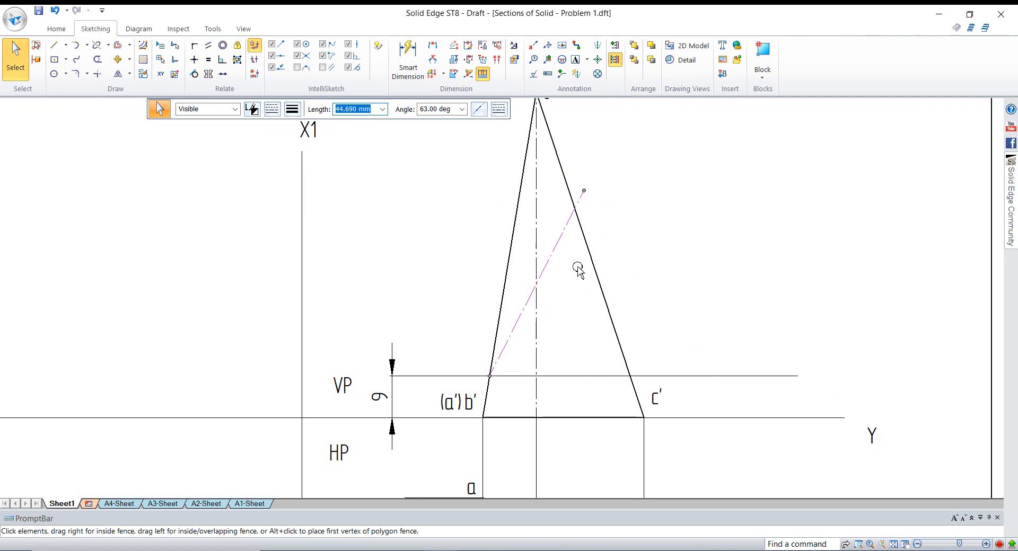
pyautogui.press('Escape')
# Try the Dash line type on the inclined section line.
pyautogui.click(562, 236)
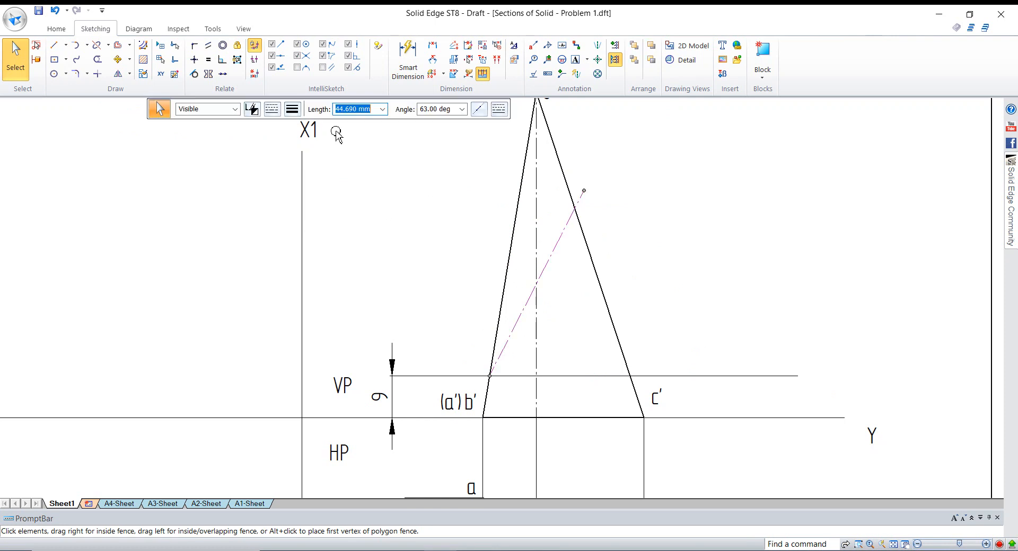
pyautogui.click(271, 110)
pyautogui.click(287, 132)
pyautogui.click(650, 235)
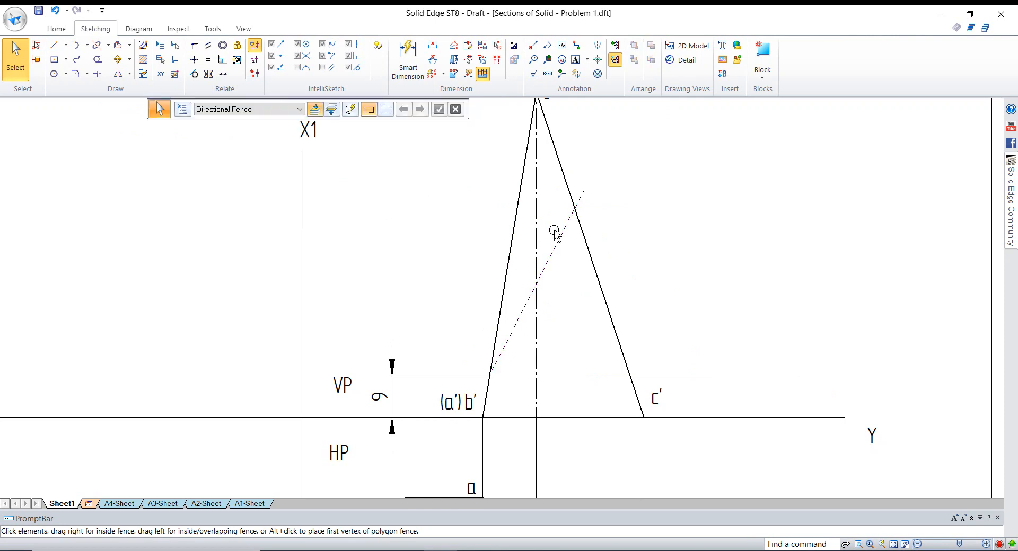
# Set the inclined section line back to the dash-dot line type.
pyautogui.click(556, 232)
pyautogui.click(273, 111)
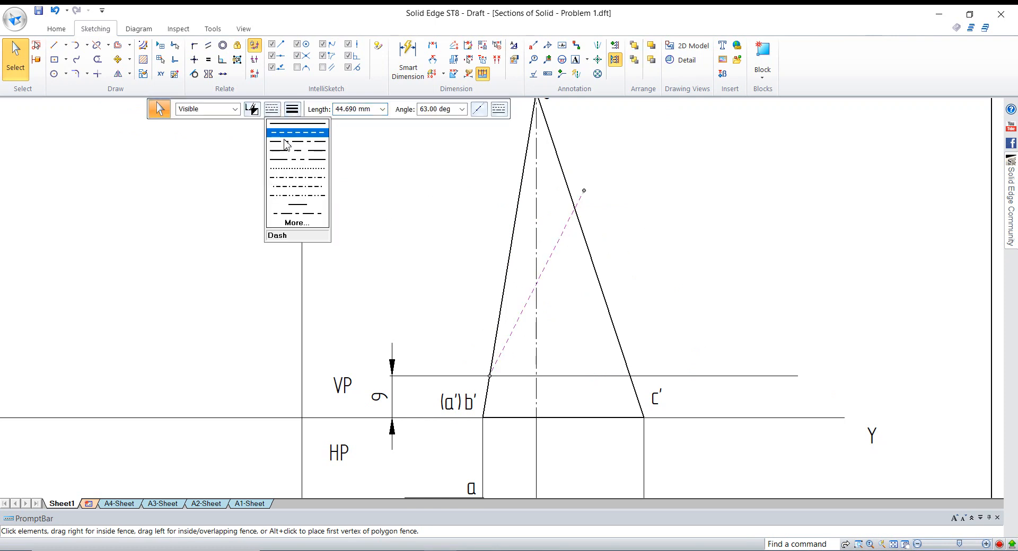
pyautogui.click(286, 143)
pyautogui.click(502, 207)
# Draw a short 0.5 mm thick line over the section line's upper end, from the right slant edge to its endpoint.
pyautogui.click(54, 45)
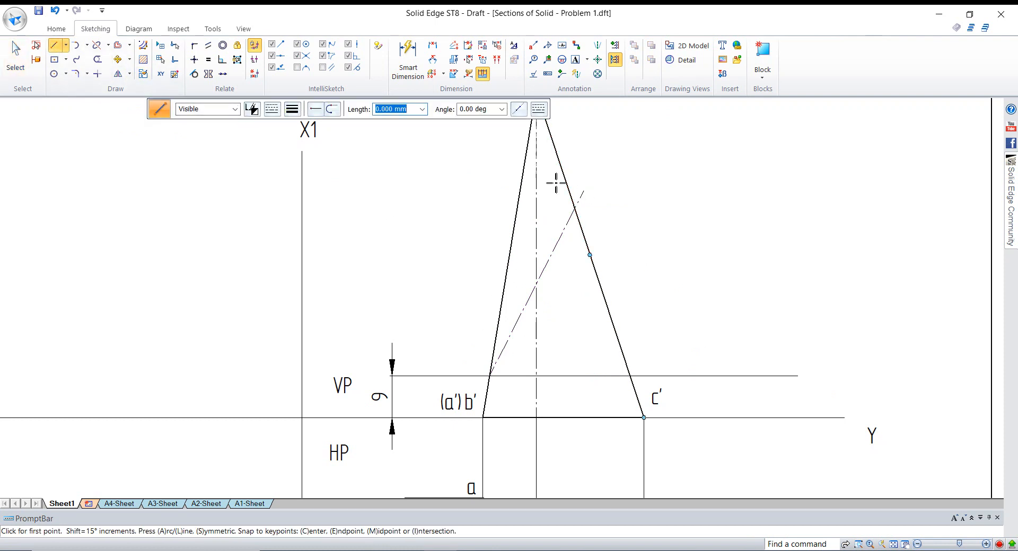
pyautogui.click(300, 110)
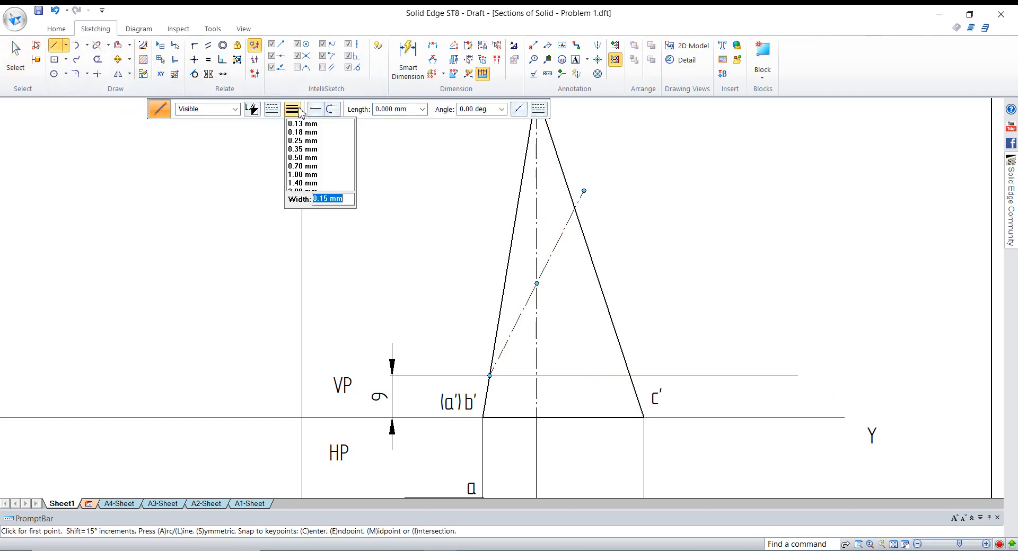
pyautogui.write('0.5')
pyautogui.press('Return')
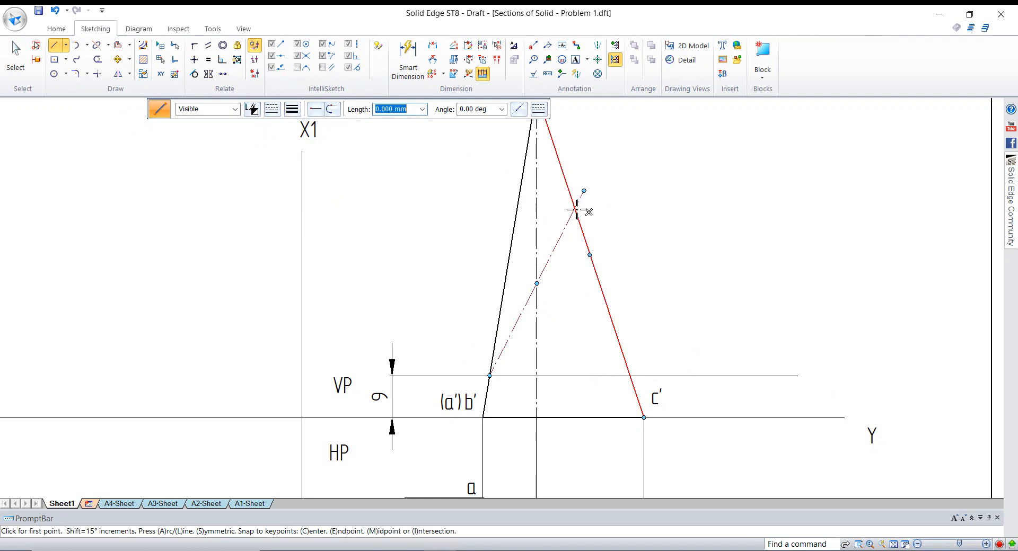
pyautogui.click(577, 210)
pyautogui.click(584, 192)
pyautogui.rightClick(584, 191)
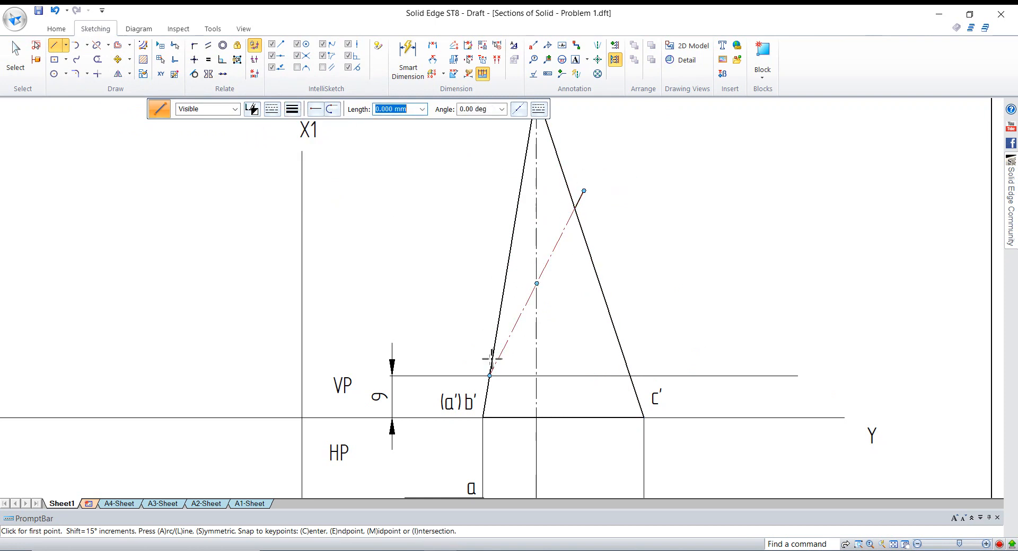
# Draw a thick line about 2.3 mm long, extending the section line down-left from its lower end on the left slant edge.
pyautogui.click(490, 376)
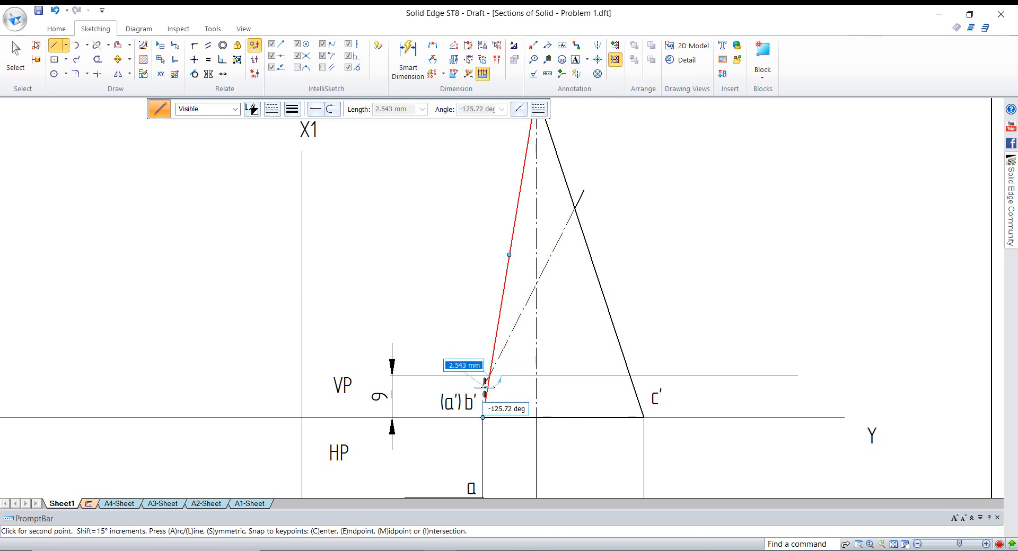
pyautogui.scroll(3, 479, 392)
pyautogui.scroll(2, 478, 393)
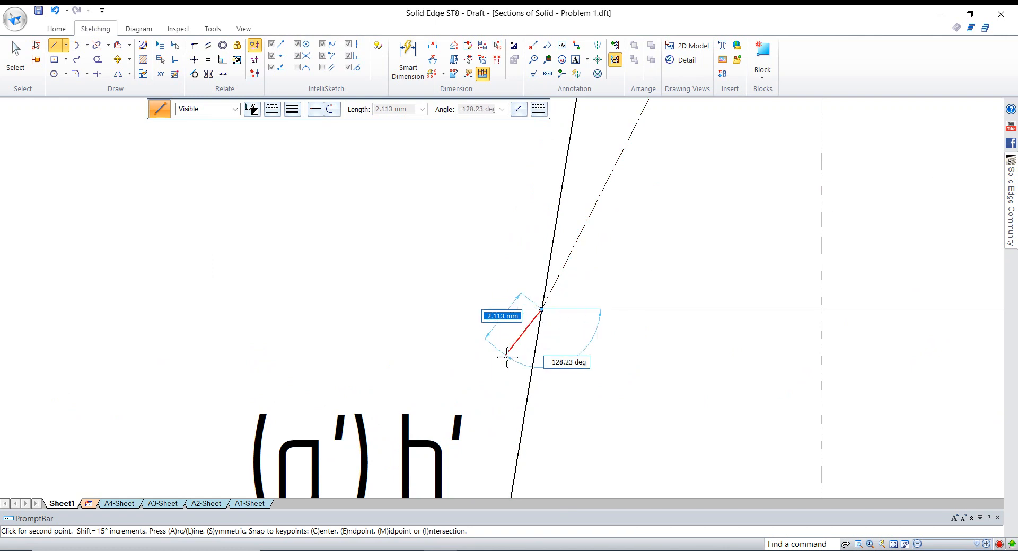
pyautogui.scroll(-1, 507, 358)
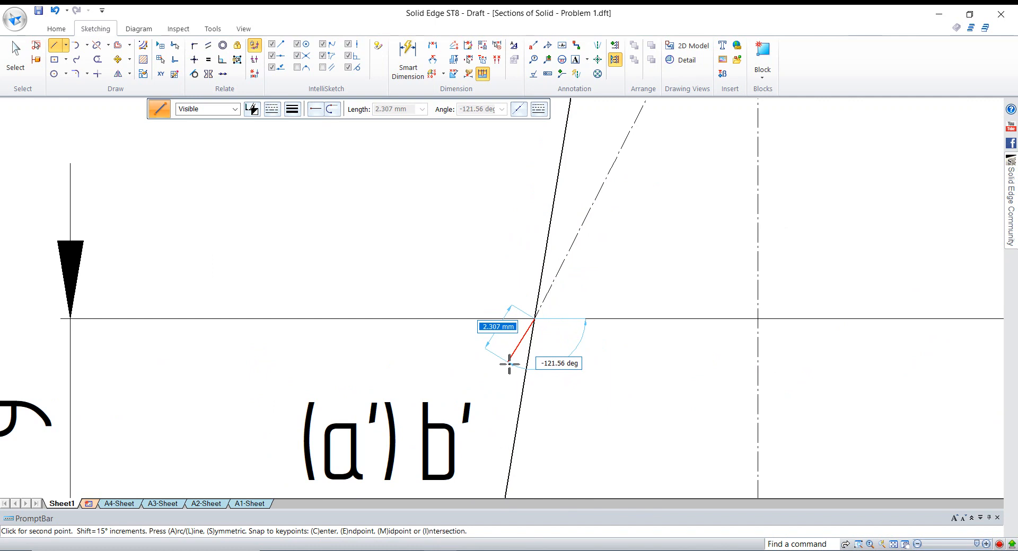
pyautogui.scroll(-2, 510, 356)
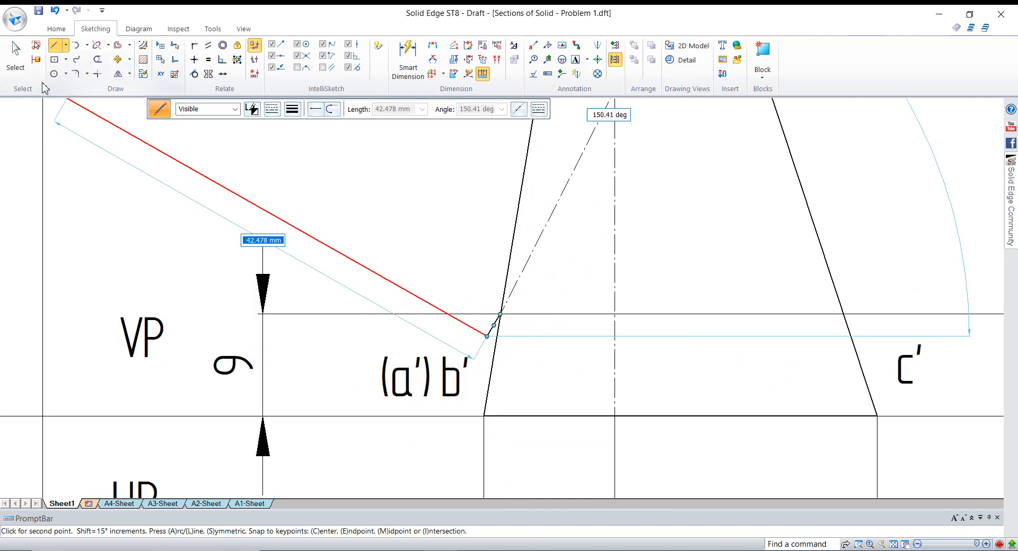
pyautogui.click(16, 58)
pyautogui.scroll(-1, 424, 324)
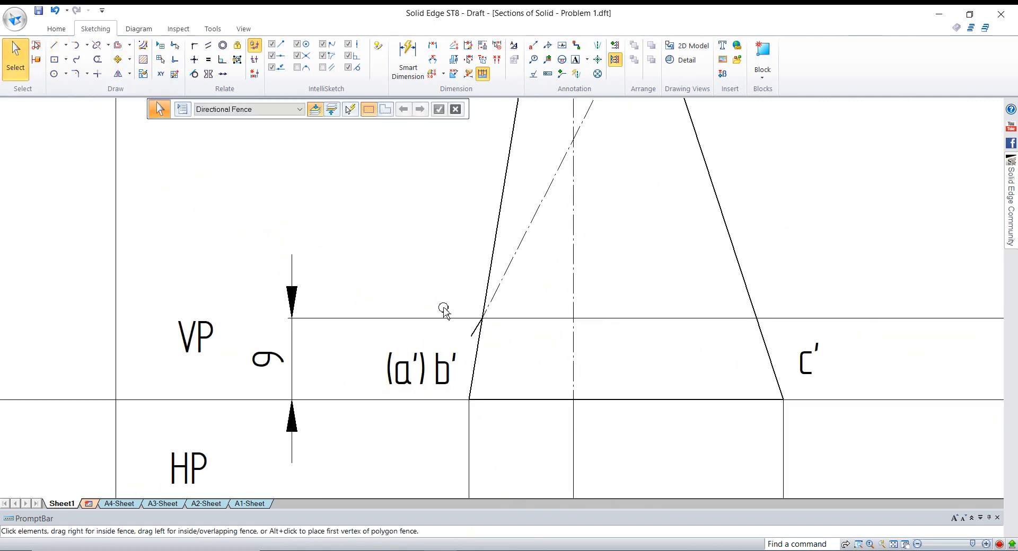
# Make the short thick line at the lower end parallel to the inclined section line.
pyautogui.click(473, 333)
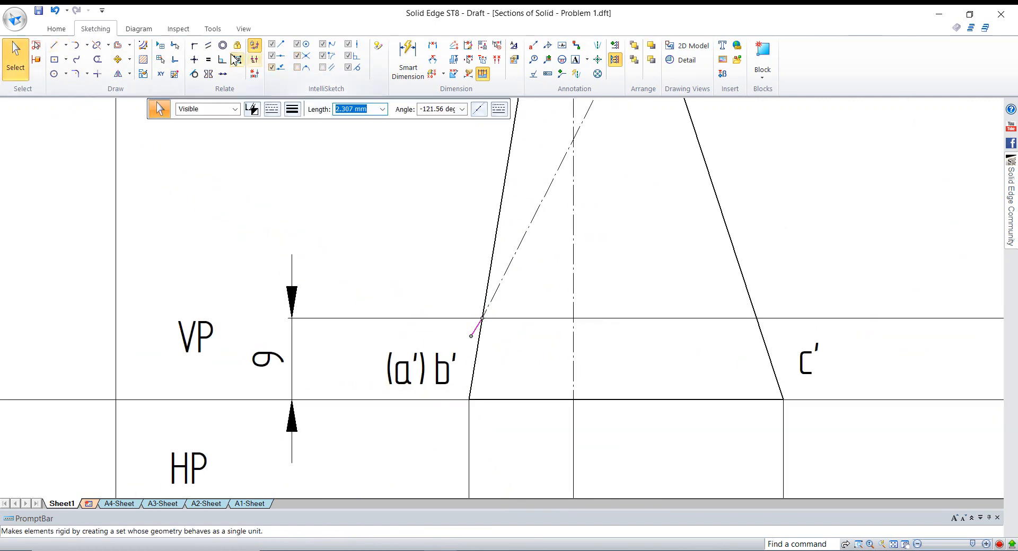
pyautogui.click(208, 45)
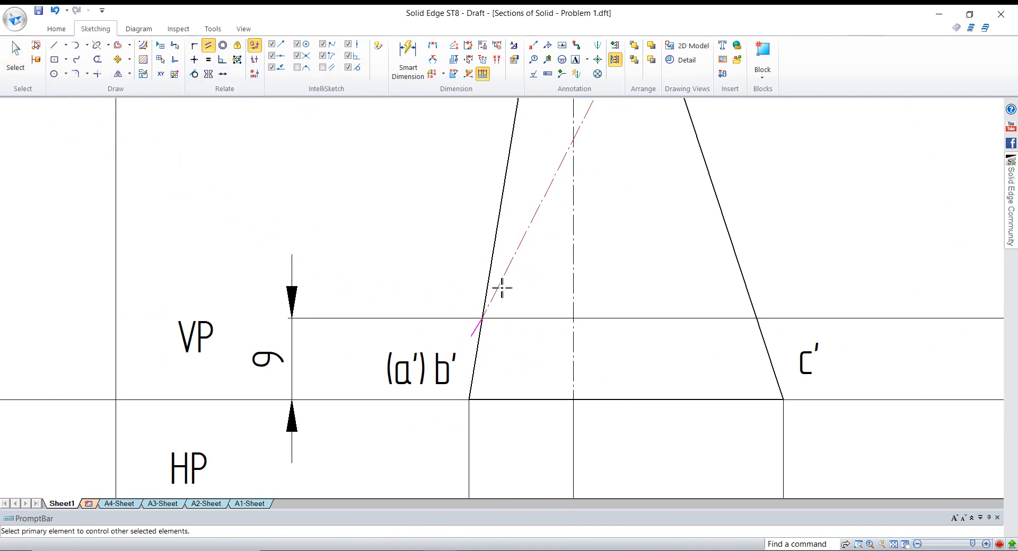
pyautogui.click(501, 288)
pyautogui.scroll(-2, 511, 327)
pyautogui.scroll(1, 354, 249)
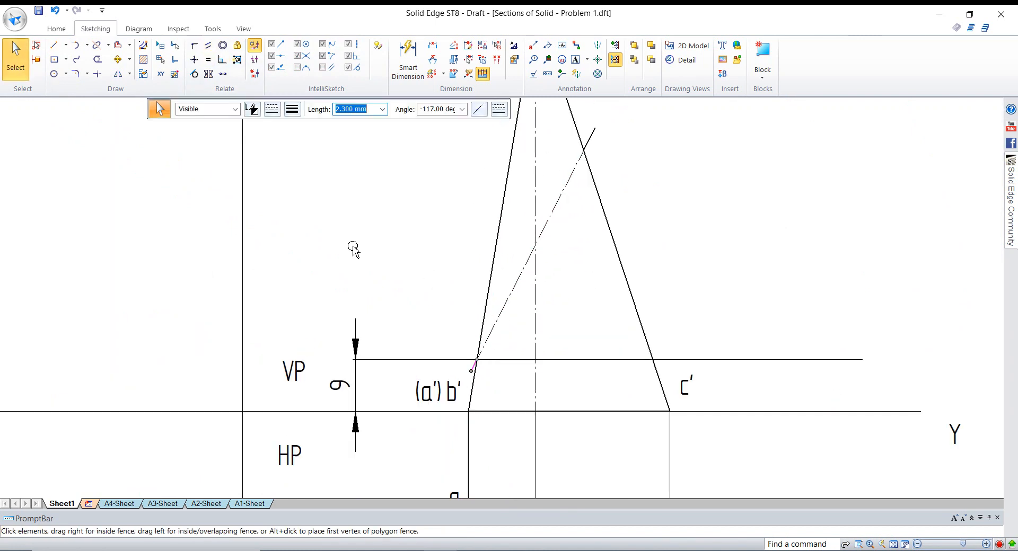
# Turn the display of relationship handles on and back off.
pyautogui.click(254, 60)
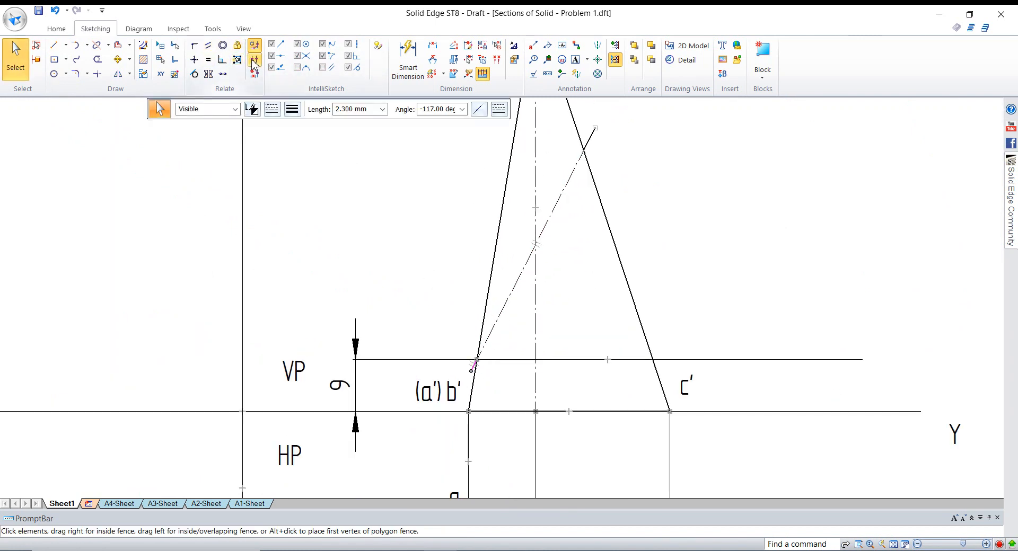
pyautogui.click(254, 60)
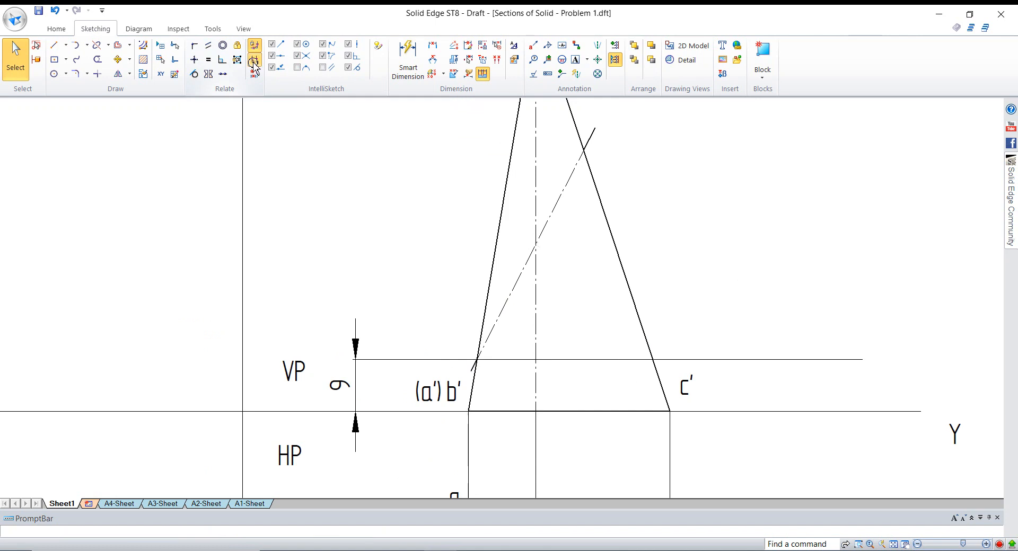
pyautogui.scroll(-1, 509, 289)
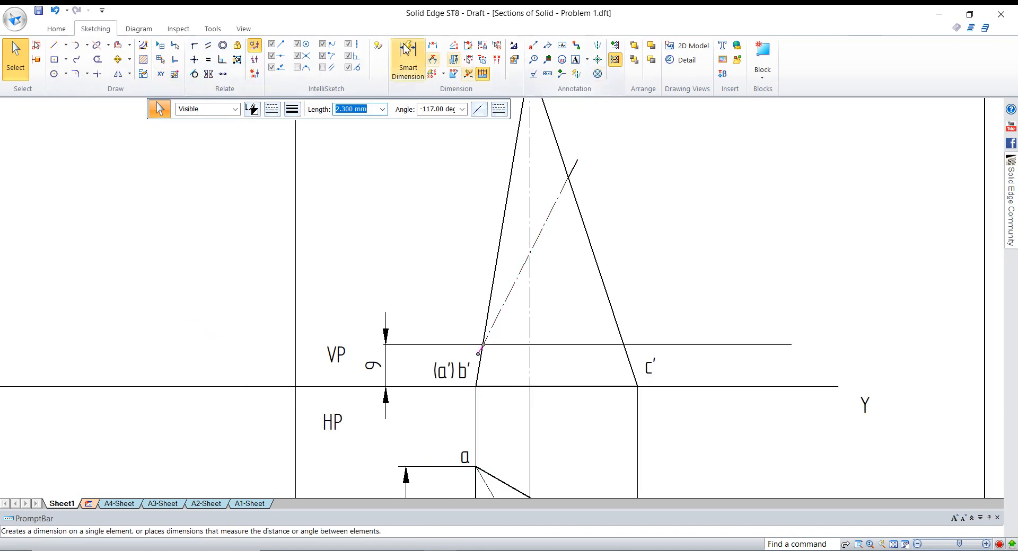
# Add leader arrows pointing at the short thick lines on the upper and lower ends of the section line.
pyautogui.click(561, 74)
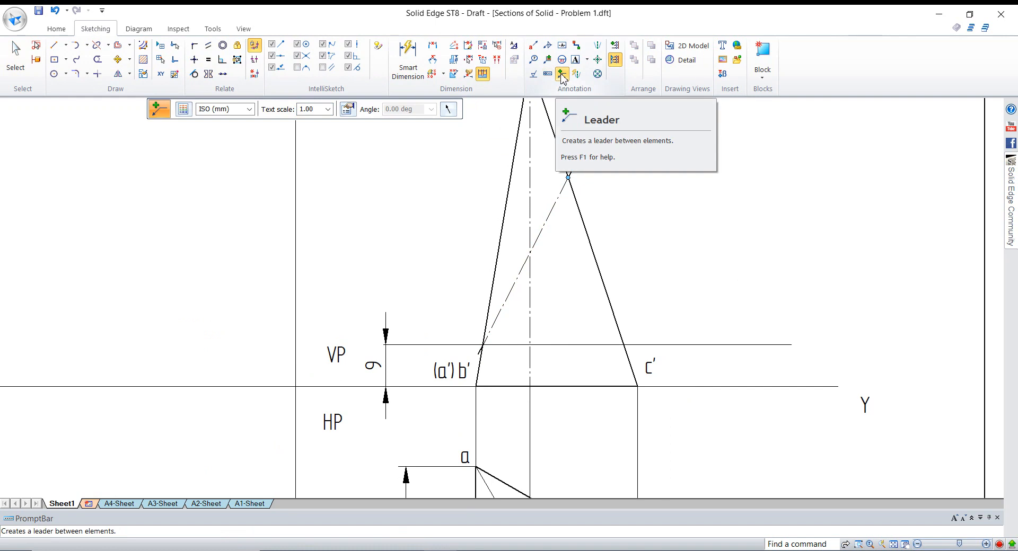
pyautogui.click(576, 162)
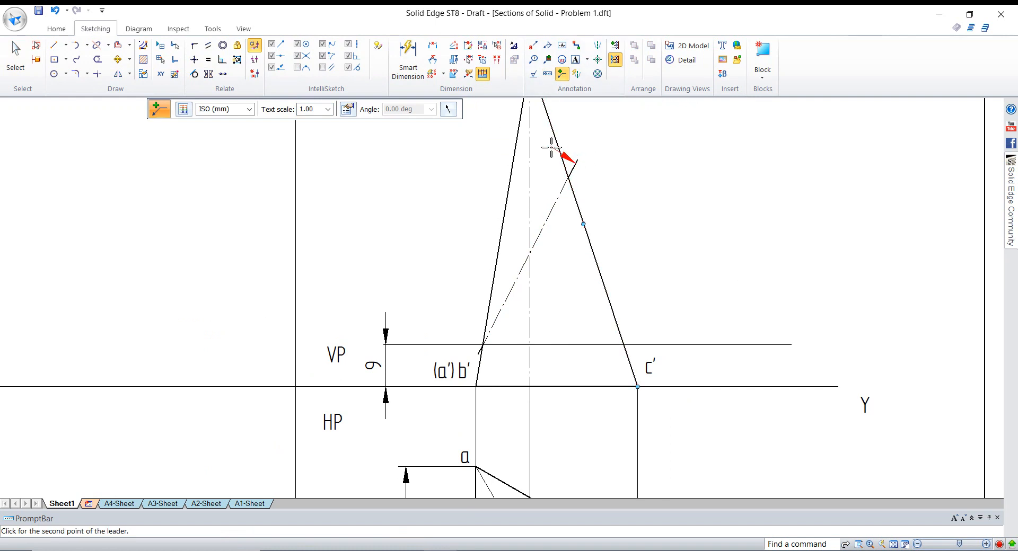
pyautogui.click(551, 148)
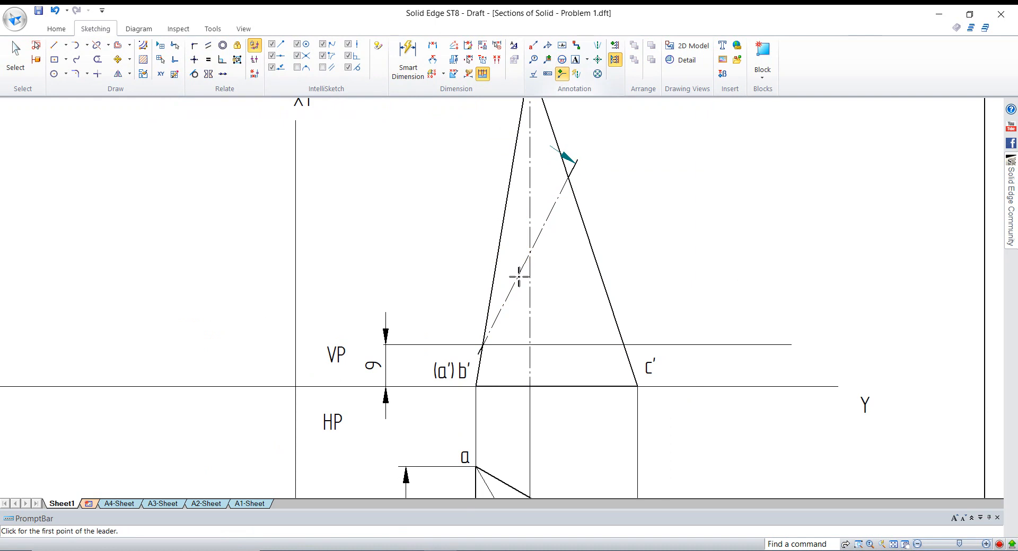
pyautogui.click(474, 346)
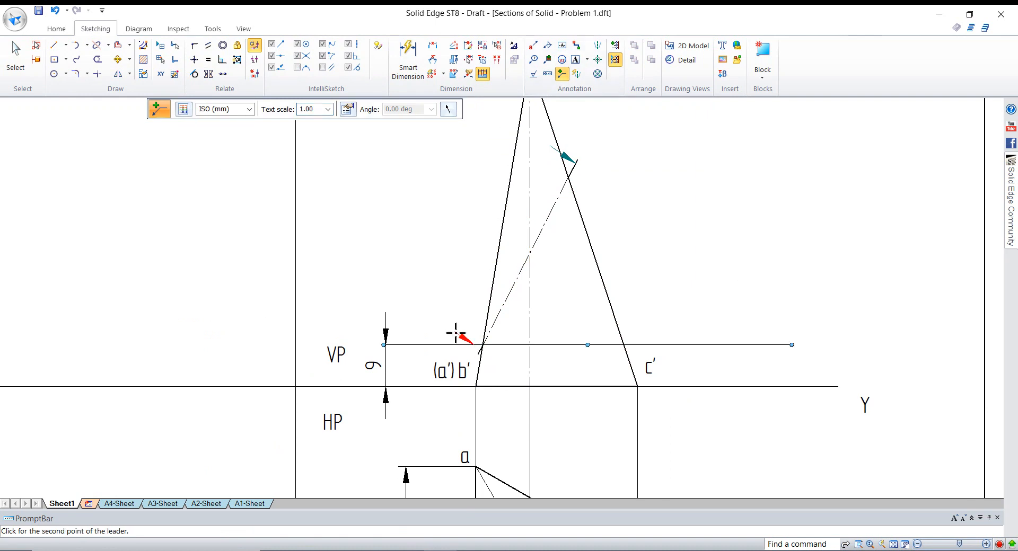
pyautogui.rightClick(466, 338)
pyautogui.click(481, 350)
pyautogui.click(452, 332)
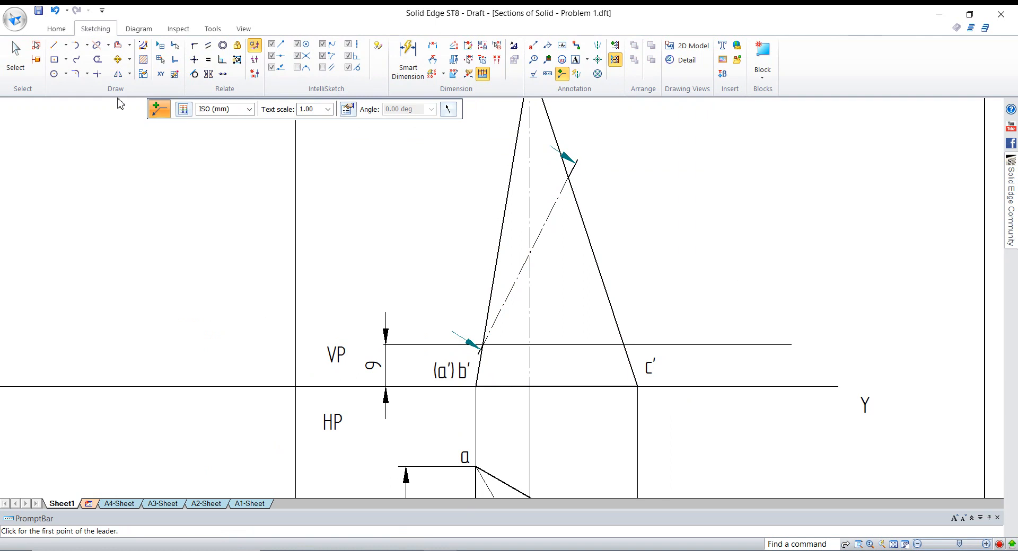
pyautogui.click(16, 57)
# Add the text label "s" beside the leader arrows at both ends of the section line.
pyautogui.click(575, 60)
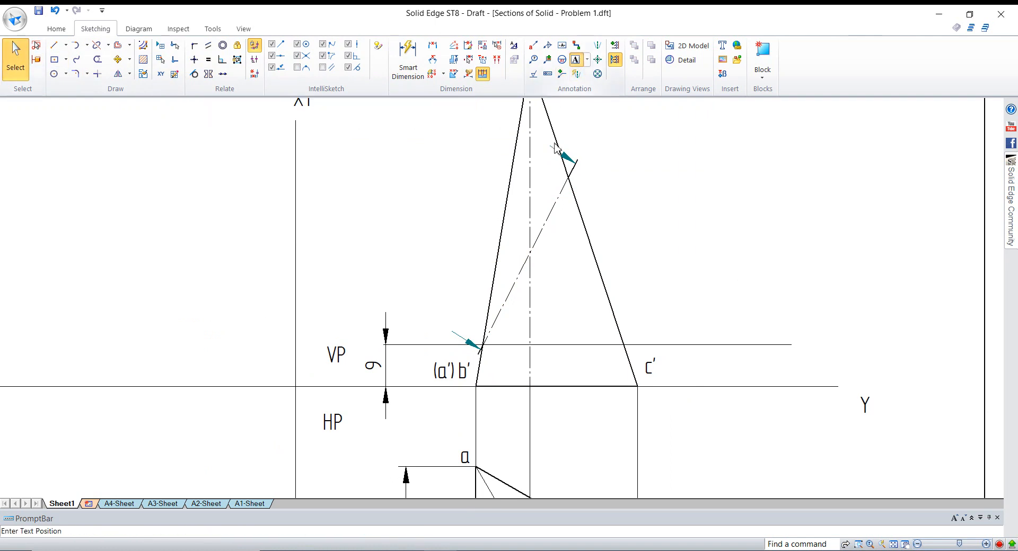
pyautogui.click(547, 148)
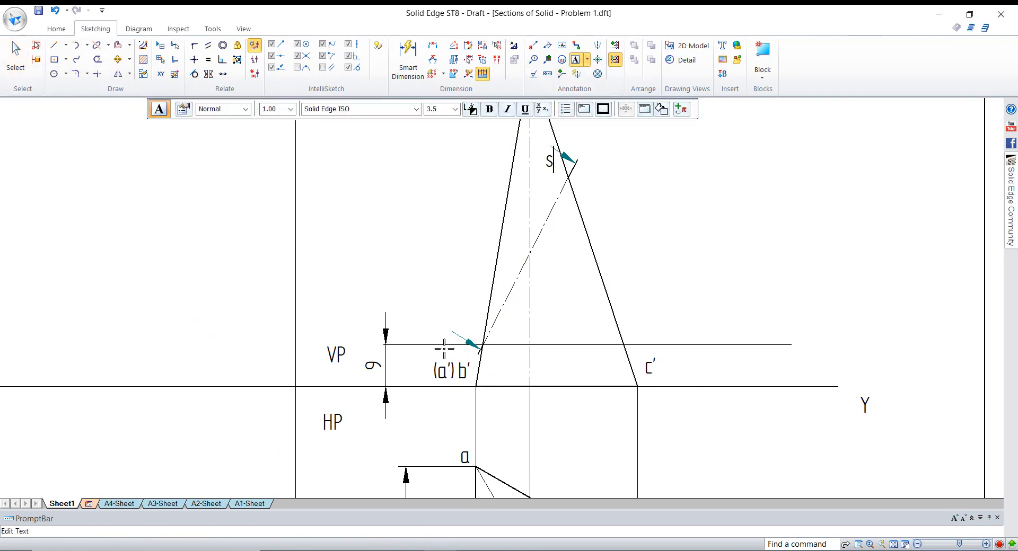
pyautogui.click(450, 325)
pyautogui.write('s')
pyautogui.click(16, 57)
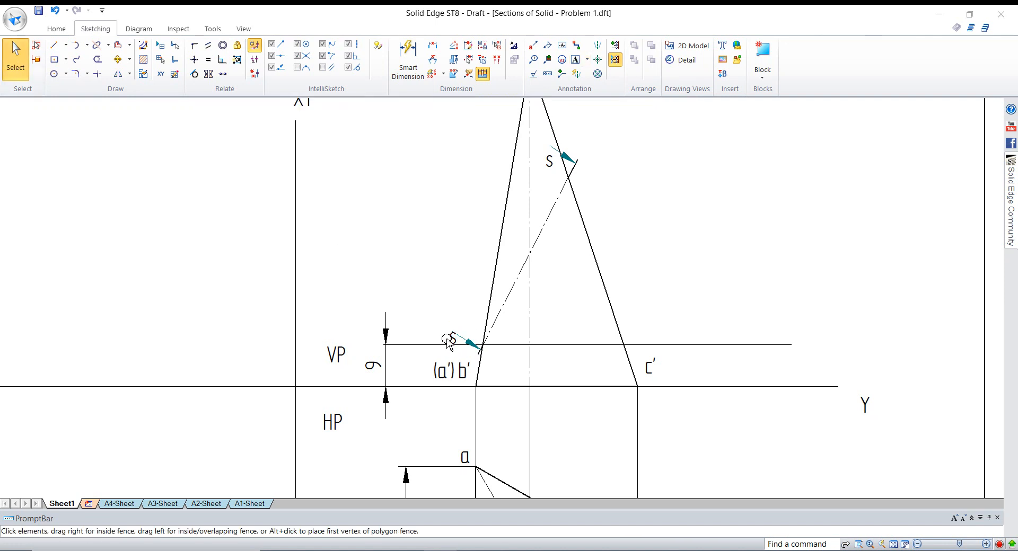
# Move both "s" labels just above their leader arrows so they clear the arrow lines.
pyautogui.moveTo(449, 340); pyautogui.dragTo(453, 317)
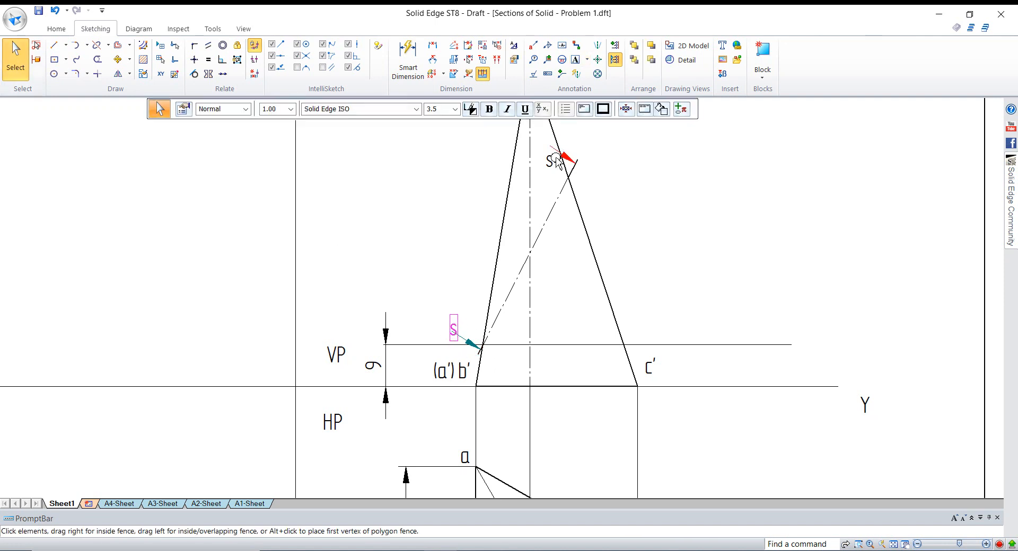
pyautogui.moveTo(554, 161); pyautogui.dragTo(568, 140)
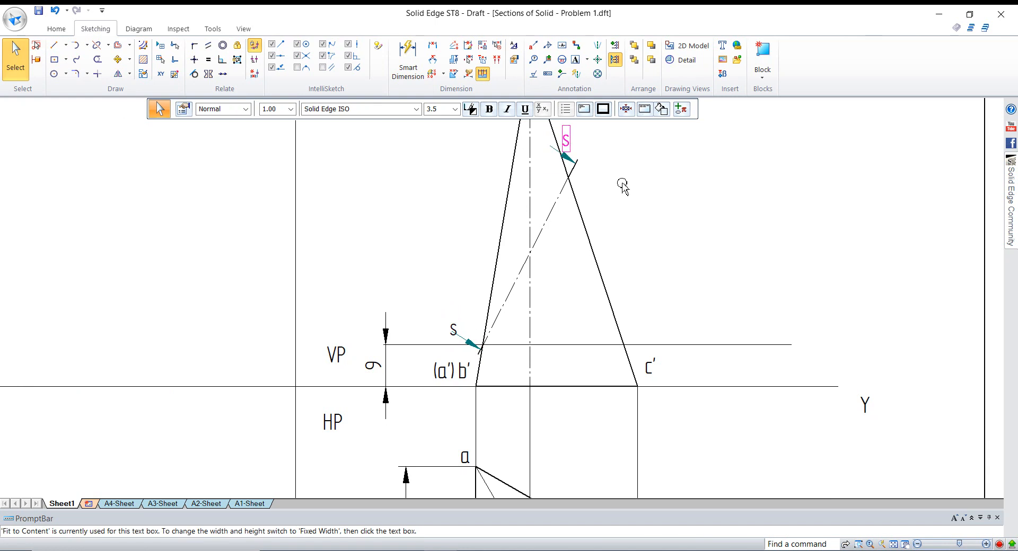
pyautogui.press('Escape')
# Dimension the angle between the inclined section line and the horizontal 9 mm line, placing the dimension inside the front view.
pyautogui.scroll(-2, 622, 186)
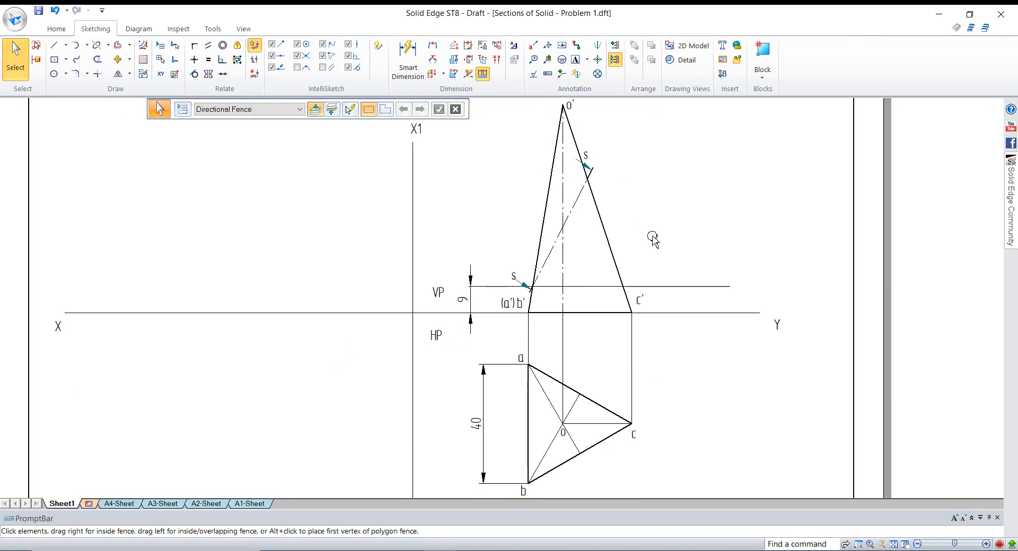
pyautogui.scroll(1, 642, 225)
pyautogui.scroll(-2, 643, 224)
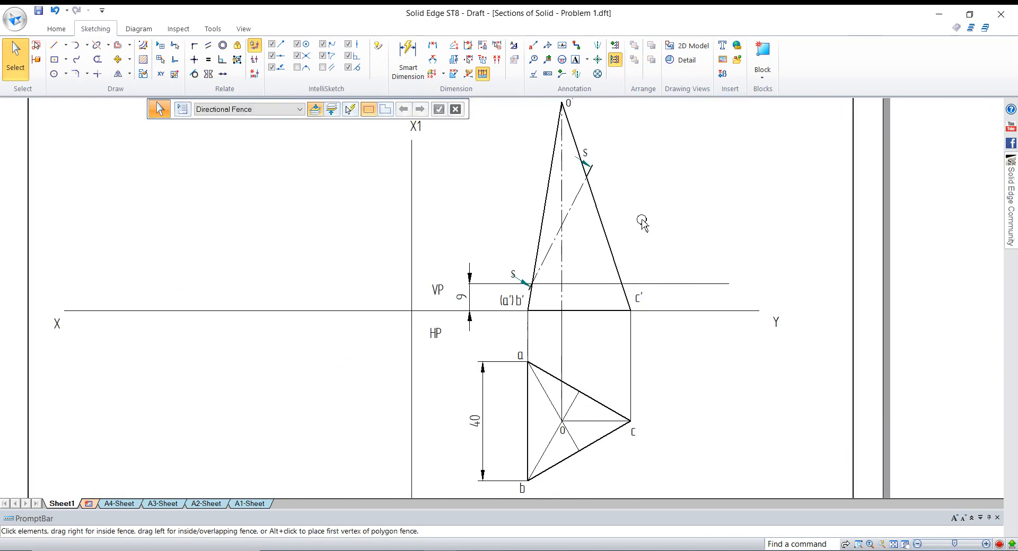
pyautogui.scroll(-2, 643, 221)
pyautogui.scroll(2, 586, 246)
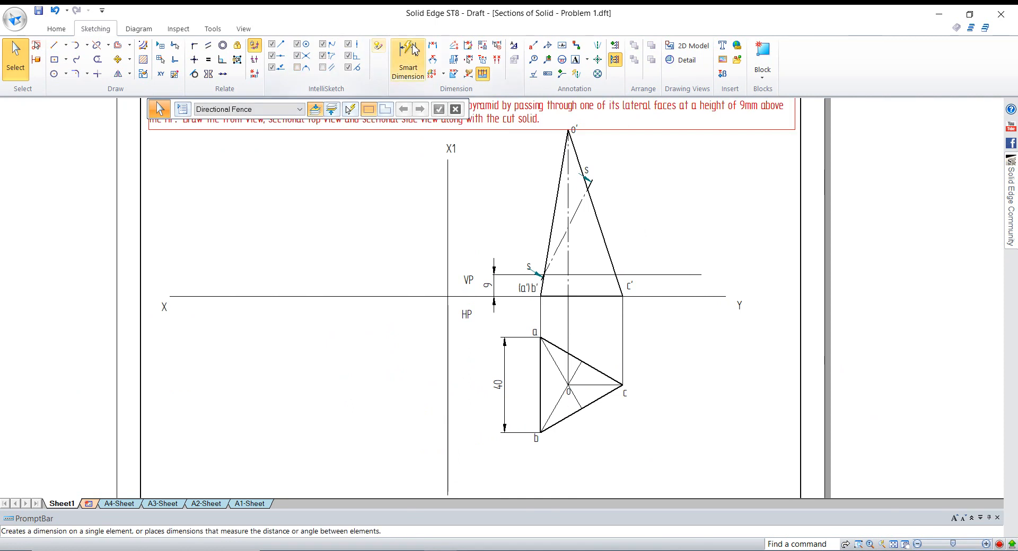
pyautogui.click(433, 60)
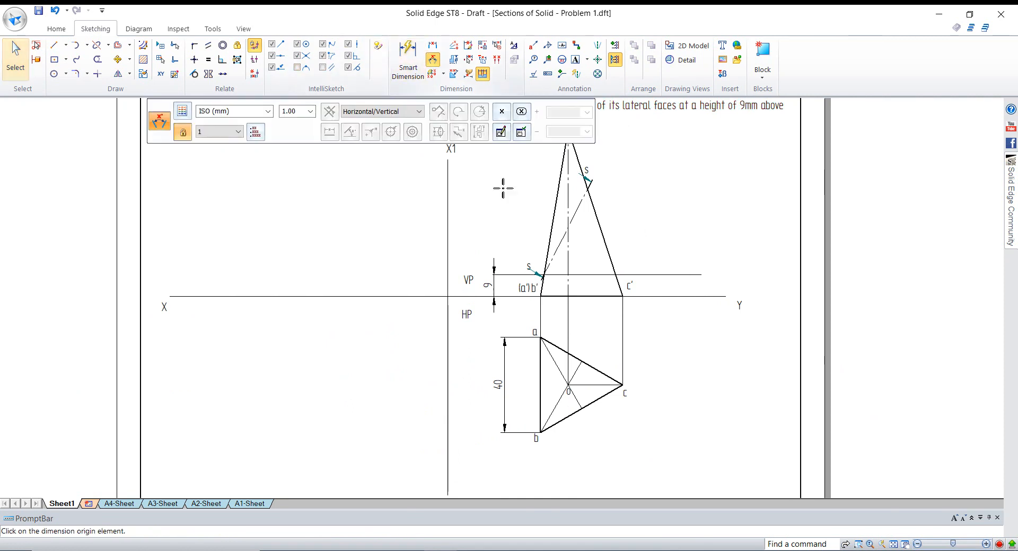
pyautogui.click(561, 242)
pyautogui.click(560, 274)
pyautogui.click(589, 258)
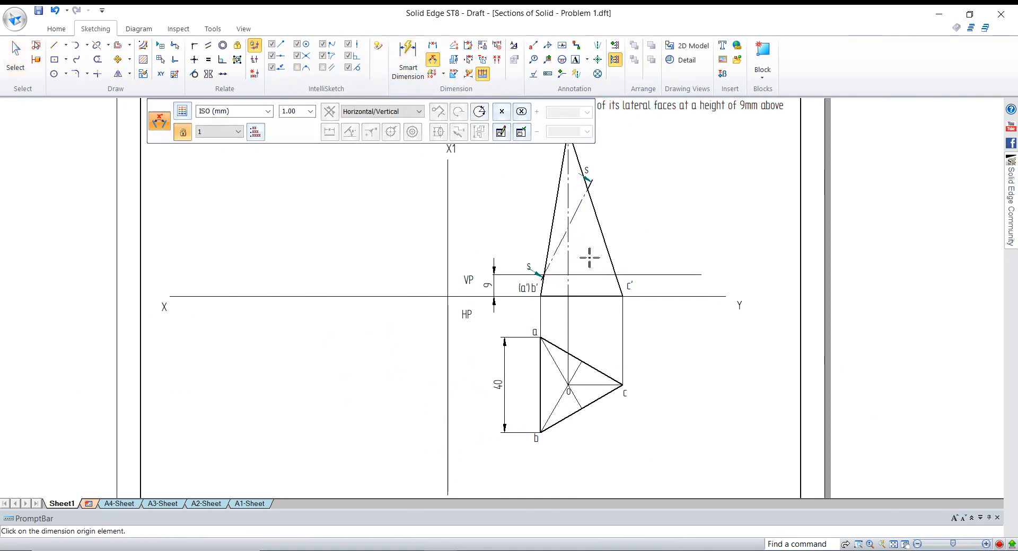
pyautogui.click(16, 56)
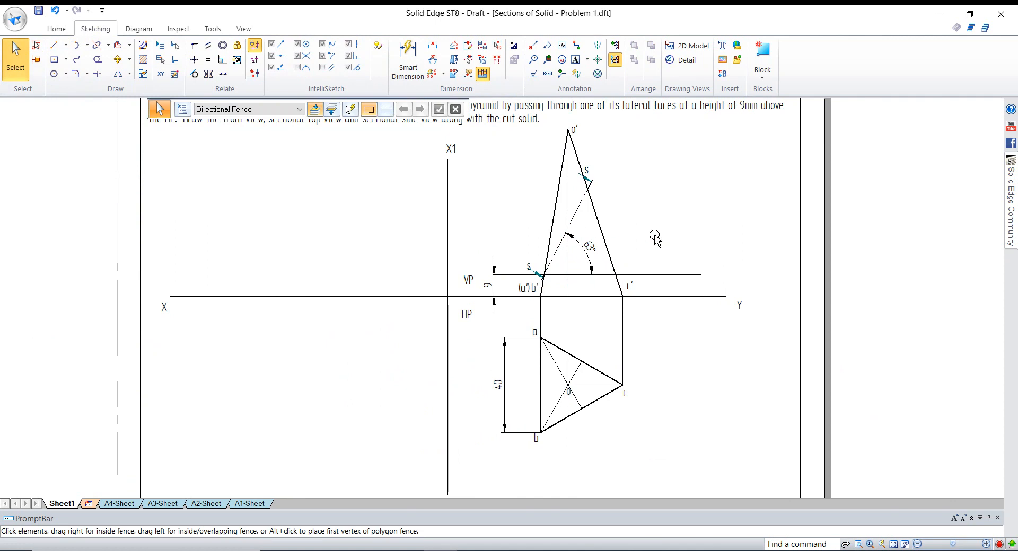
pyautogui.scroll(3, 654, 239)
pyautogui.scroll(-2, 603, 276)
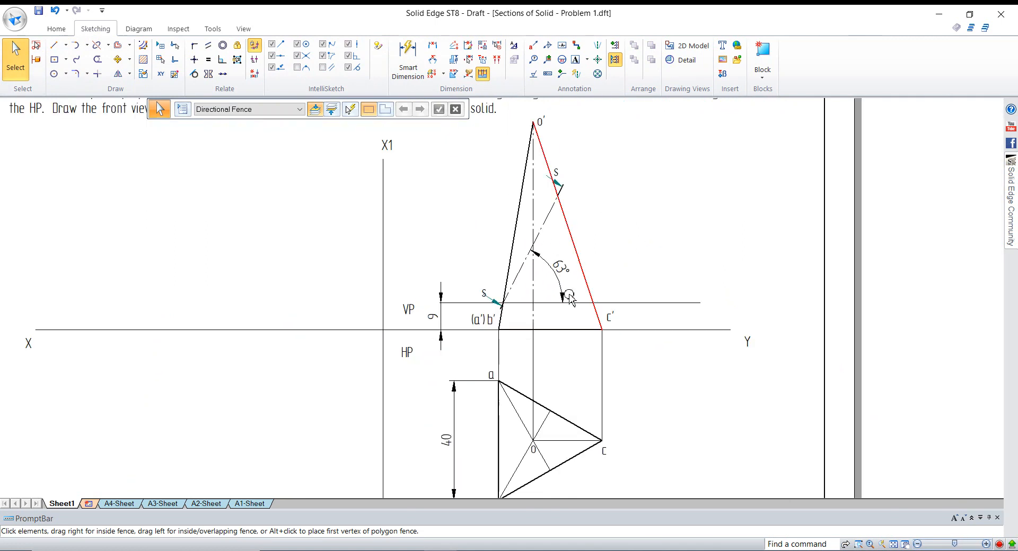
pyautogui.scroll(-3, 476, 262)
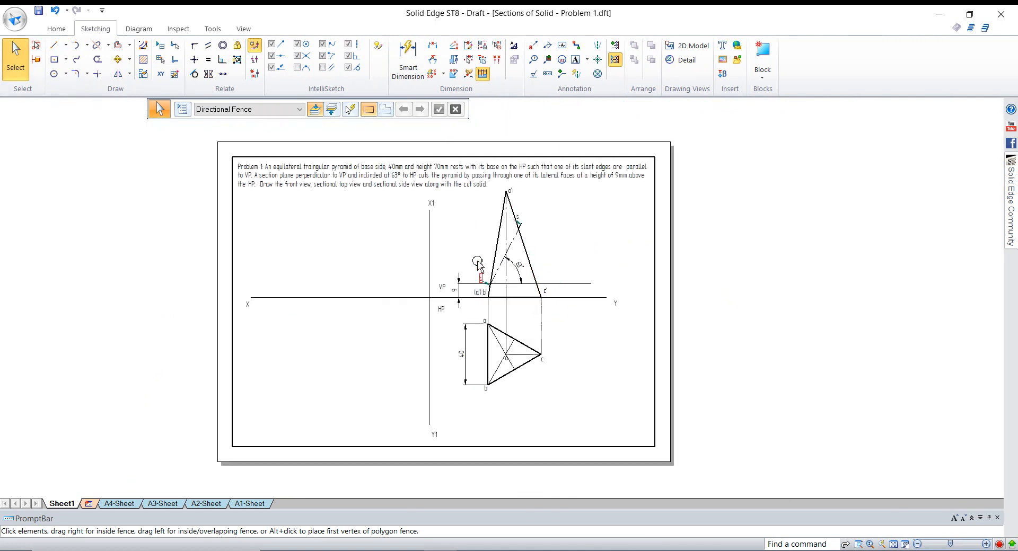
# Draw a thin vertical projector from the section line's lower intersection with the front view's sloping edge down to line ob in the top view.
pyautogui.scroll(3, 471, 358)
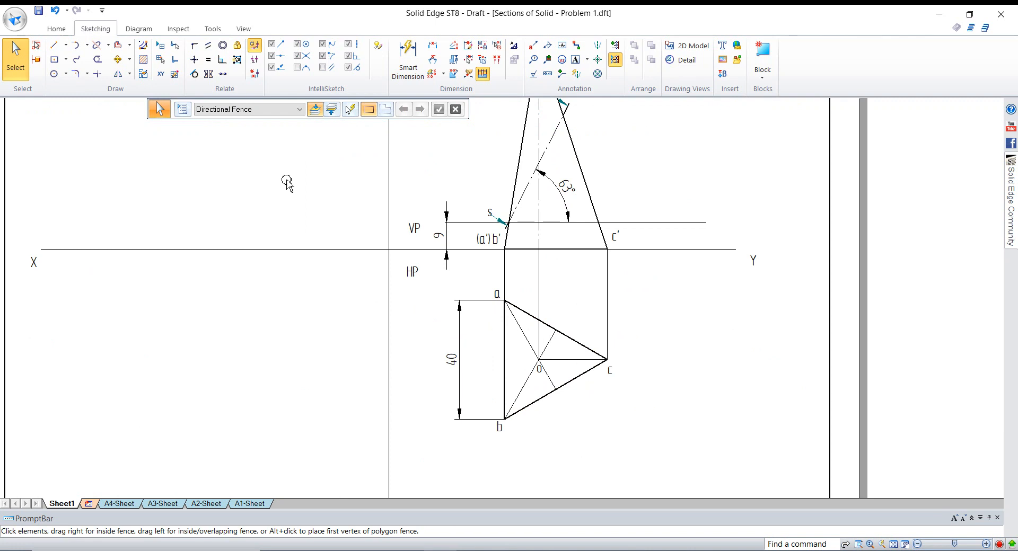
pyautogui.click(53, 46)
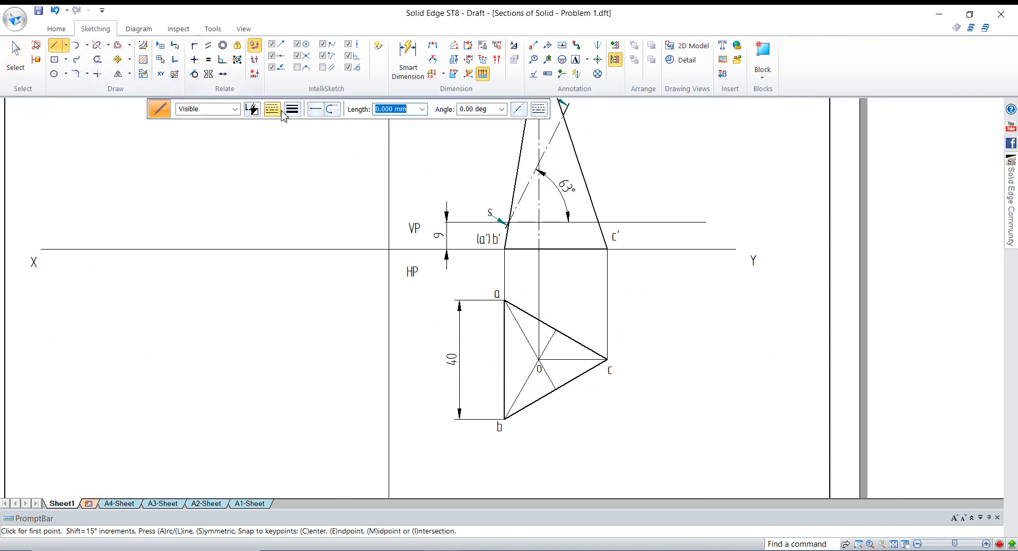
pyautogui.click(292, 109)
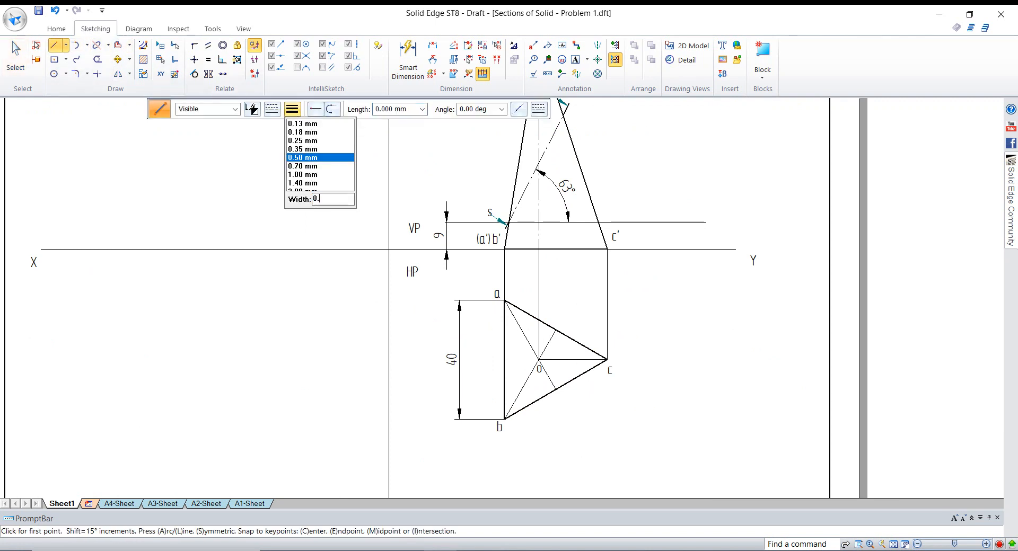
pyautogui.press('Return')
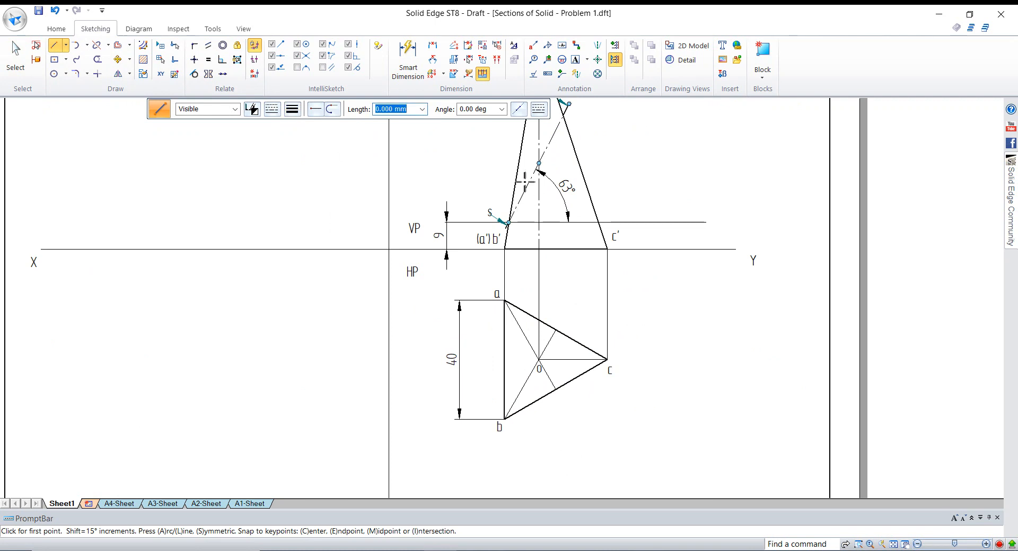
pyautogui.scroll(3, 525, 181)
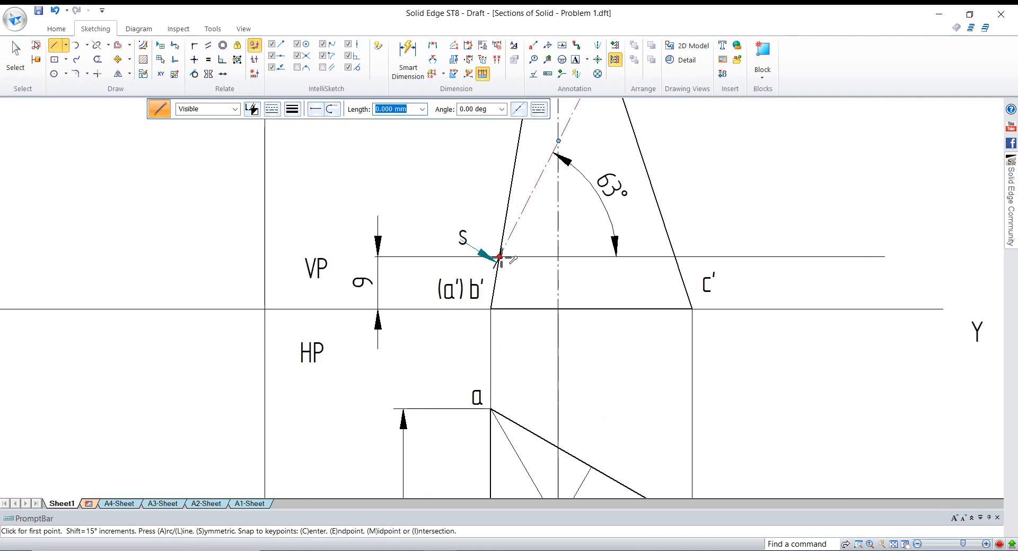
pyautogui.click(499, 257)
pyautogui.scroll(-3, 500, 257)
pyautogui.scroll(2, 493, 287)
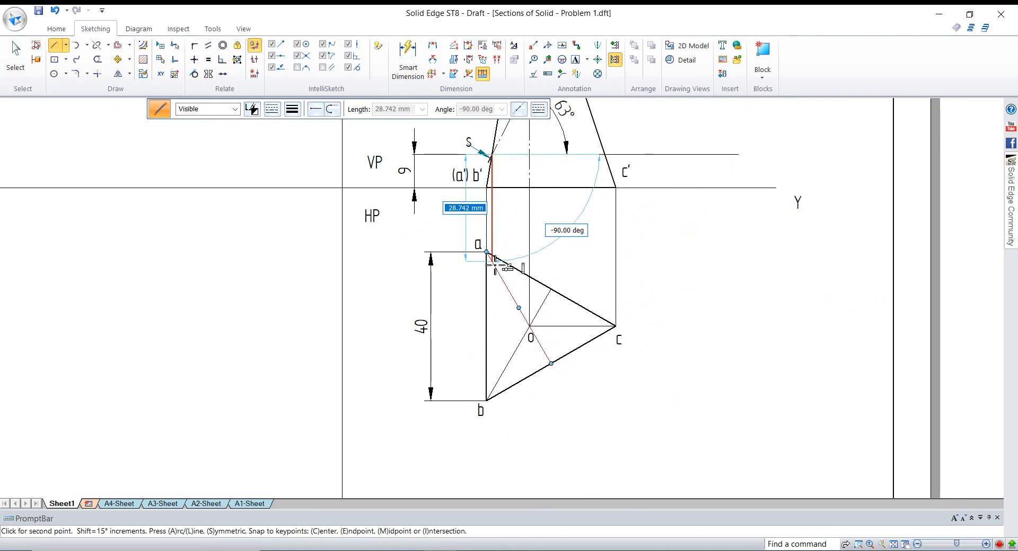
pyautogui.click(493, 391)
pyautogui.rightClick(512, 309)
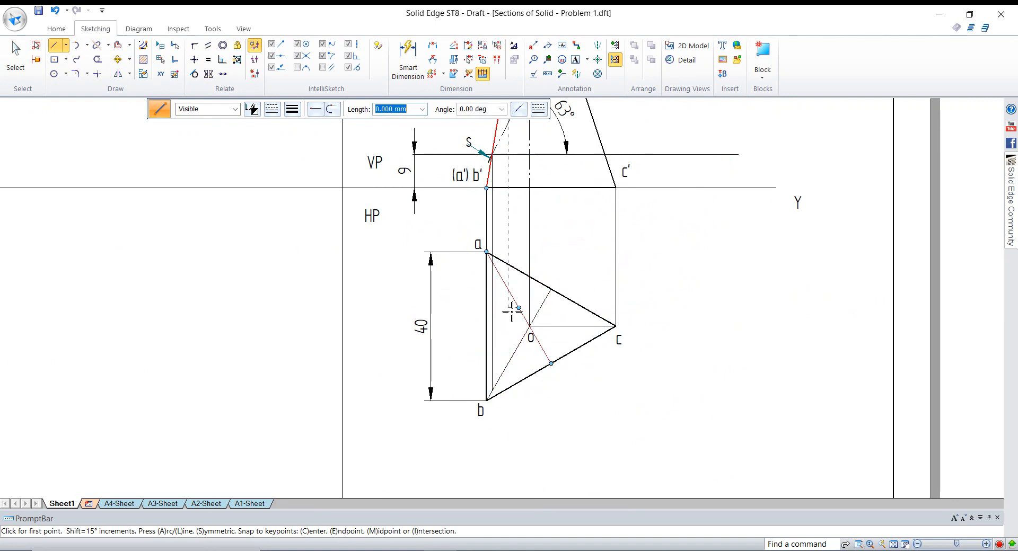
# Draw a vertical projector from the section line's intersection with edge o'c' down to line oc in the top view.
pyautogui.scroll(-3, 511, 309)
pyautogui.scroll(3, 531, 228)
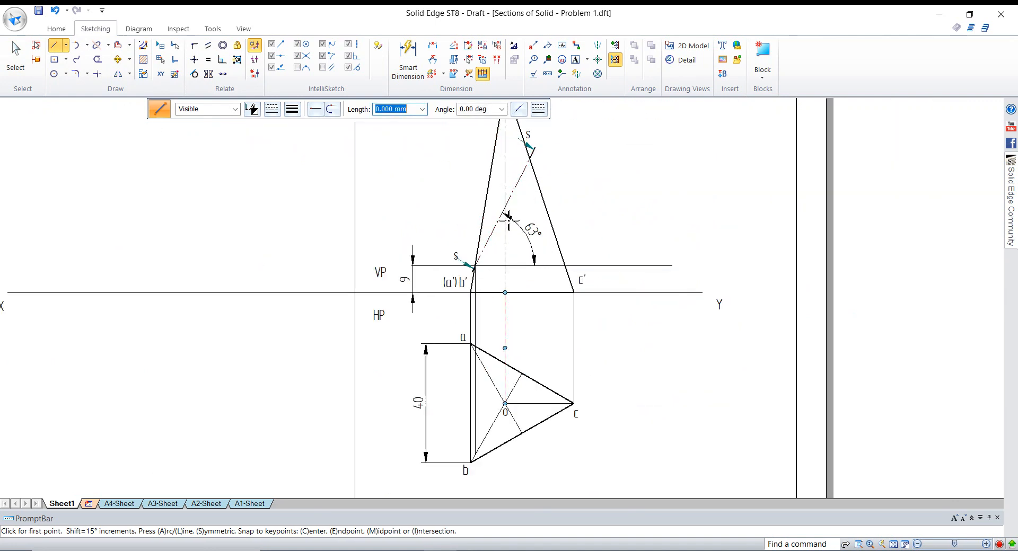
pyautogui.click(531, 165)
pyautogui.scroll(-3, 525, 175)
pyautogui.scroll(6, 470, 350)
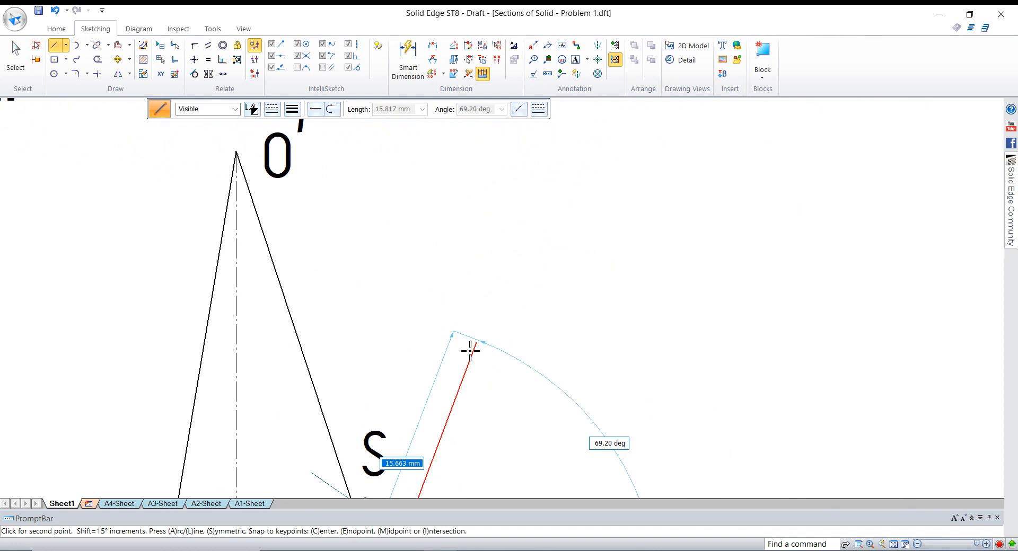
pyautogui.scroll(-5, 503, 265)
pyautogui.scroll(5, 432, 278)
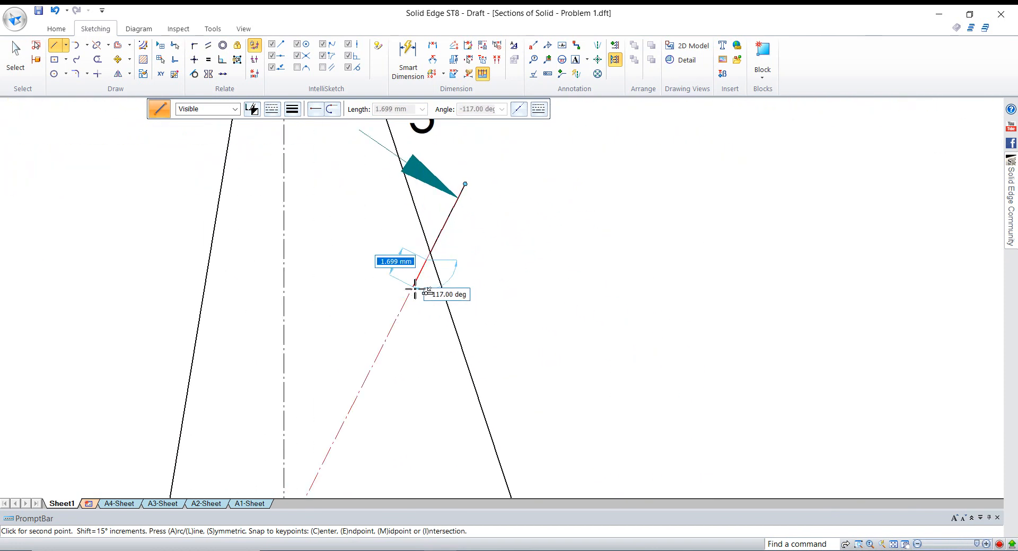
pyautogui.click(430, 253)
pyautogui.click(430, 254)
pyautogui.scroll(-5, 431, 257)
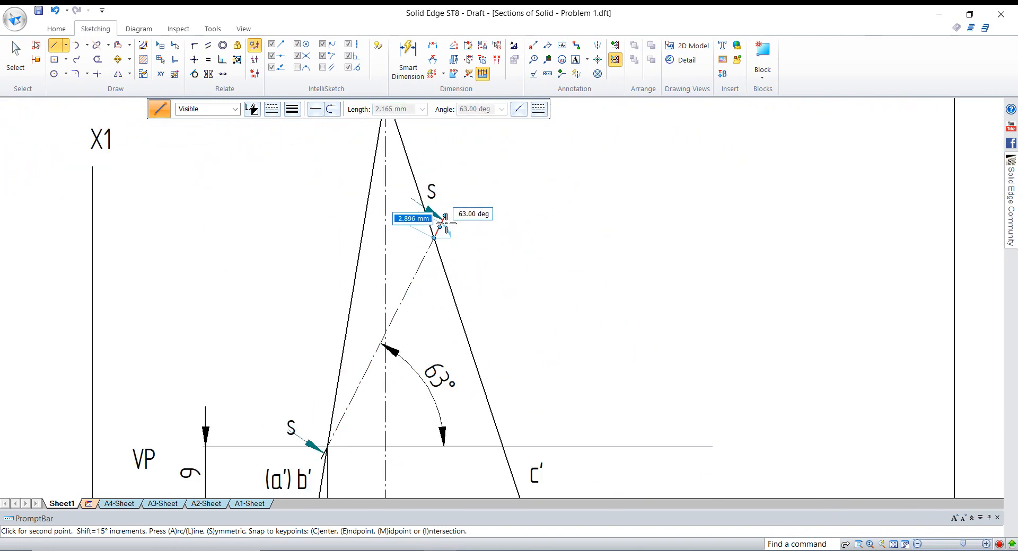
pyautogui.scroll(6, 443, 313)
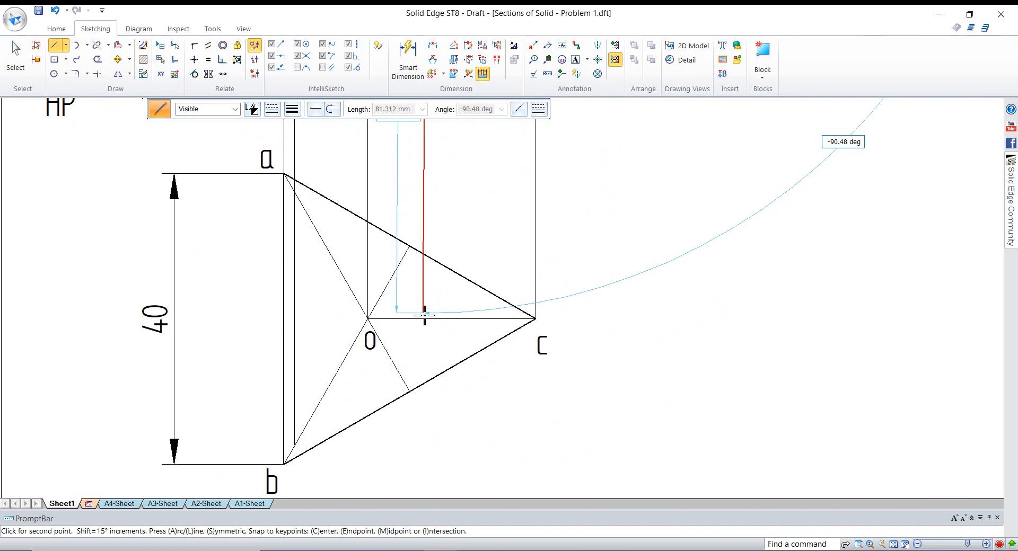
pyautogui.click(428, 319)
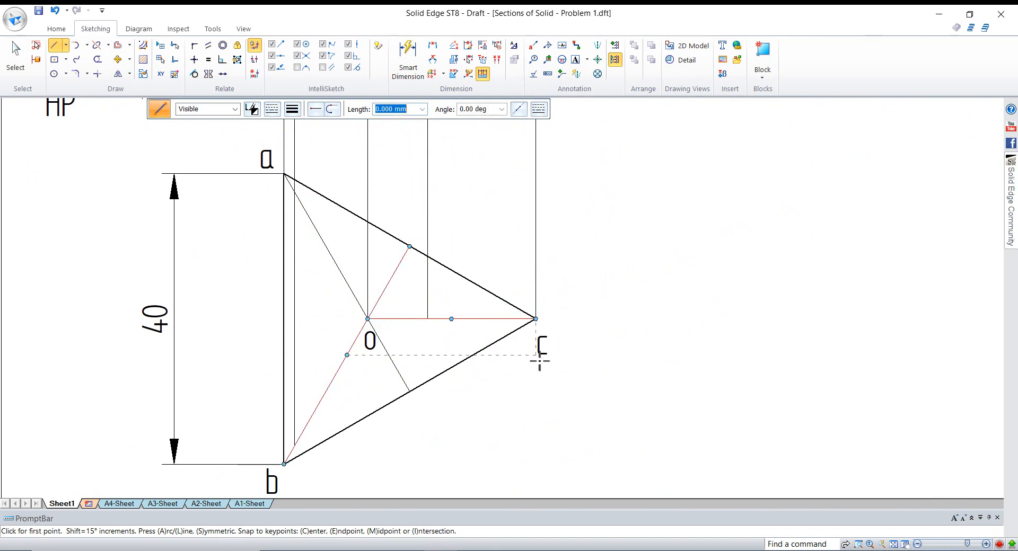
# Add text labels to the projected points in the top view: "1" near a, "2" near b and "3" below line oc.
pyautogui.scroll(-4, 539, 358)
pyautogui.scroll(2, 501, 313)
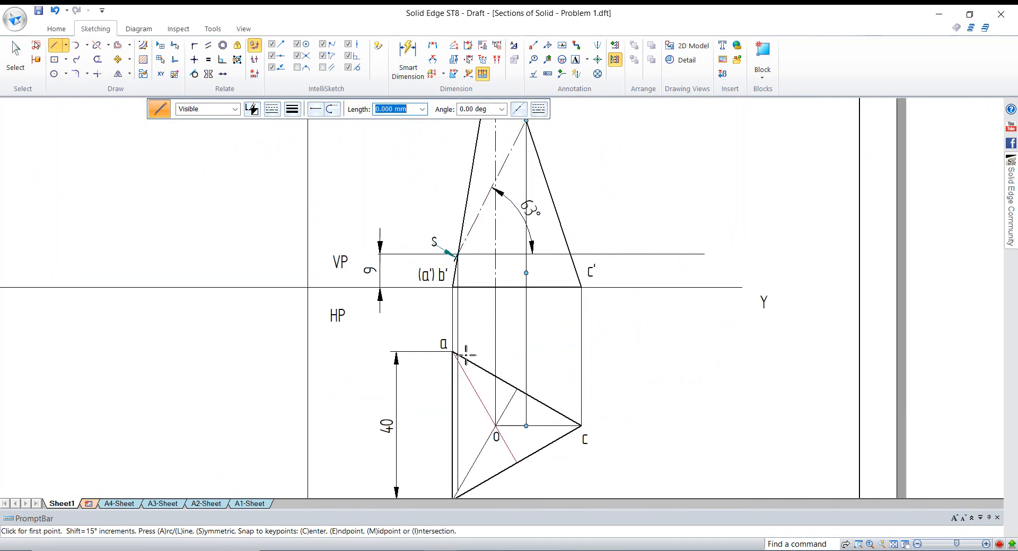
pyautogui.scroll(-2, 457, 361)
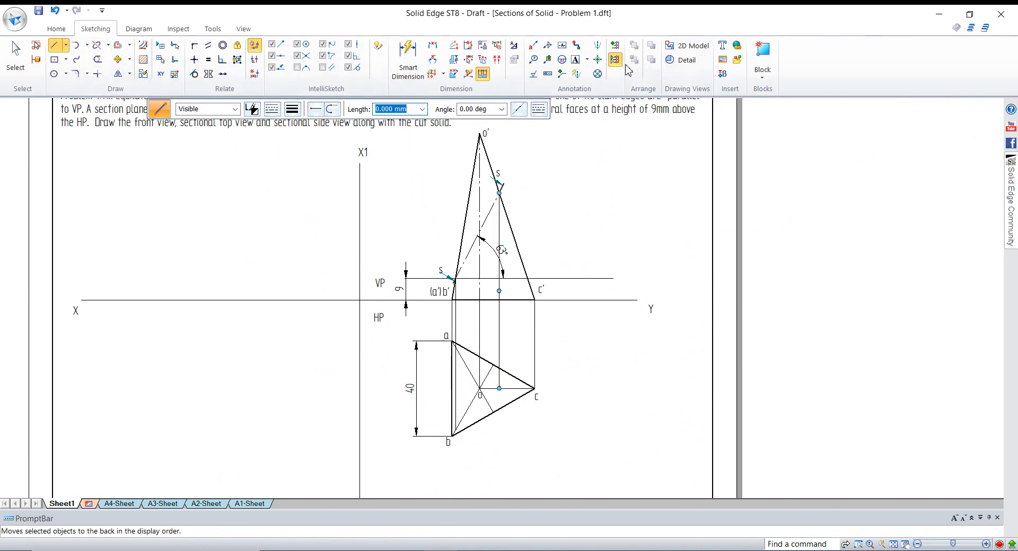
pyautogui.click(575, 60)
pyautogui.scroll(4, 457, 354)
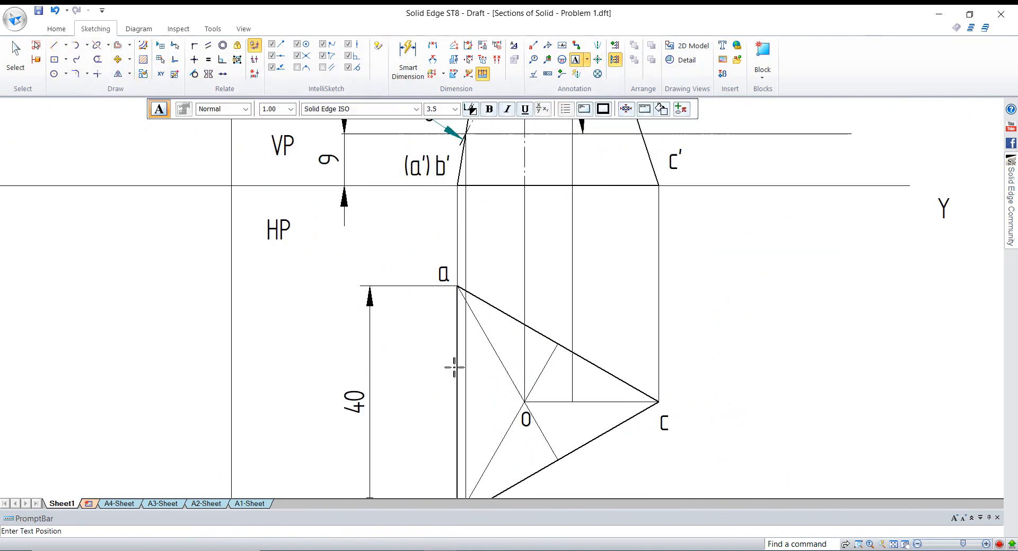
pyautogui.click(479, 265)
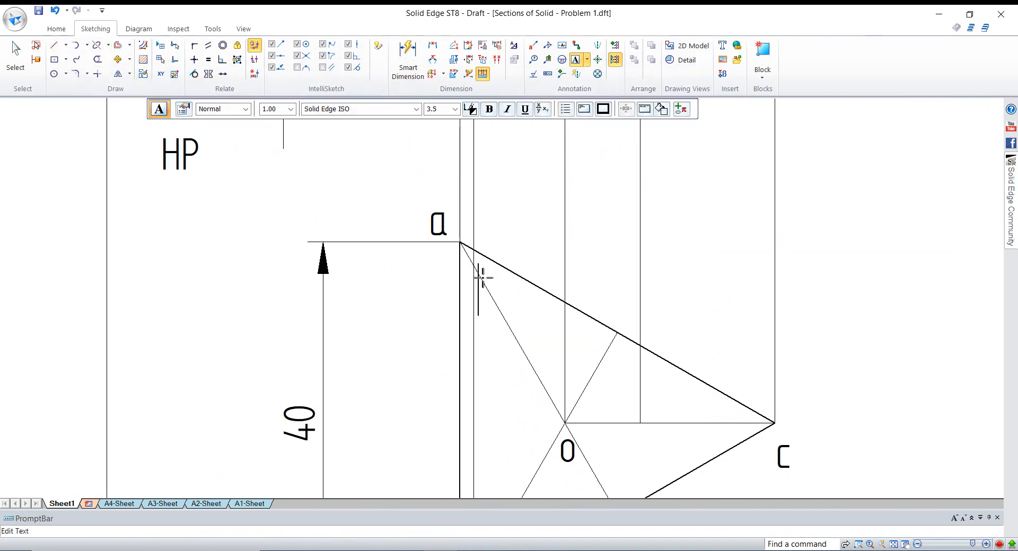
pyautogui.write('1')
pyautogui.scroll(-2, 470, 352)
pyautogui.scroll(1, 470, 398)
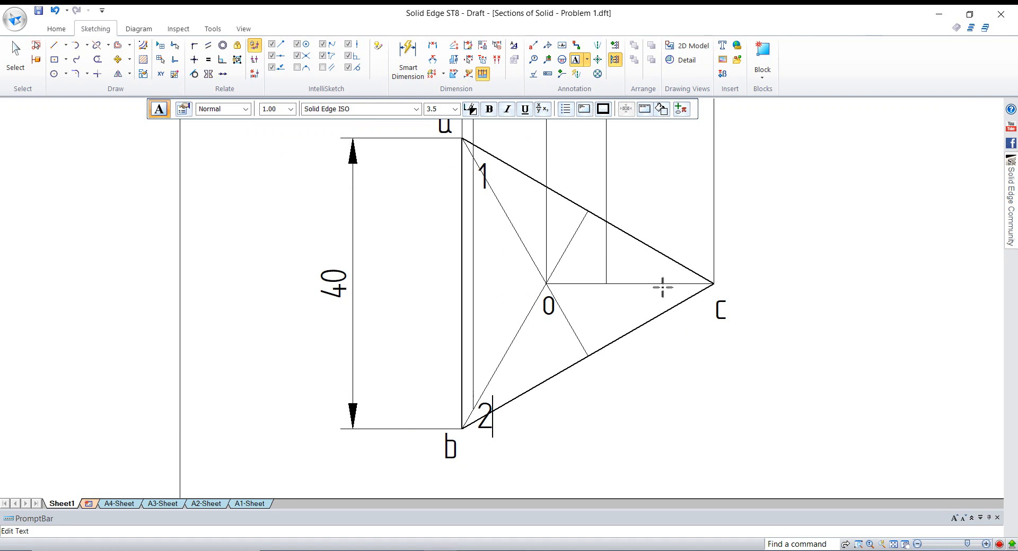
pyautogui.click(608, 295)
pyautogui.write('3')
pyautogui.press('Escape')
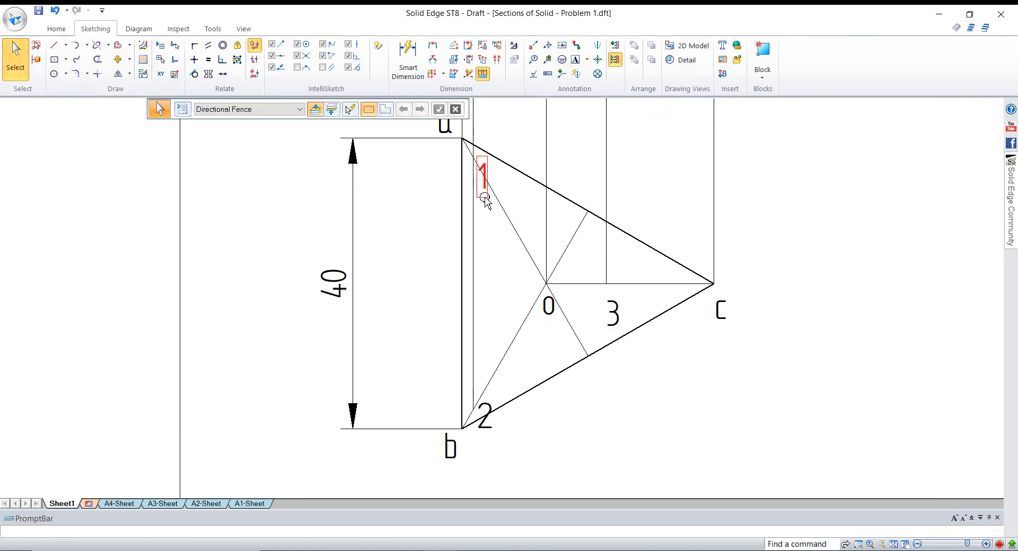
# Rearrange the top view's point labels so "1" sits above line oc, "2" near a and "3" near b.
pyautogui.keyDown('ctrl'); pyautogui.moveTo(485, 197); pyautogui.dragTo(616, 289); pyautogui.keyUp('ctrl')
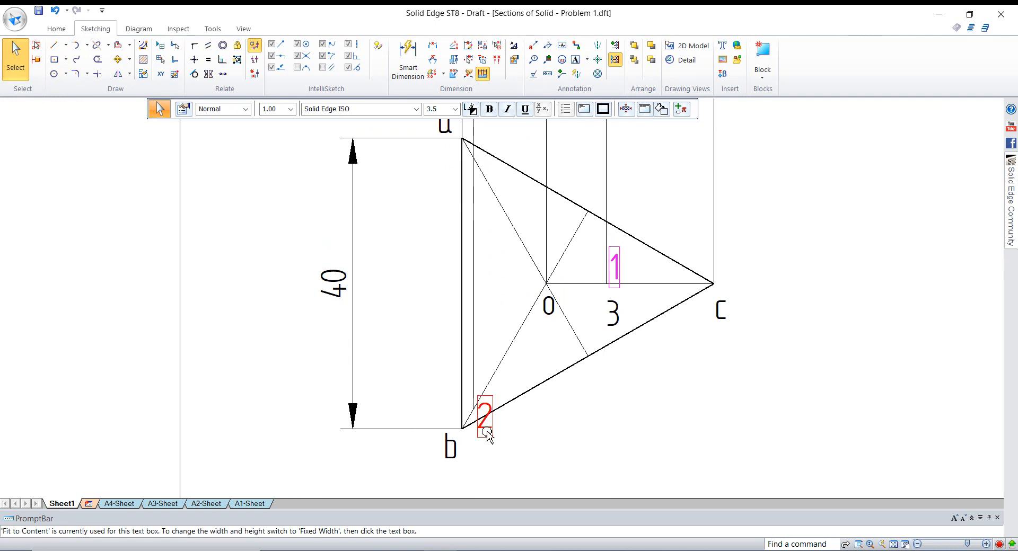
pyautogui.moveTo(488, 440); pyautogui.dragTo(487, 197)
pyautogui.moveTo(607, 335); pyautogui.dragTo(477, 421)
pyautogui.click(620, 453)
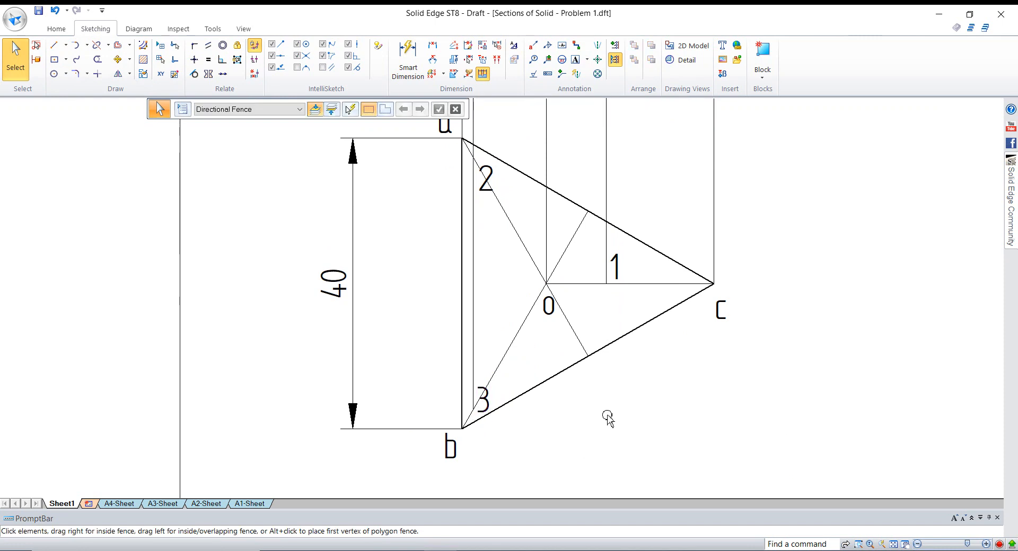
# Label the section points in the front view with "3'" and "(2')" near the lower intersection and "1'" near the upper one.
pyautogui.scroll(-5, 607, 414)
pyautogui.scroll(2, 582, 284)
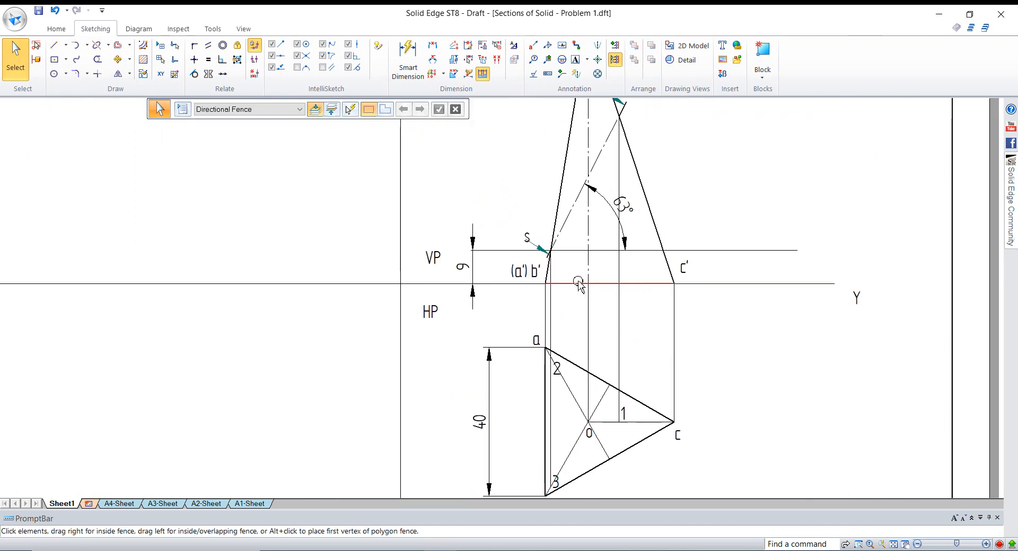
pyautogui.click(576, 62)
pyautogui.scroll(2, 541, 278)
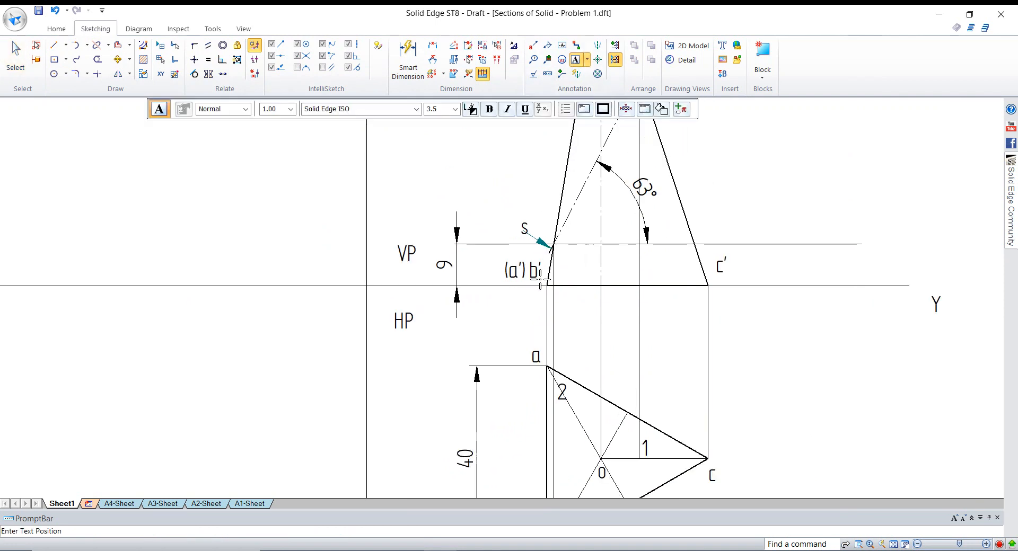
pyautogui.click(544, 228)
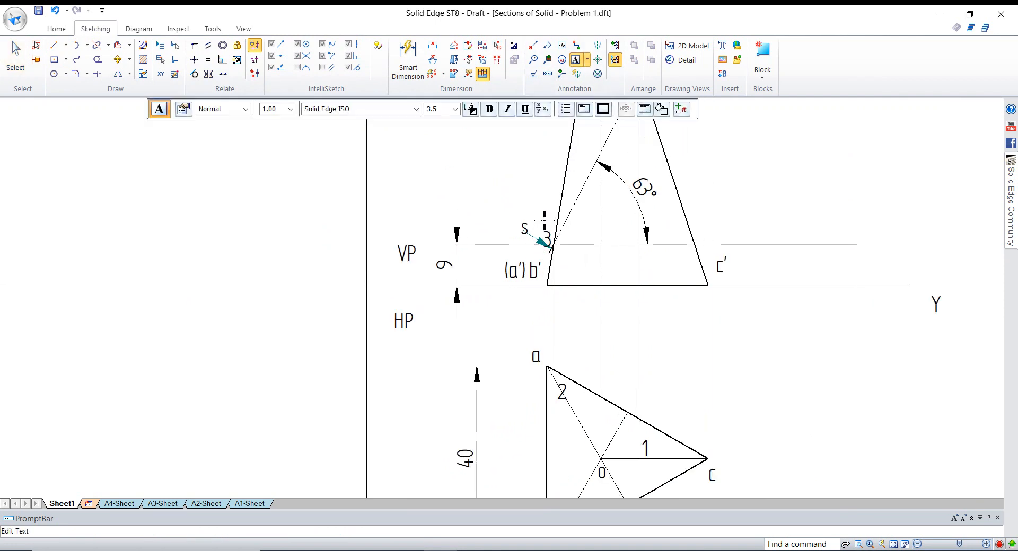
pyautogui.write("3'")
pyautogui.click(524, 194)
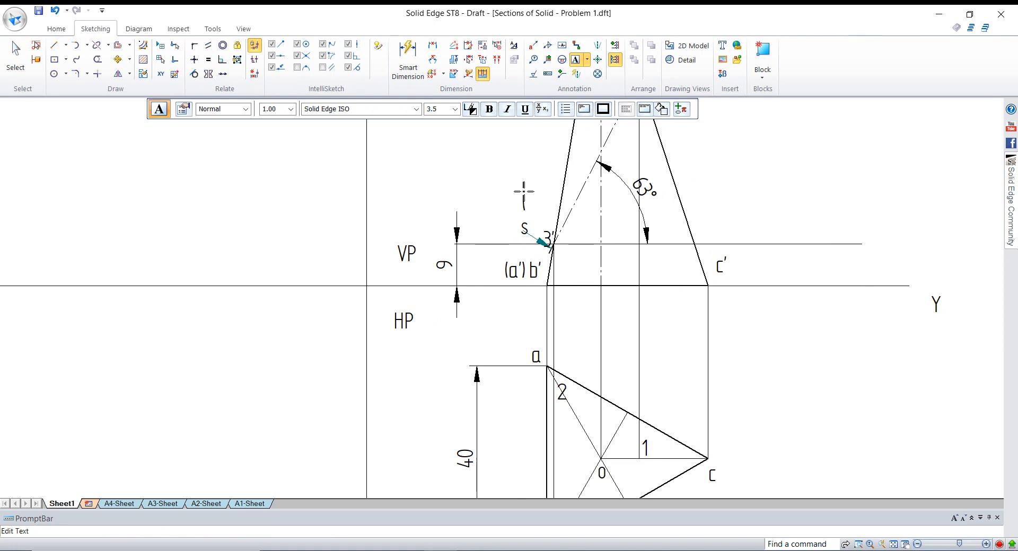
pyautogui.scroll(-3, 727, 236)
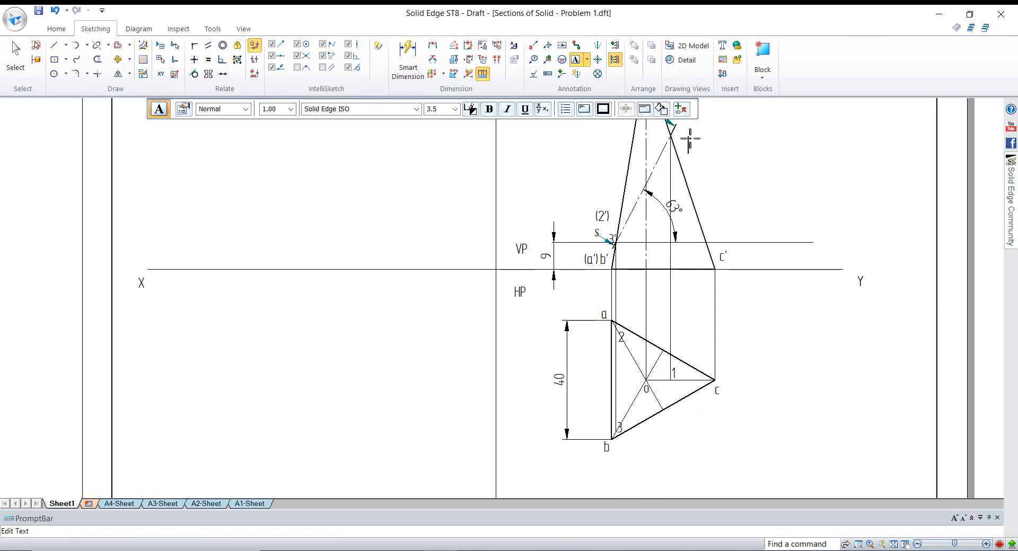
pyautogui.click(690, 139)
pyautogui.write("1'")
pyautogui.scroll(-2, 642, 125)
pyautogui.scroll(4, 671, 151)
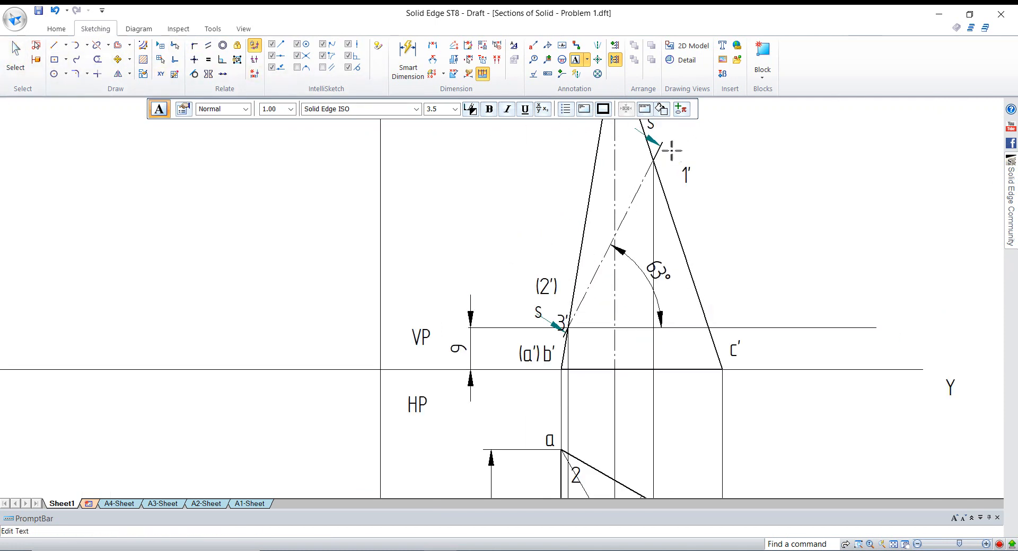
pyautogui.press('Escape')
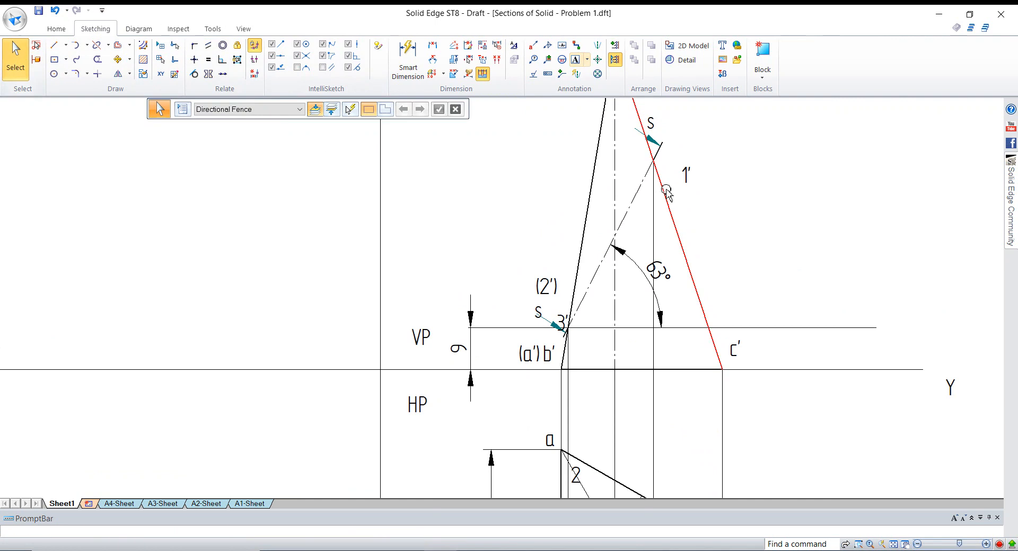
# Move "1'" beside the upper intersection inside the pyramid, and place "3'" and "(2')" side by side just below the 9 mm line.
pyautogui.moveTo(690, 193); pyautogui.dragTo(651, 180)
pyautogui.moveTo(563, 317); pyautogui.dragTo(574, 332)
pyautogui.moveTo(544, 303); pyautogui.dragTo(589, 352)
pyautogui.click(739, 215)
pyautogui.scroll(-2, 676, 198)
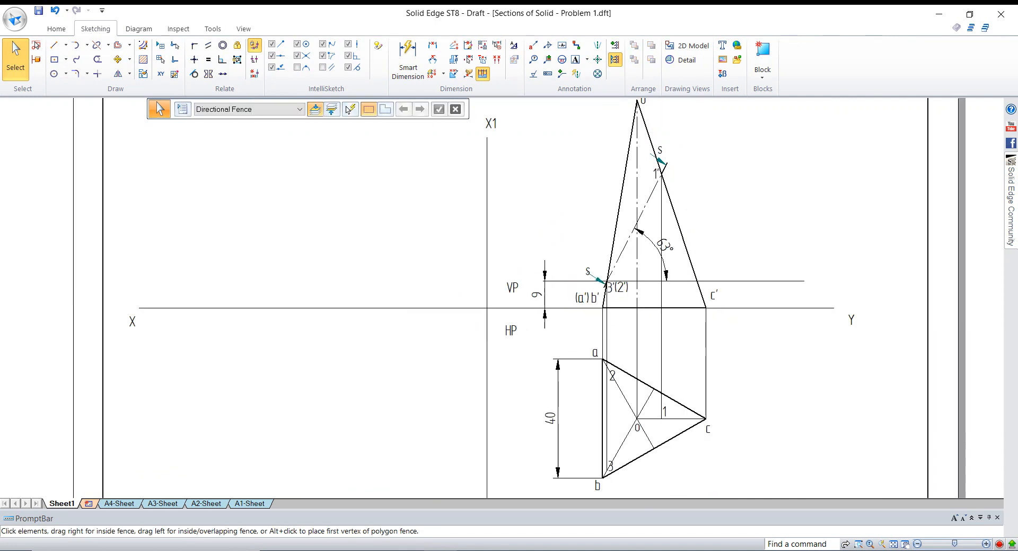
# Draw lines joining point 2 to point 1 and point 1 to point 3 in the top view.
pyautogui.scroll(-2, 868, 362)
pyautogui.scroll(3, 845, 390)
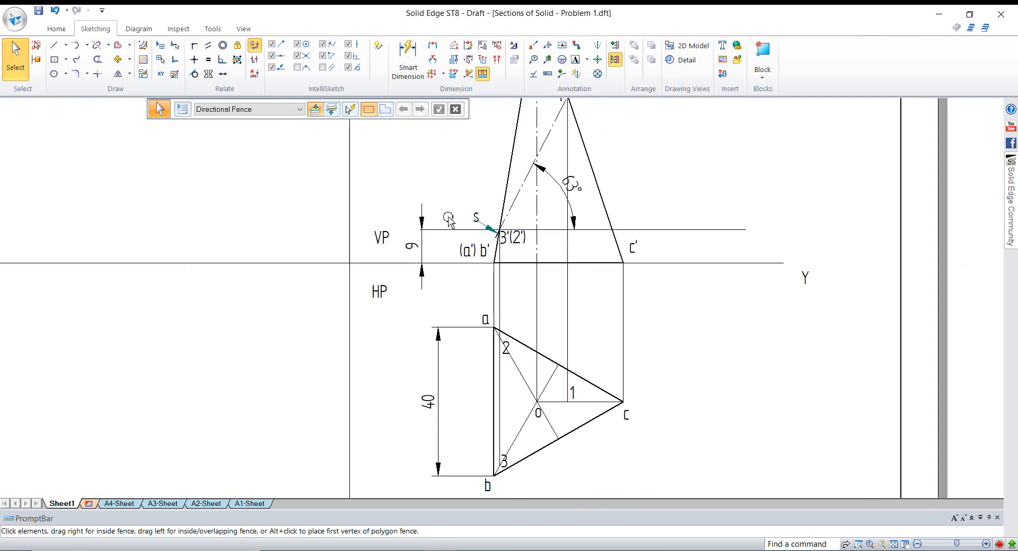
pyautogui.click(54, 45)
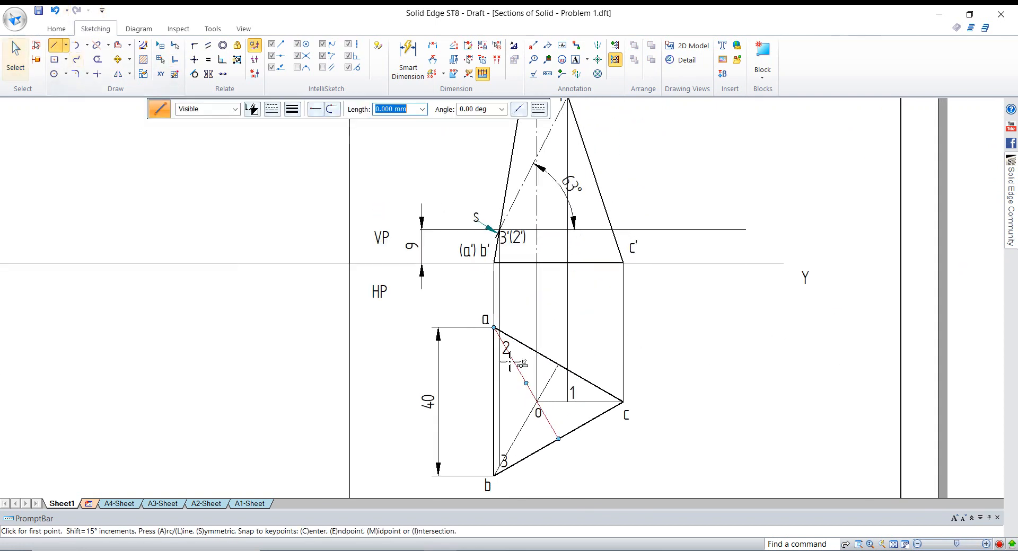
pyautogui.click(500, 337)
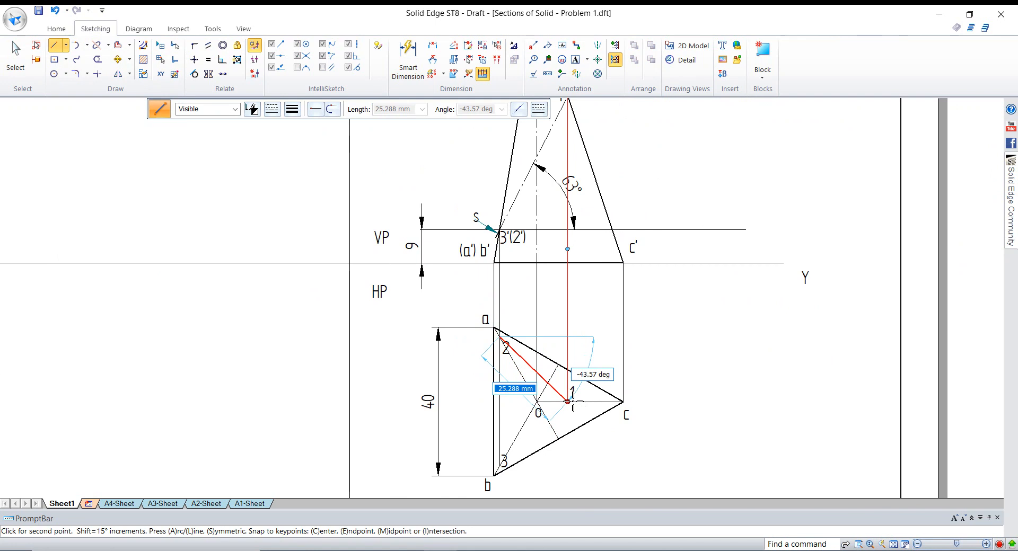
pyautogui.click(568, 402)
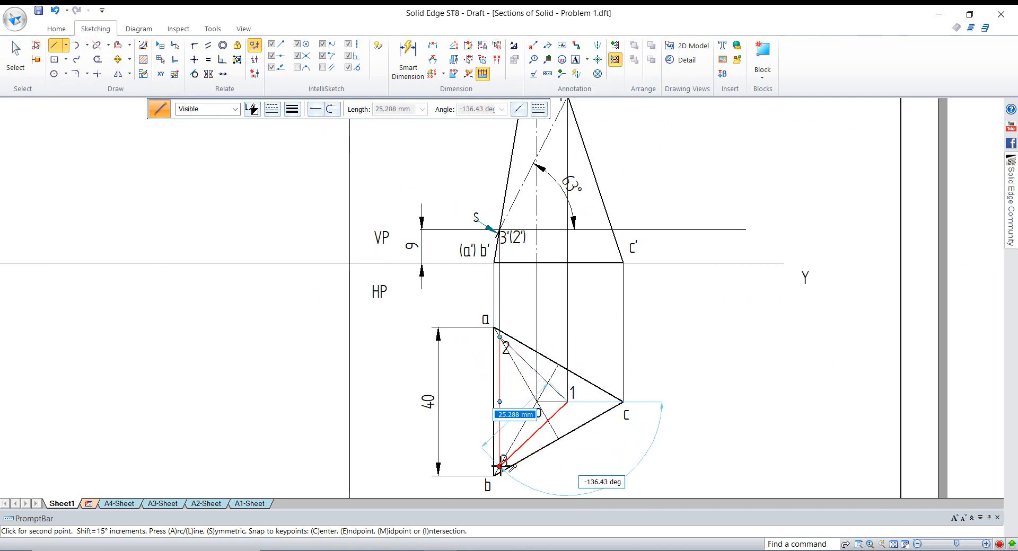
pyautogui.click(499, 467)
pyautogui.click(16, 58)
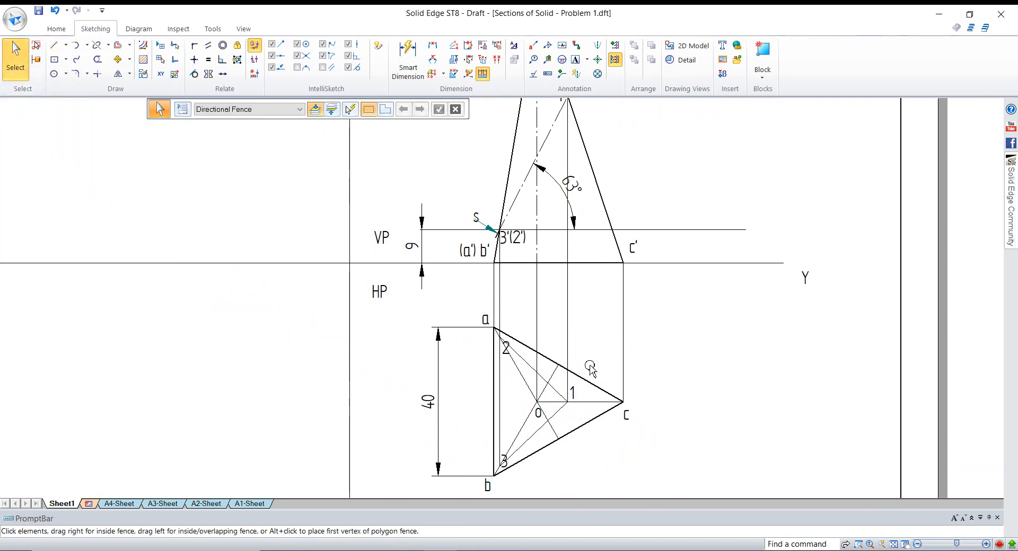
# Set the width of the three sides of section triangle 1-2-3 in the top view to 0.5 mm.
pyautogui.click(529, 366)
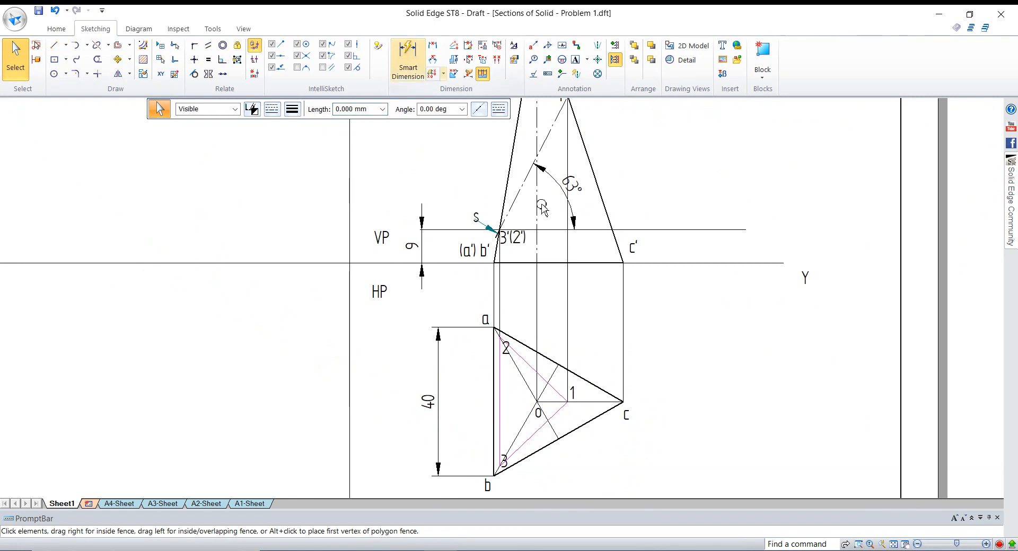
pyautogui.click(292, 108)
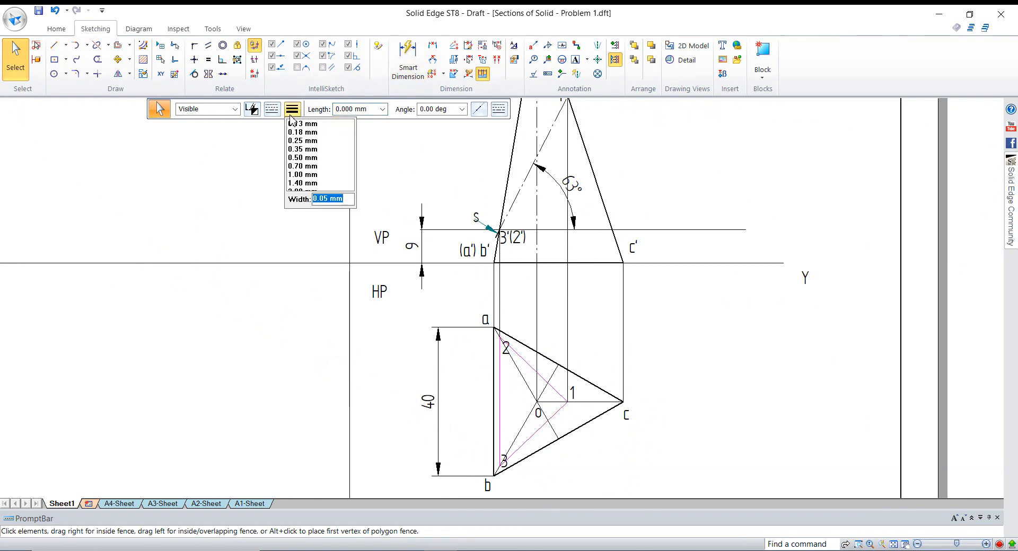
pyautogui.write('0.5')
pyautogui.press('Return')
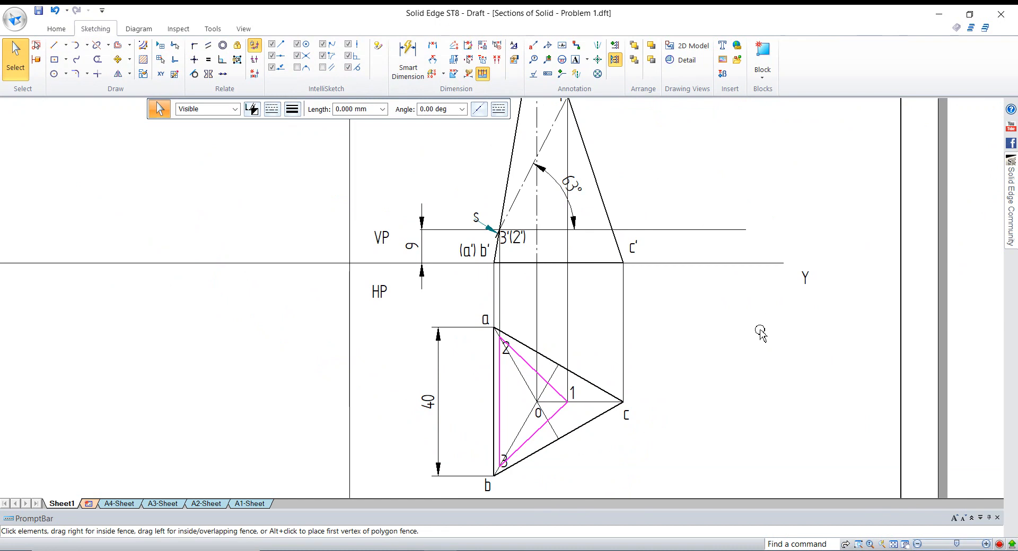
pyautogui.click(760, 333)
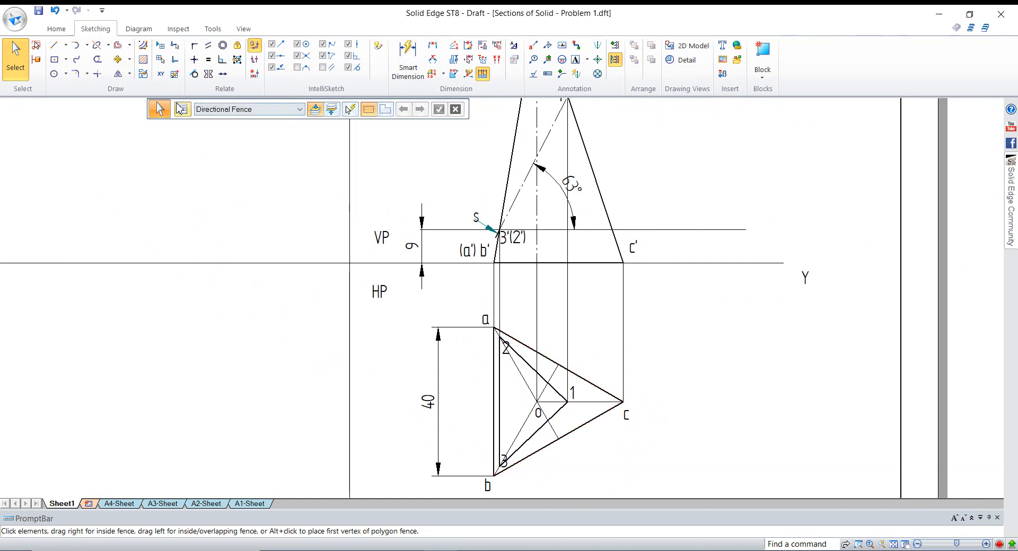
# Draw the remaining slant edge segment from a to point 2 in the top view with a 0.3 mm line width.
pyautogui.click(54, 45)
pyautogui.click(292, 109)
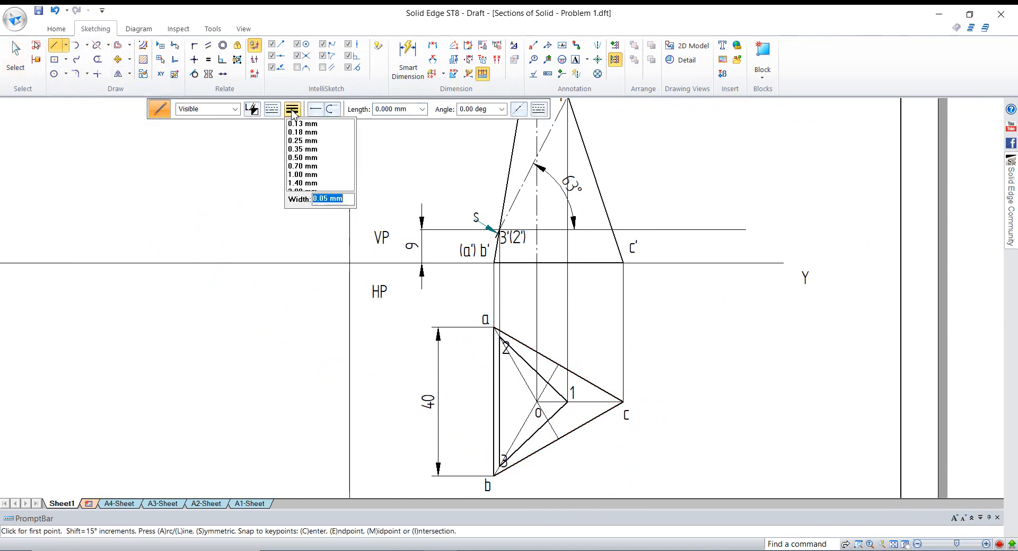
pyautogui.write('0.3')
pyautogui.press('Return')
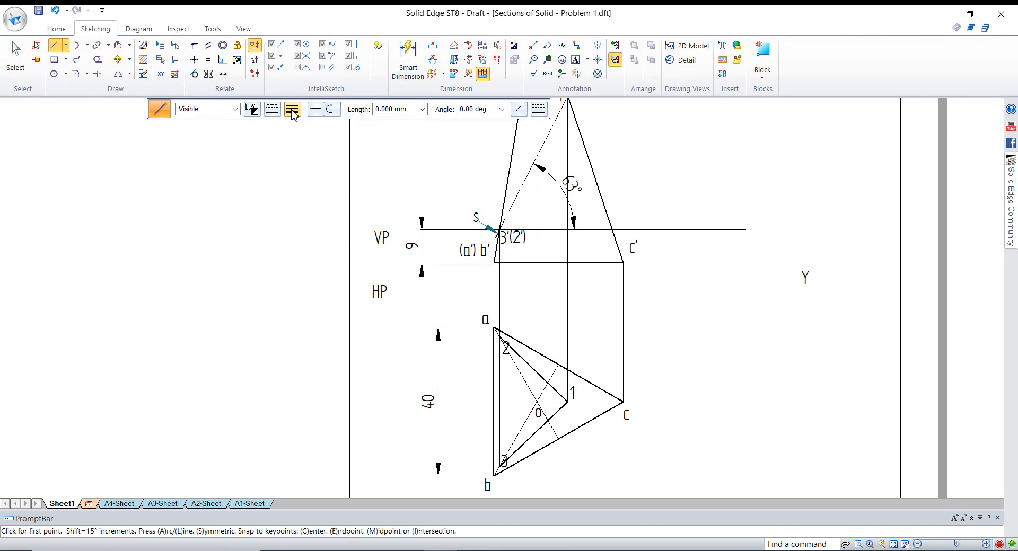
pyautogui.scroll(5, 496, 339)
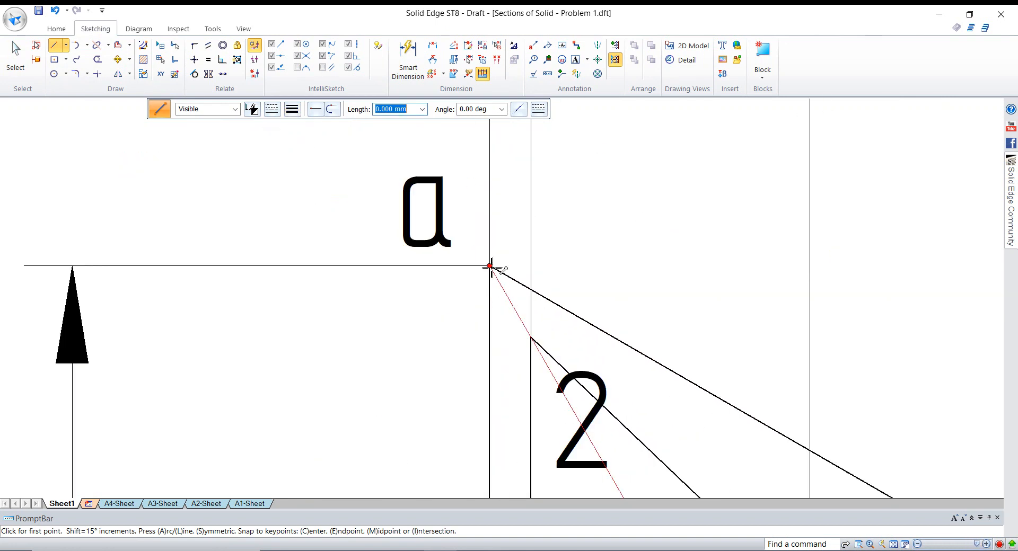
pyautogui.click(490, 266)
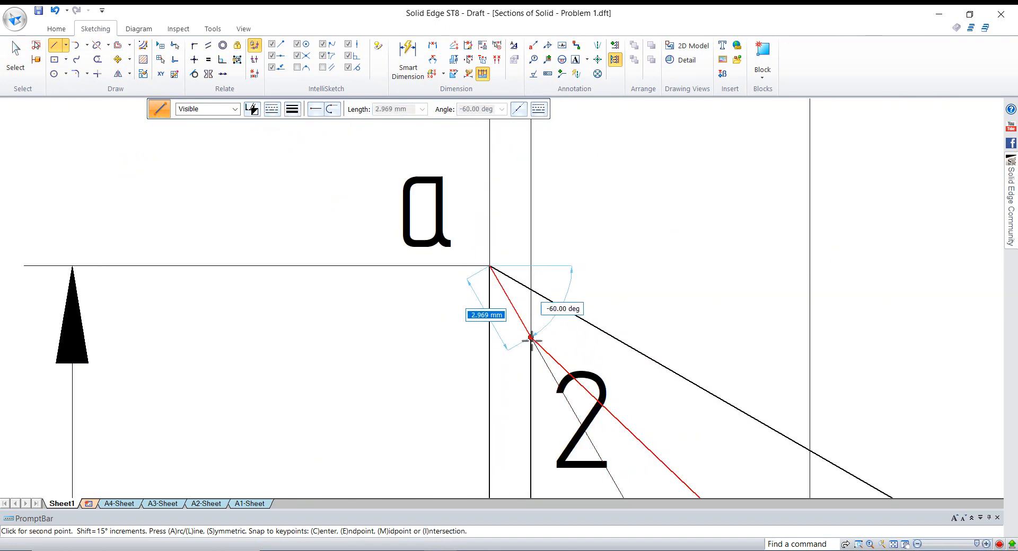
pyautogui.click(531, 340)
pyautogui.scroll(-10, 487, 323)
pyautogui.scroll(5, 548, 387)
pyautogui.rightClick(560, 313)
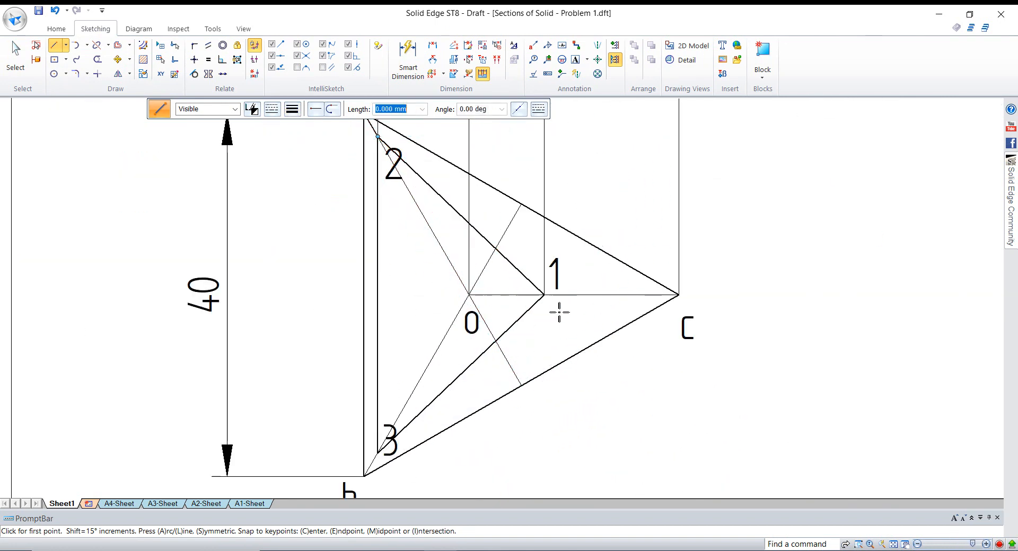
# Draw the remaining edge segments from point 1 to c and from b to point 3 in the top view.
pyautogui.click(544, 295)
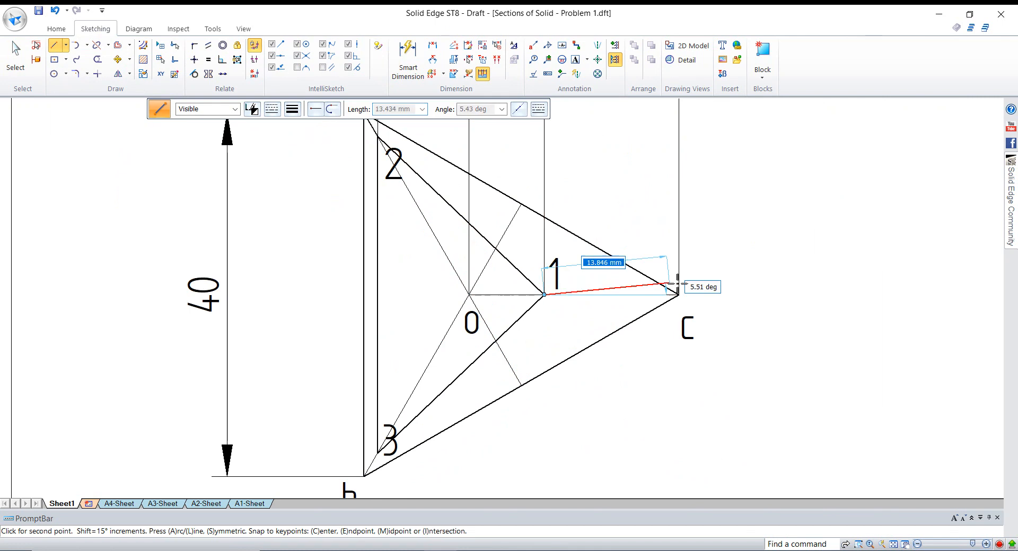
pyautogui.click(679, 294)
pyautogui.rightClick(450, 359)
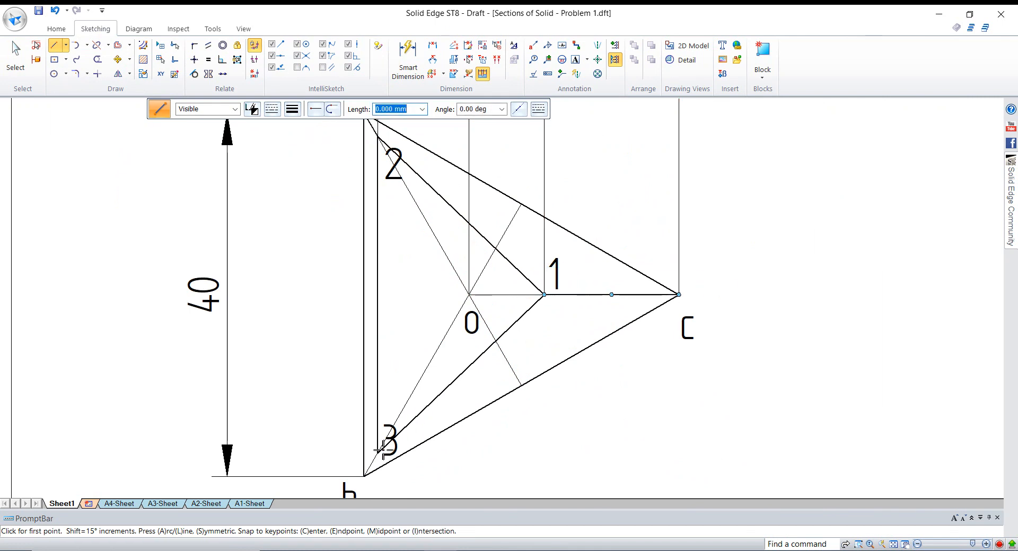
pyautogui.click(364, 476)
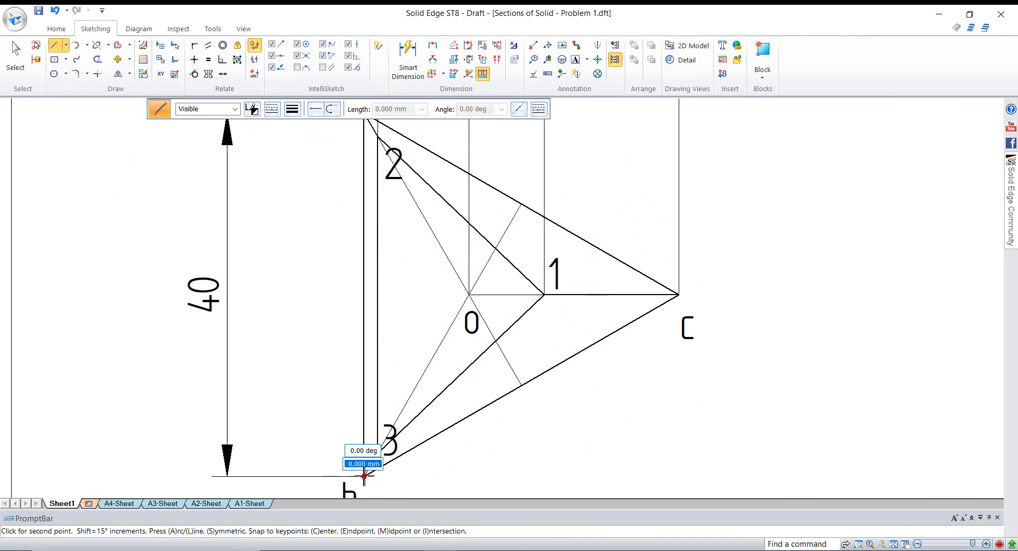
pyautogui.click(378, 452)
pyautogui.rightClick(408, 439)
# Hatch all regions inside section triangle 1-2-3 in the top view using the Normal fill at 45° with 3.175 mm spacing.
pyautogui.scroll(-4, 553, 450)
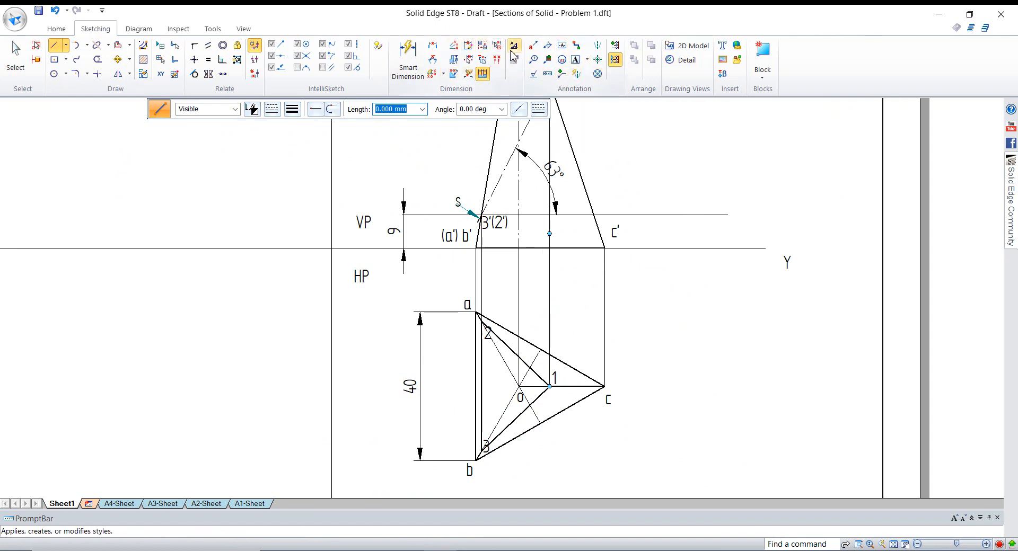
pyautogui.scroll(-2, 673, 318)
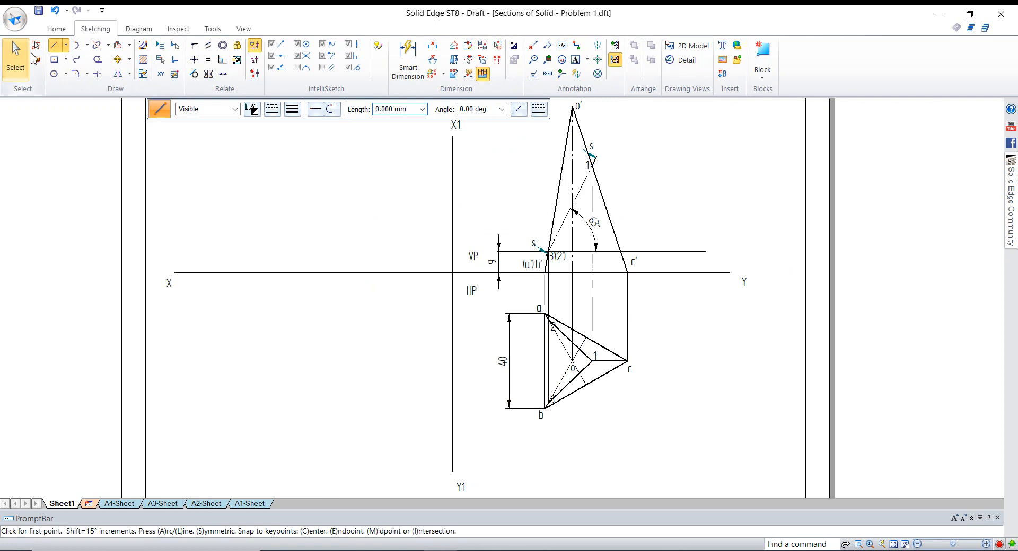
pyautogui.click(35, 58)
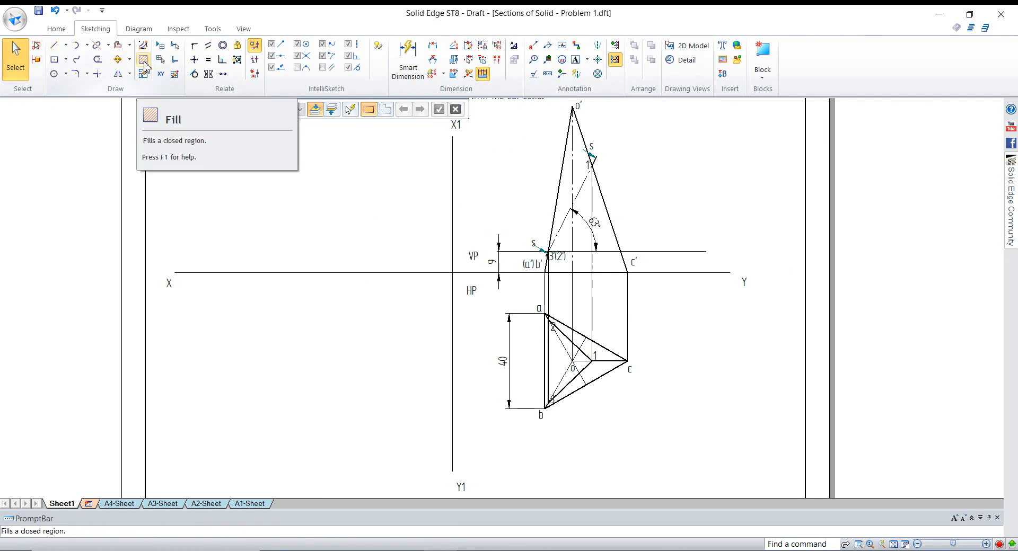
pyautogui.click(144, 61)
pyautogui.scroll(4, 557, 380)
pyautogui.click(575, 291)
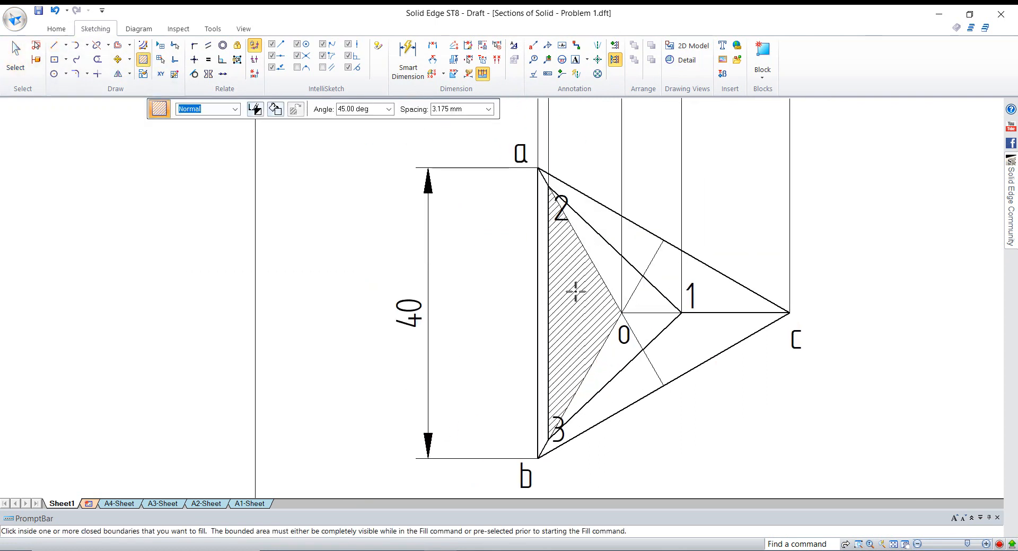
pyautogui.click(603, 262)
pyautogui.click(645, 303)
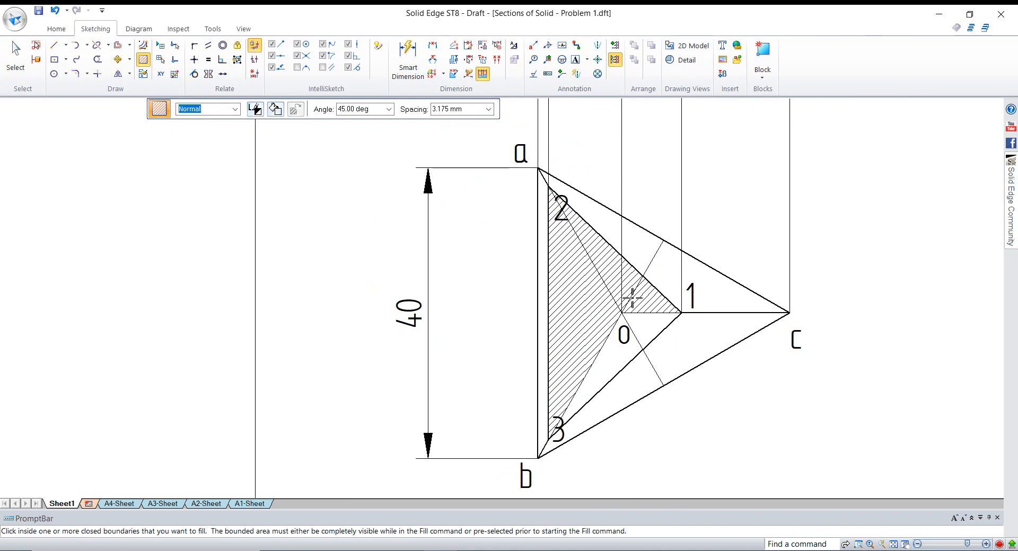
pyautogui.click(615, 354)
pyautogui.scroll(-2, 491, 388)
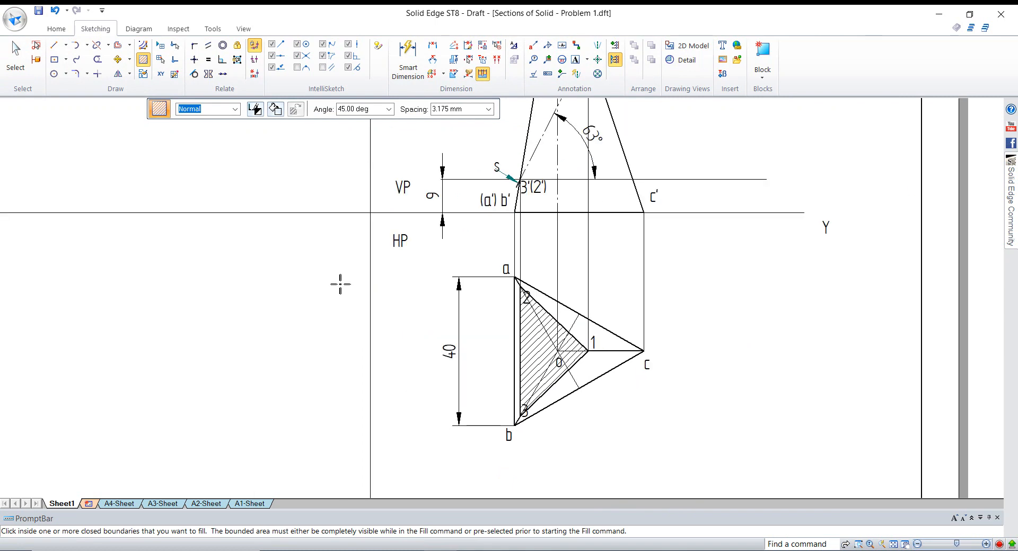
pyautogui.click(23, 66)
# Review the hatched sectional top view and the views required by the problem statement.
pyautogui.scroll(-3, 509, 429)
pyautogui.scroll(4, 486, 387)
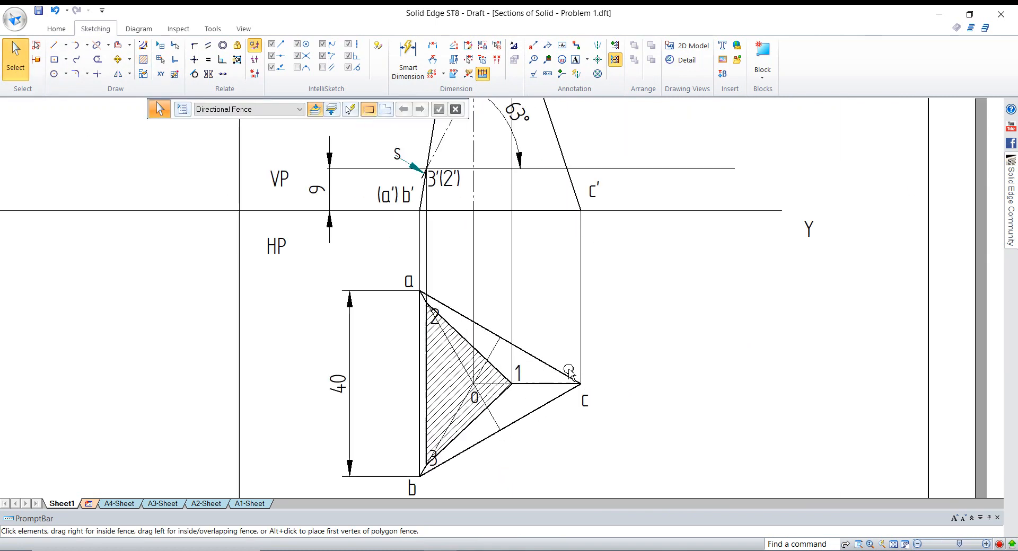
pyautogui.scroll(-1, 496, 358)
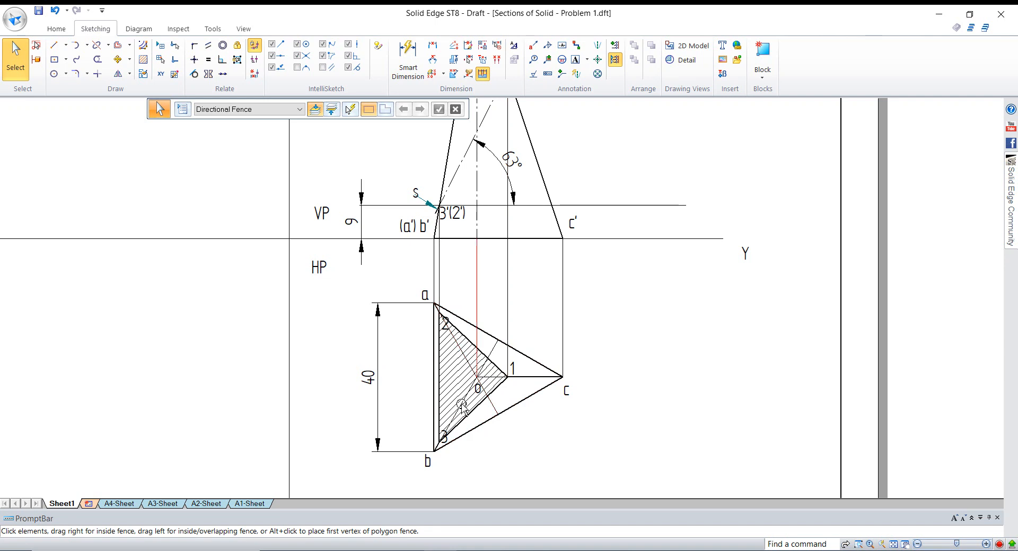
pyautogui.scroll(-3, 456, 387)
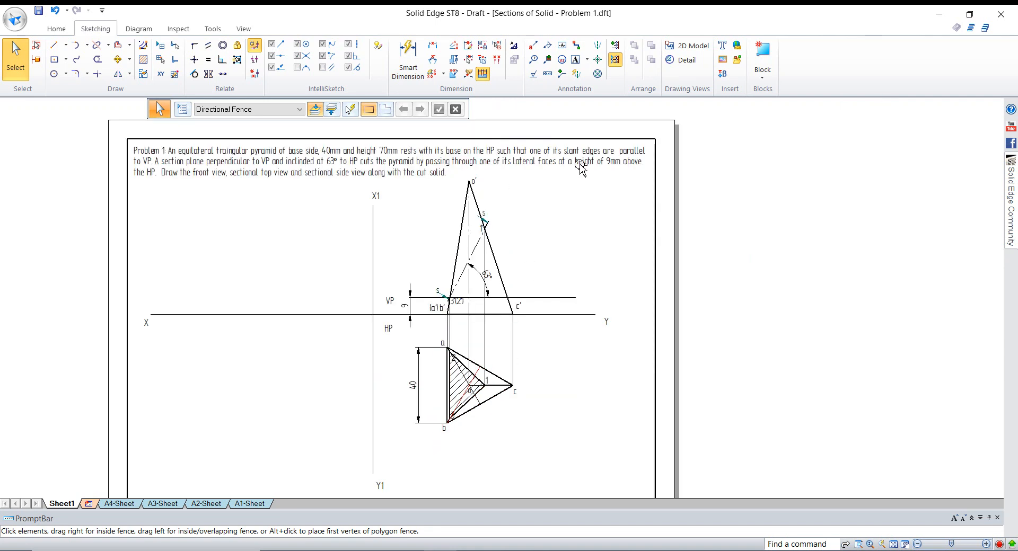
pyautogui.scroll(1, 583, 165)
pyautogui.scroll(-1, 486, 246)
pyautogui.scroll(2, 212, 217)
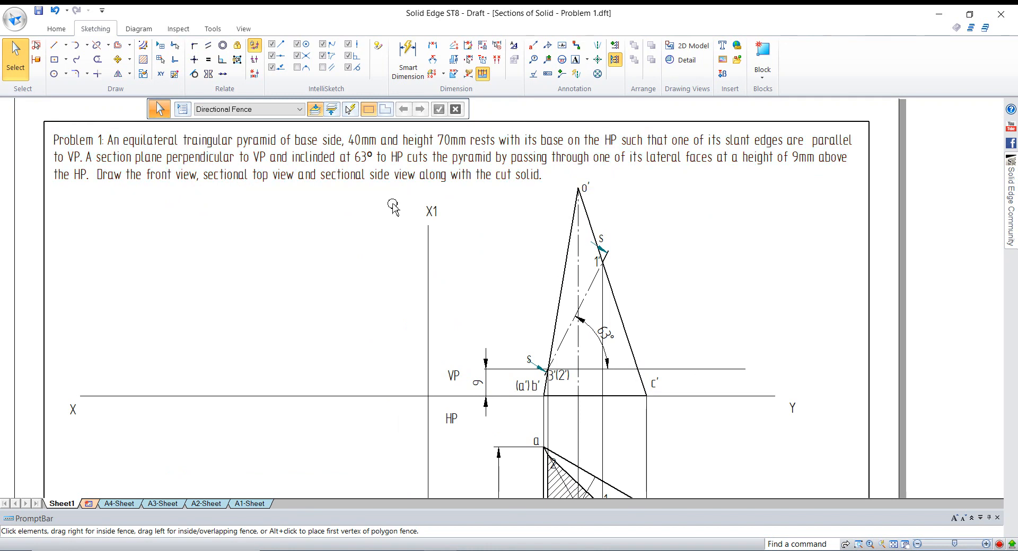
pyautogui.scroll(-2, 467, 188)
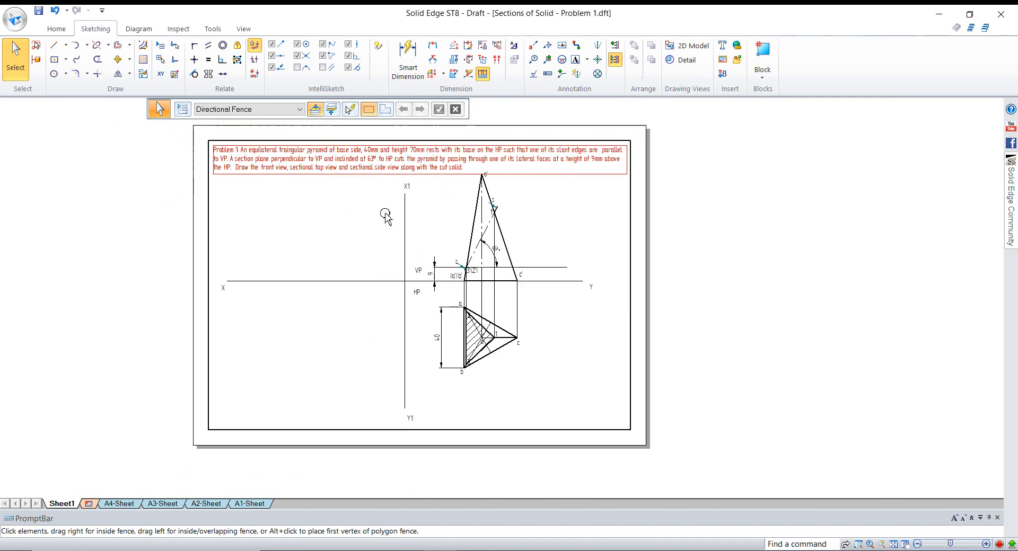
pyautogui.scroll(1, 493, 235)
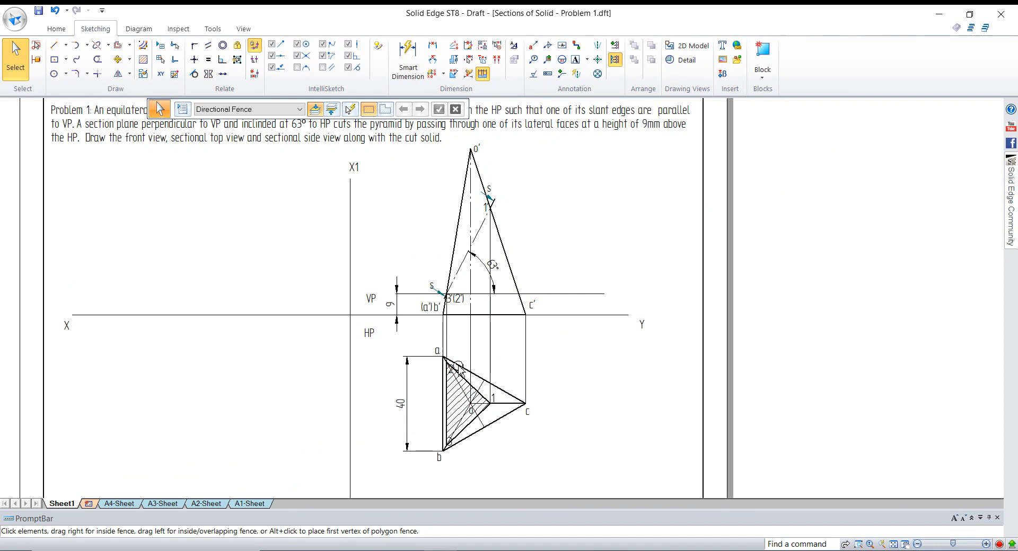
pyautogui.scroll(4, 472, 255)
pyautogui.scroll(-4, 521, 215)
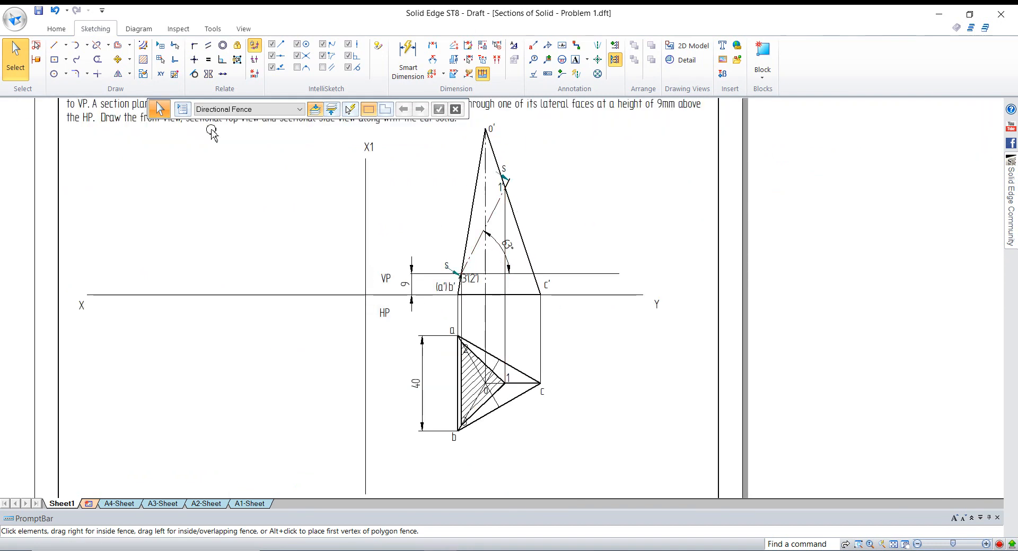
# Draw a 45° projection line from the intersection of XY and X1Y1 down into the lower region on the X side.
pyautogui.click(53, 45)
pyautogui.moveTo(452, 326); pyautogui.dragTo(556, 363, button='middle')
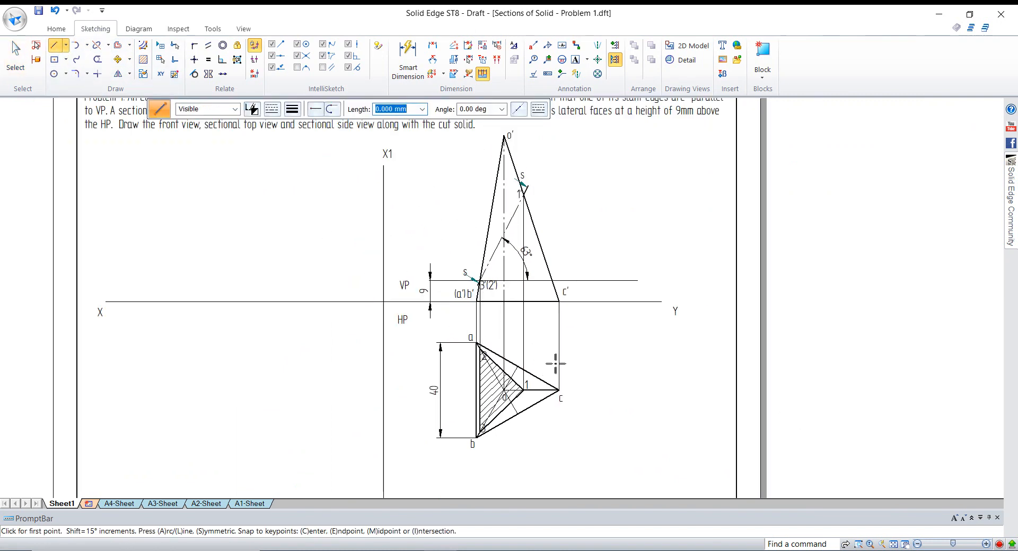
pyautogui.click(384, 302)
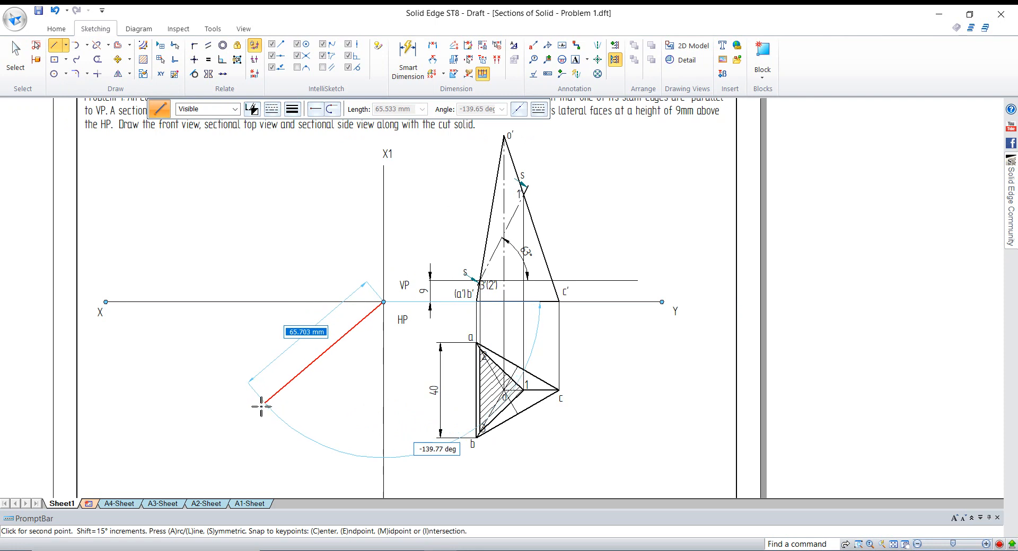
pyautogui.write('45')
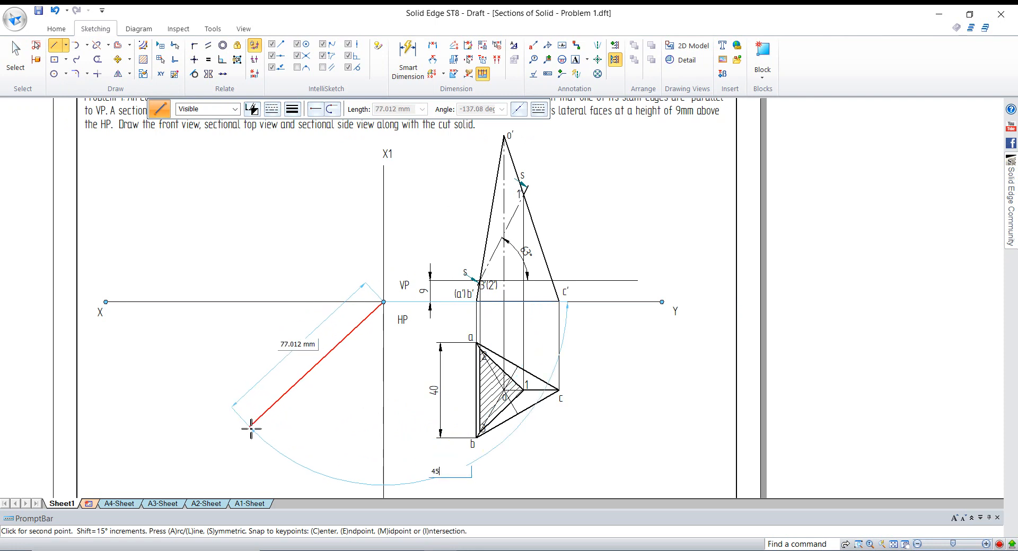
pyautogui.press('Tab')
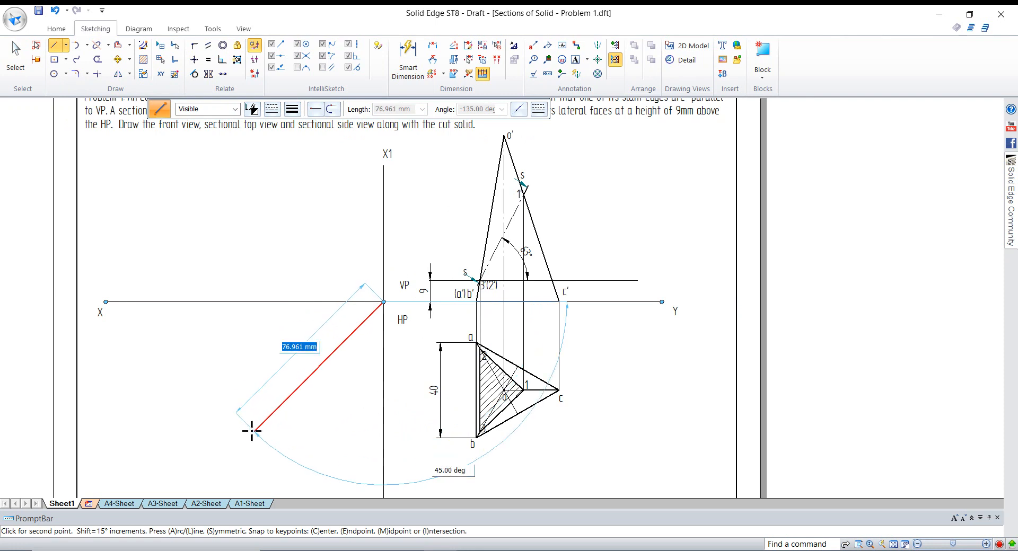
pyautogui.click(205, 481)
pyautogui.click(15, 58)
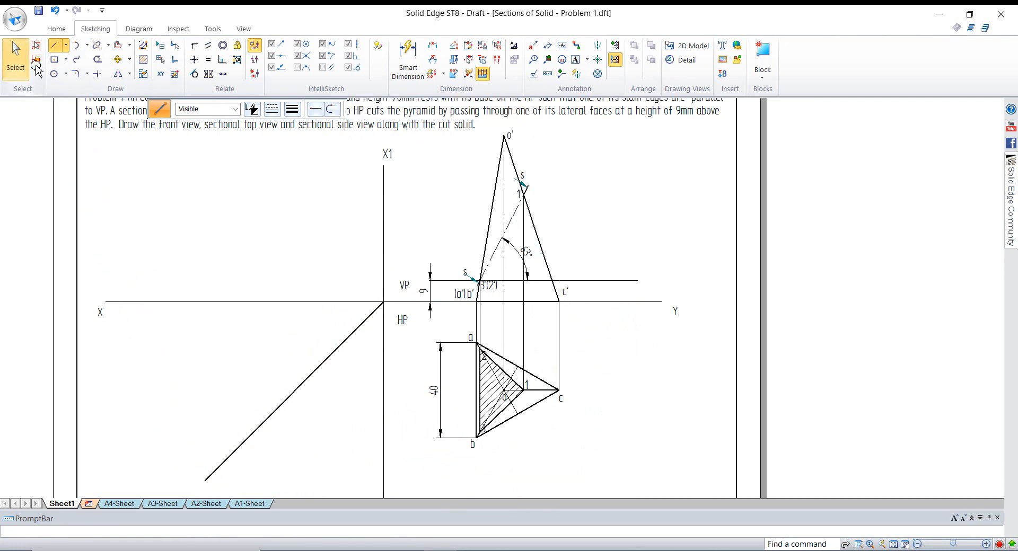
# Change the 45° projection line to a thinner line width.
pyautogui.click(333, 363)
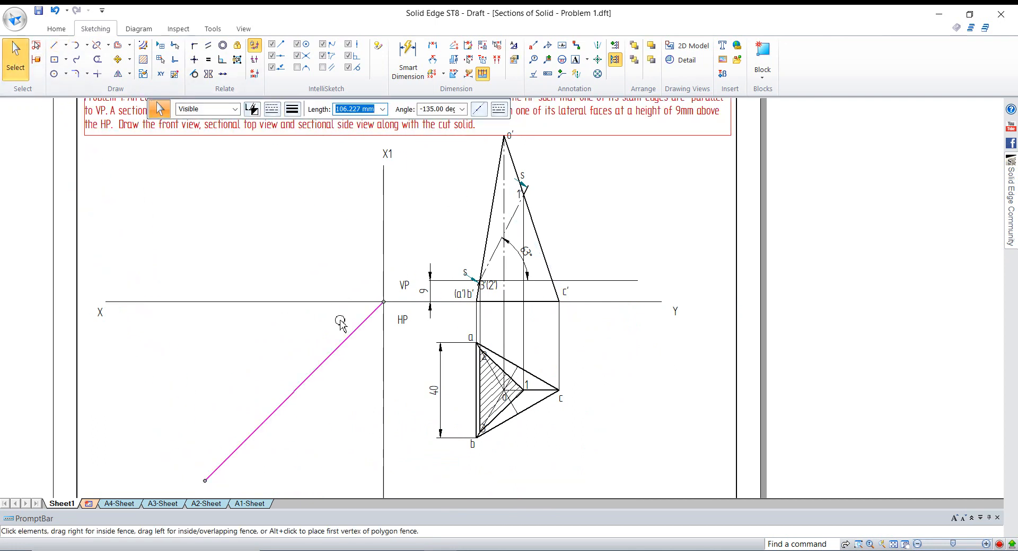
pyautogui.click(292, 110)
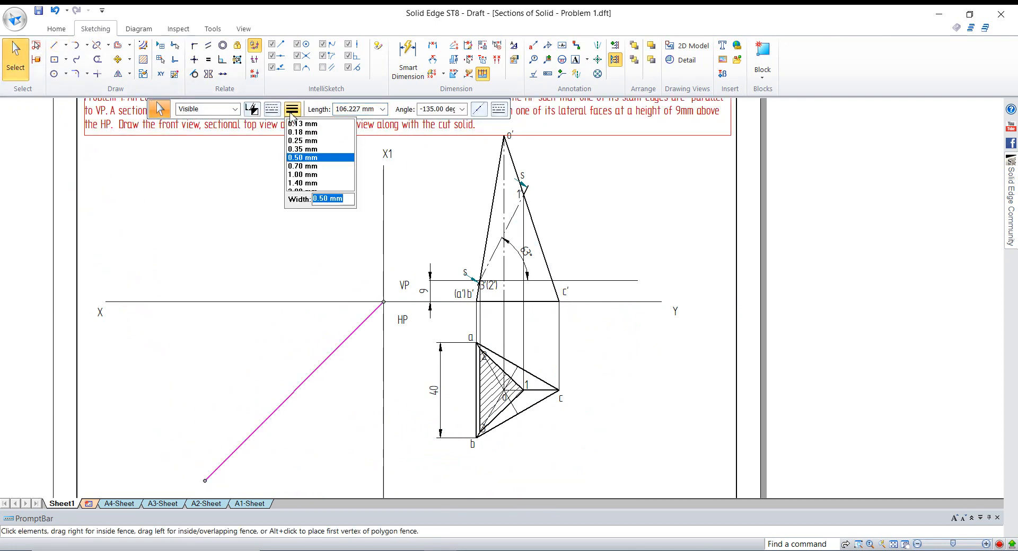
pyautogui.press('Return')
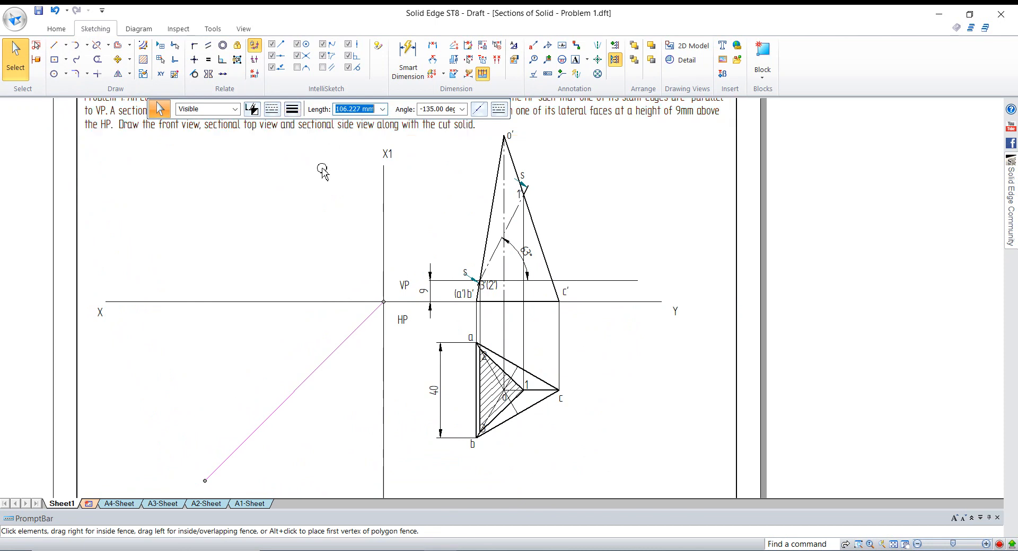
pyautogui.click(314, 200)
# Draw a 0.05 mm wide projector from point a in the top view horizontally to the 45° line, and from there up to XY.
pyautogui.click(52, 47)
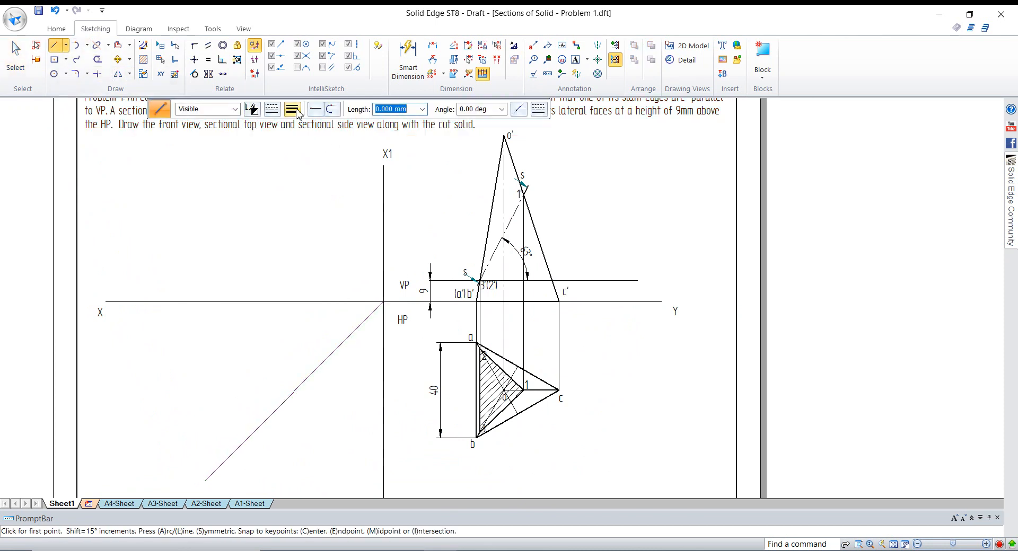
pyautogui.click(292, 109)
pyautogui.write('0')
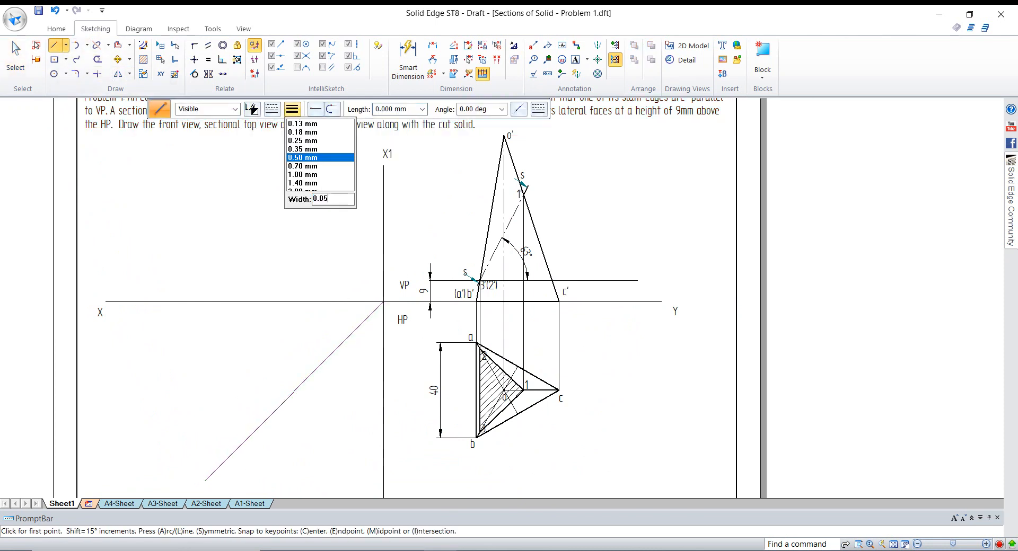
pyautogui.write('.05')
pyautogui.press('Return')
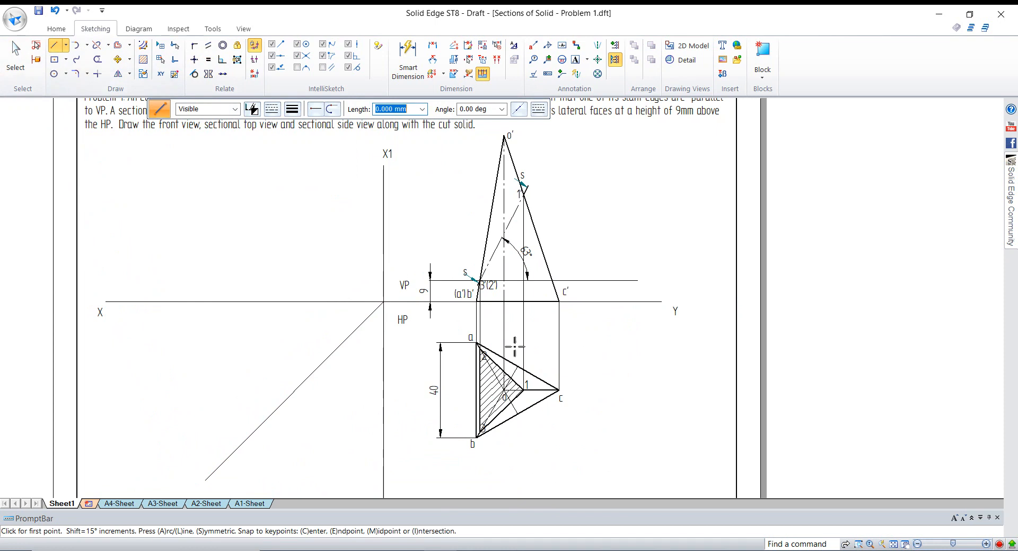
pyautogui.click(476, 343)
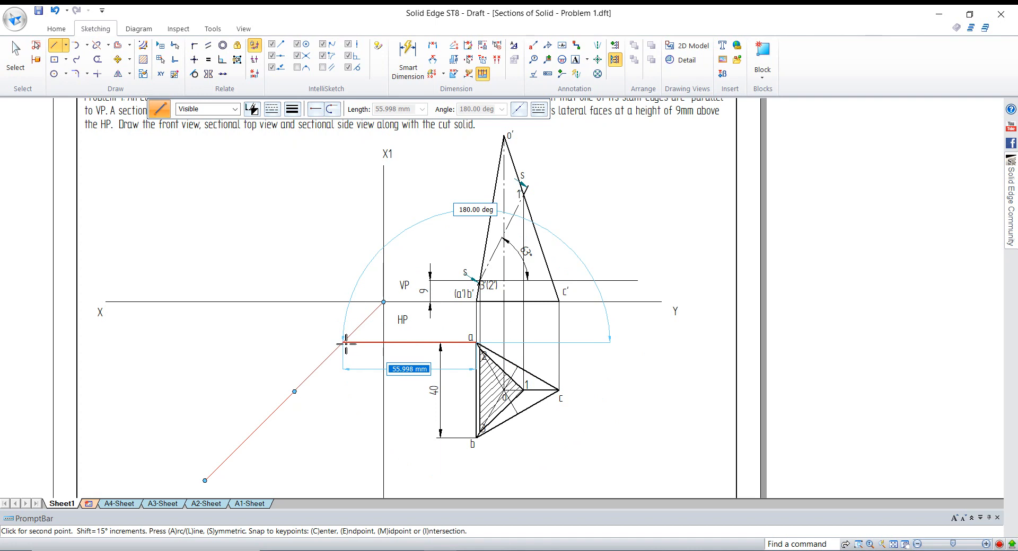
pyautogui.click(343, 343)
pyautogui.click(346, 303)
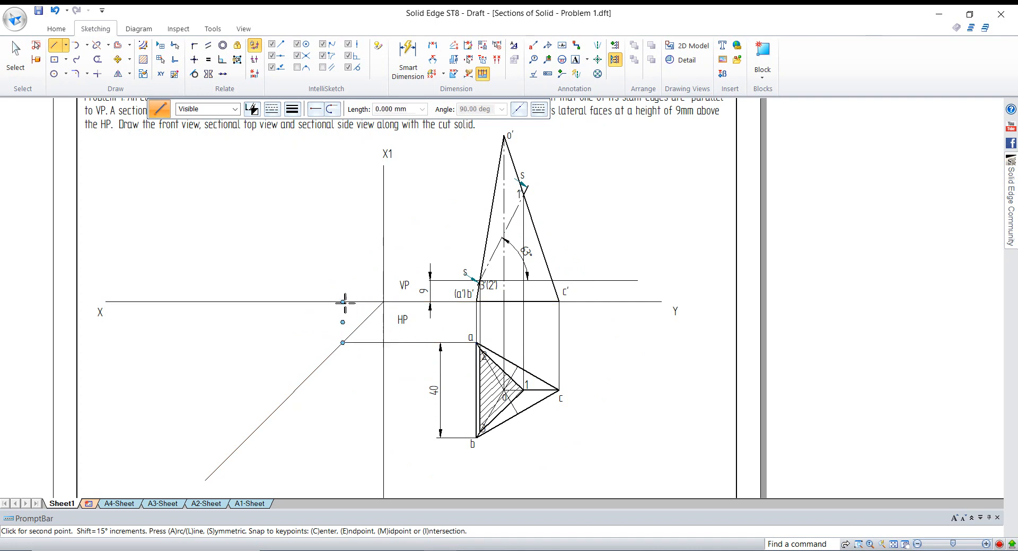
pyautogui.rightClick(343, 303)
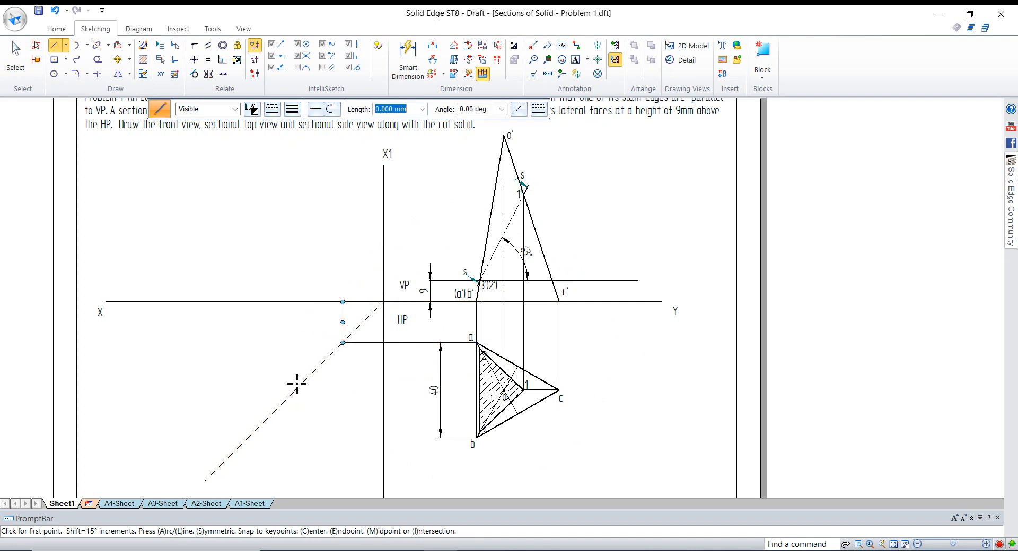
# Draw a projector from point b in the top view horizontally to the 45° line, then vertically up to XY.
pyautogui.click(477, 438)
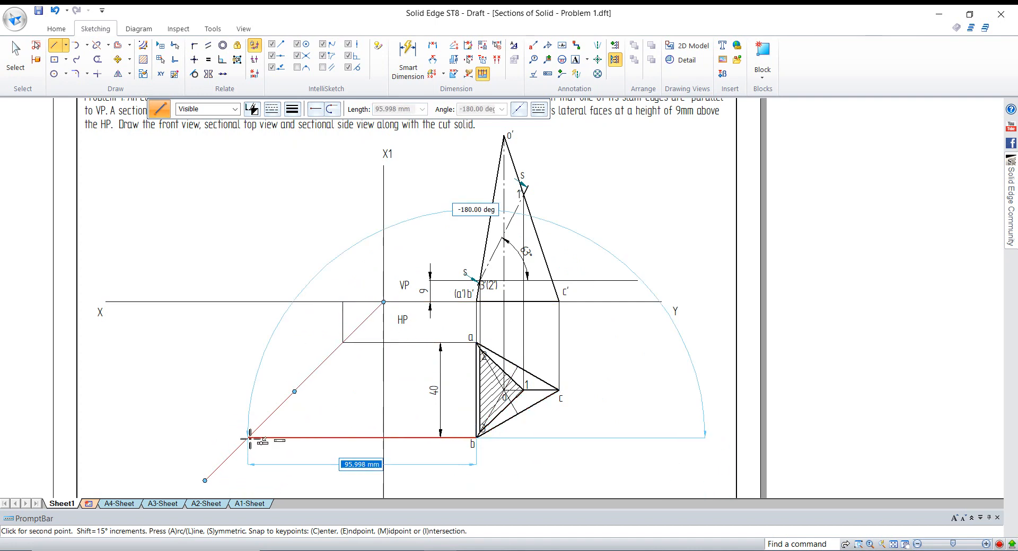
pyautogui.click(248, 438)
pyautogui.click(248, 302)
pyautogui.rightClick(248, 302)
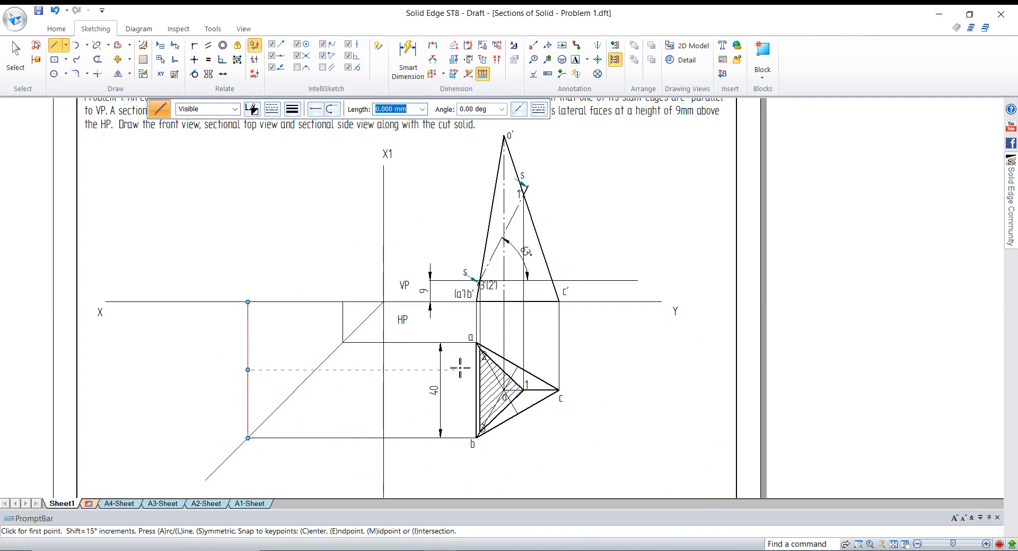
# Draw a projector from point 1 in the top view toward the 45° line.
pyautogui.click(523, 390)
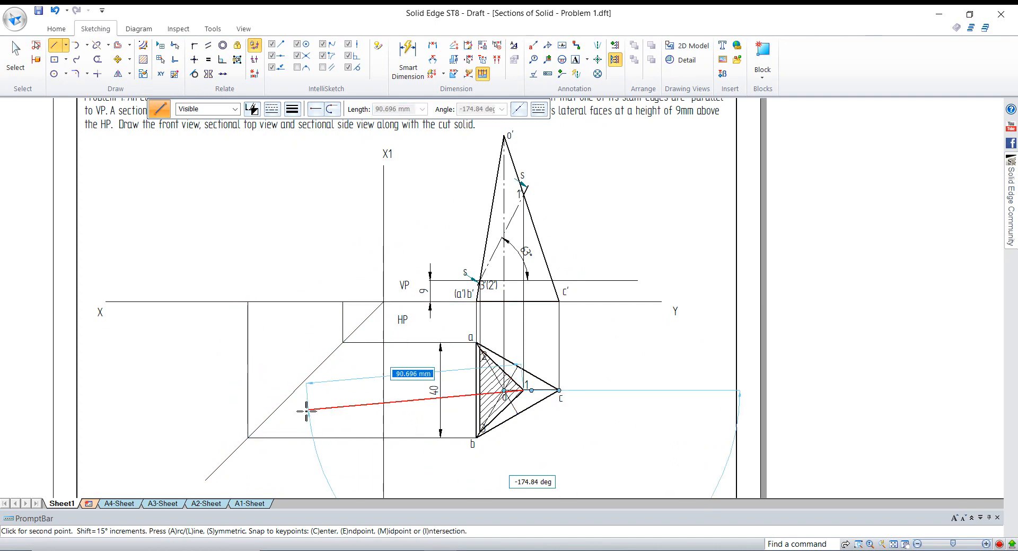